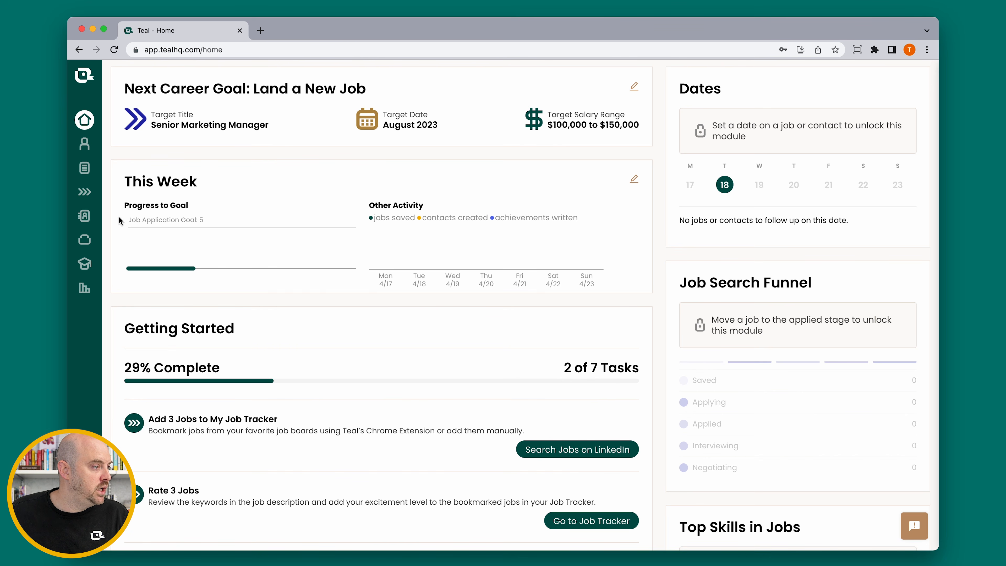
Open the resume builder, import the person's LinkedIn profile data by entering the profile URL, and skip the introductory tour
click(86, 173)
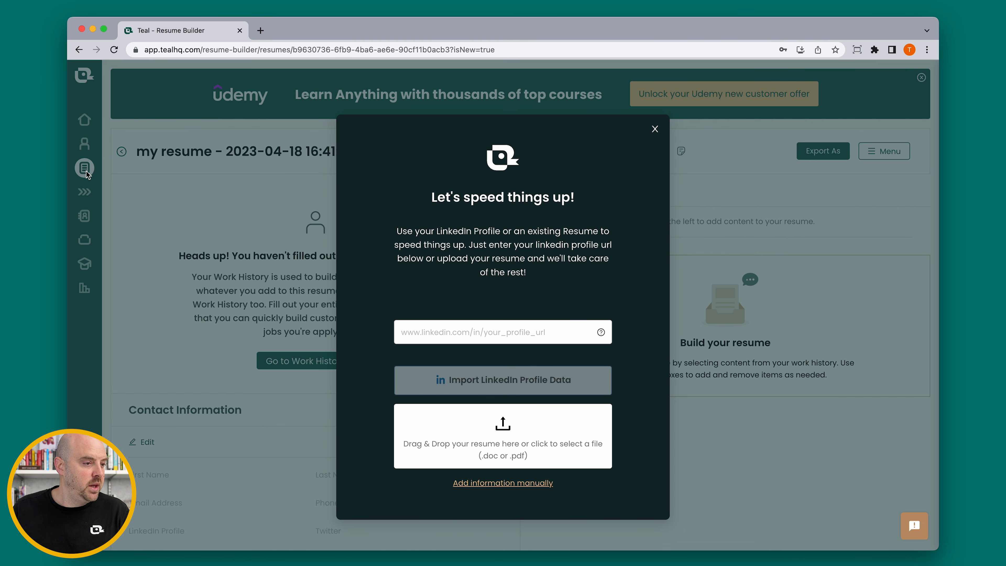
click(499, 332)
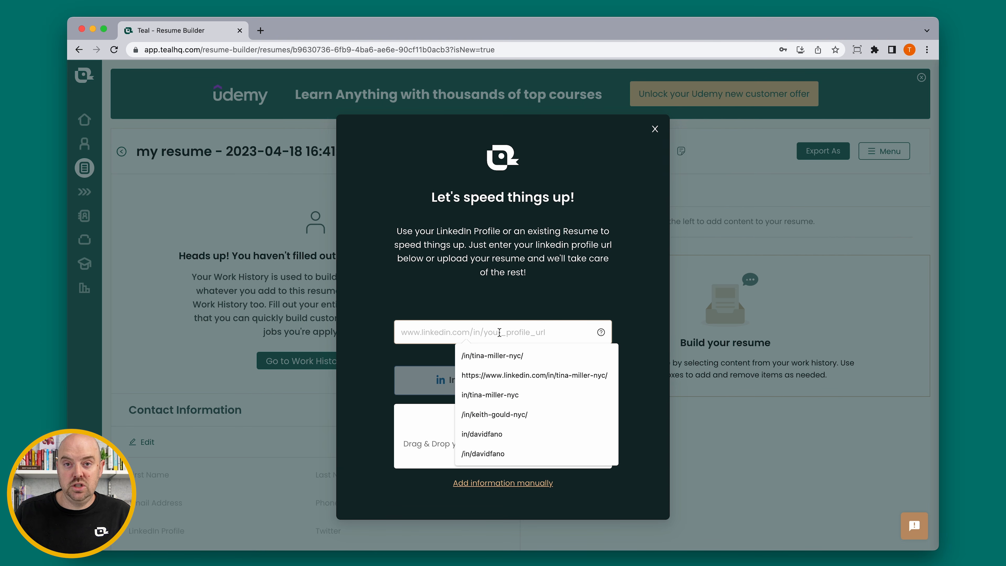
click(498, 356)
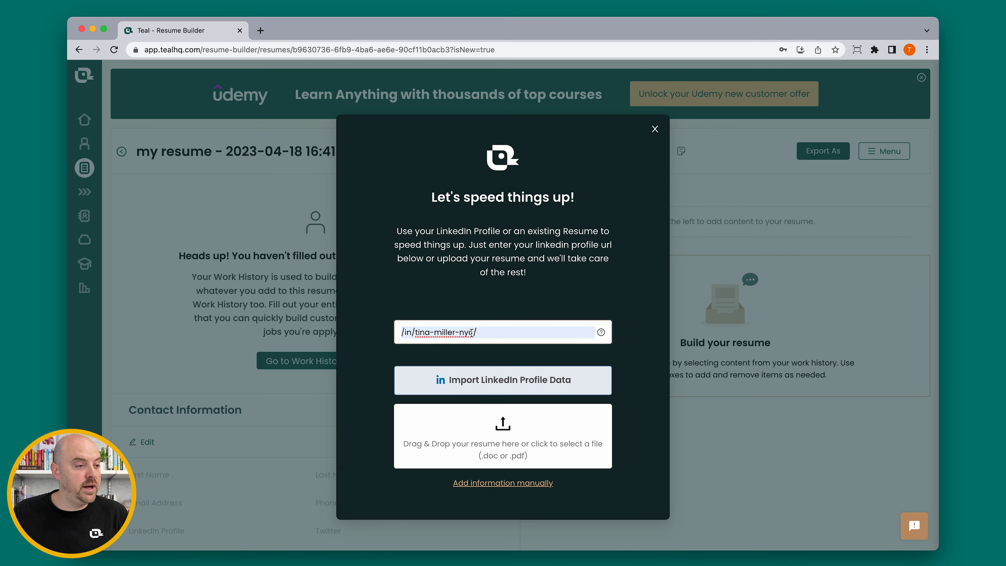
click(491, 382)
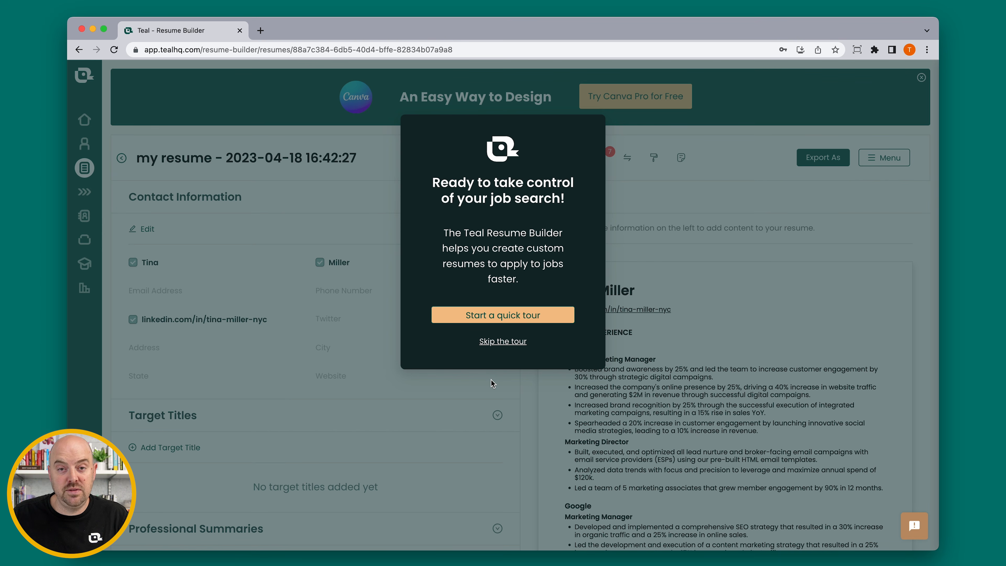
click(508, 342)
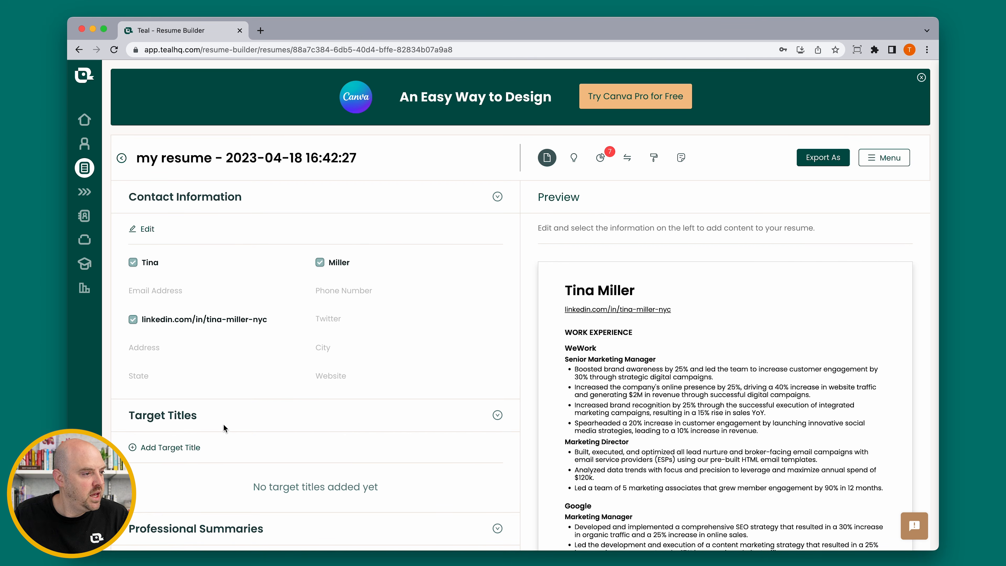
Examine the imported resume content, from contact information through work experience, education and skills, and compare it with the preview
scroll(288, 341, down, 5)
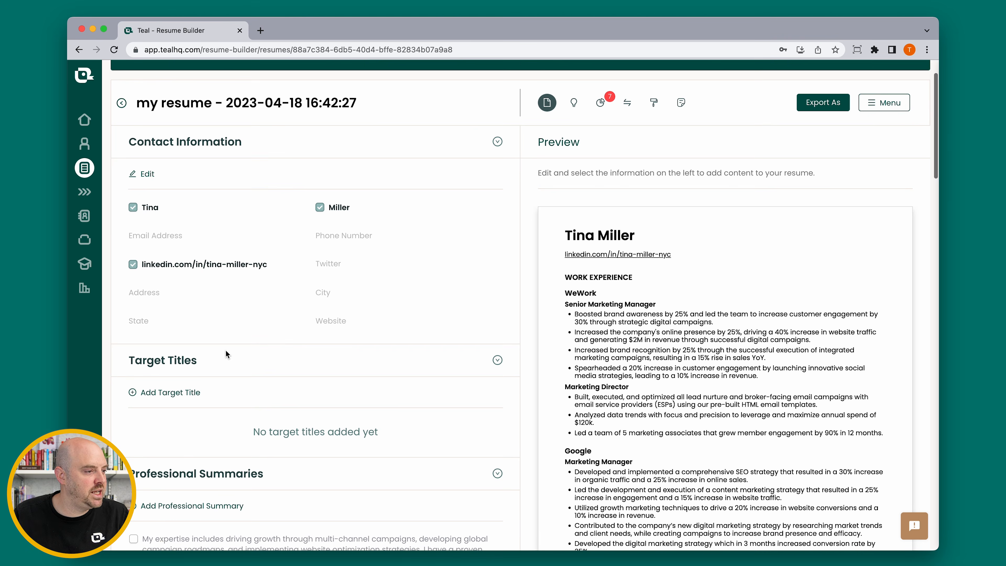
scroll(262, 349, down, 7)
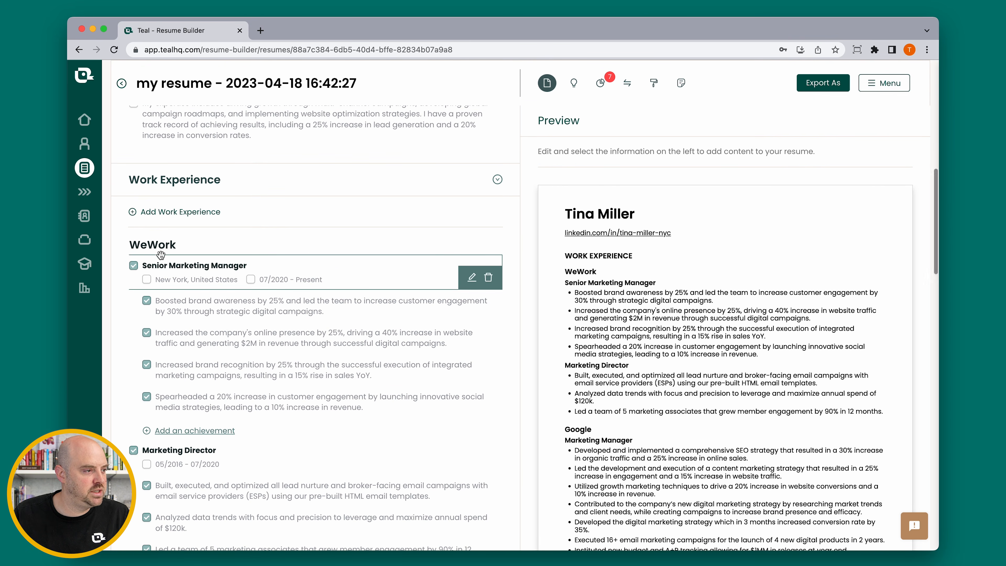
scroll(176, 341, down, 4)
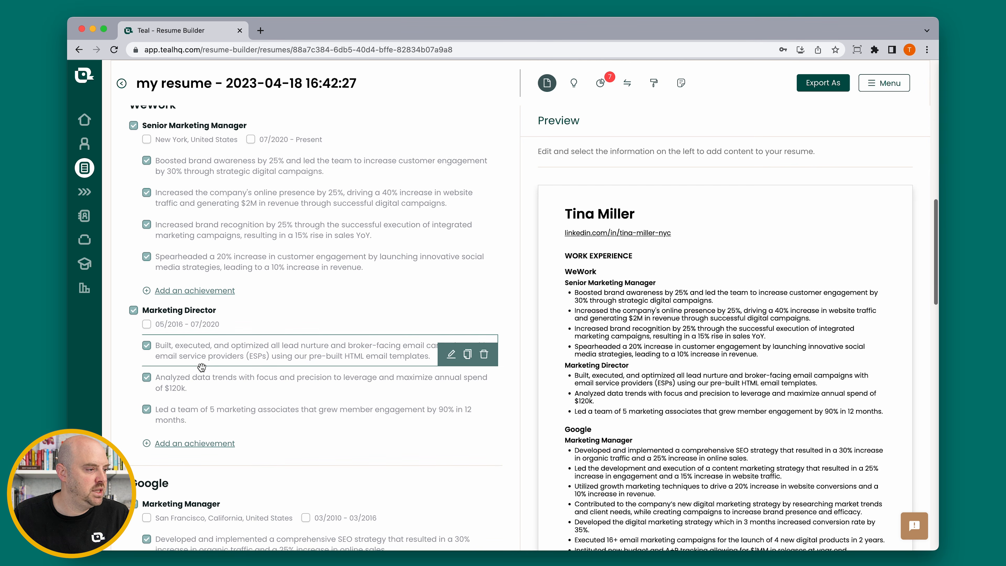
scroll(194, 383, down, 1)
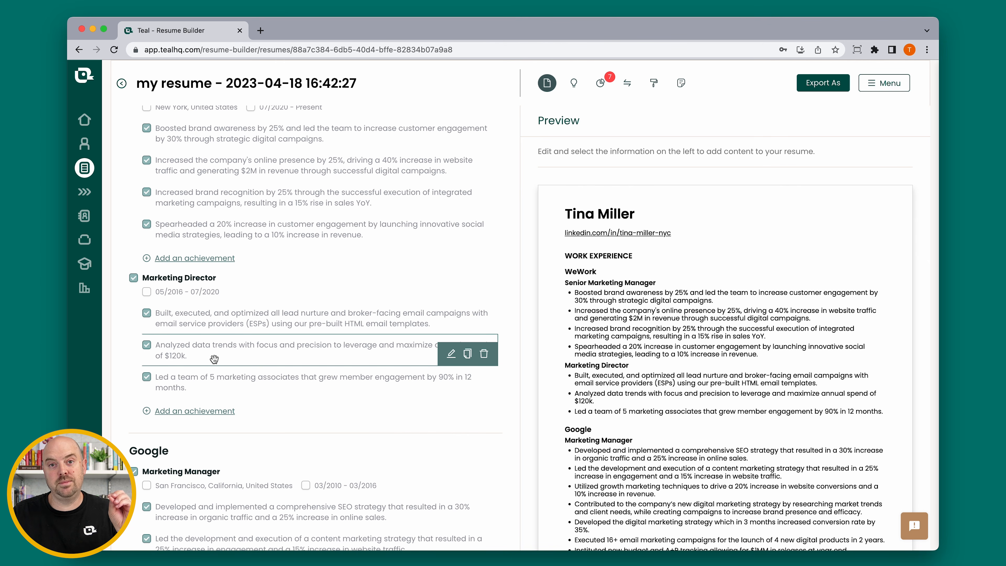
scroll(212, 380, down, 10)
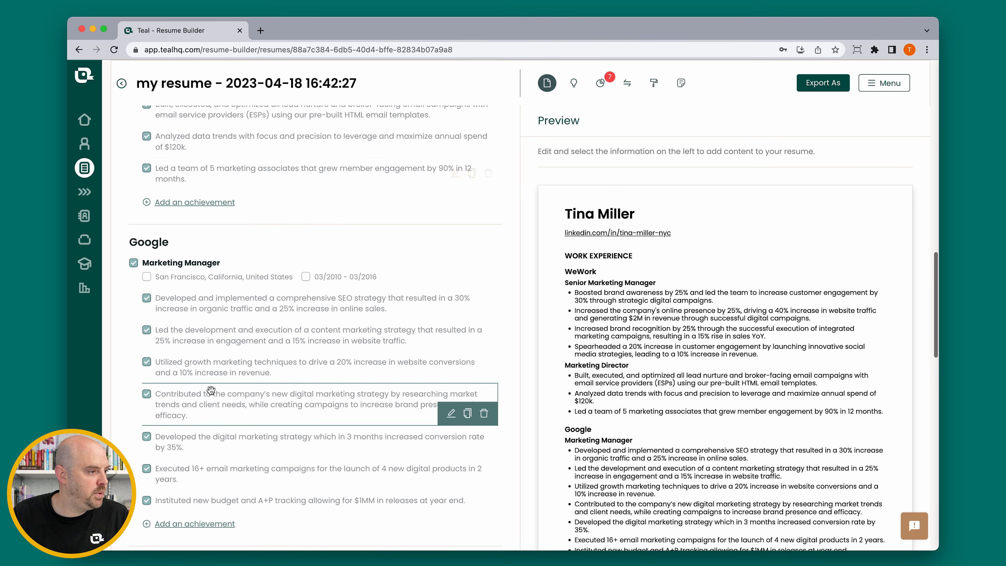
scroll(204, 320, down, 6)
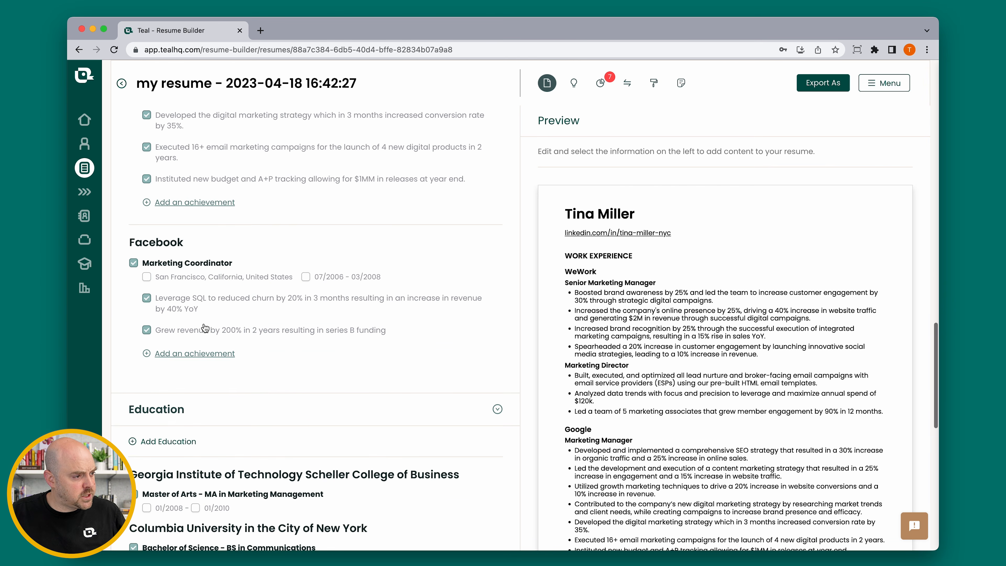
scroll(206, 340, down, 8)
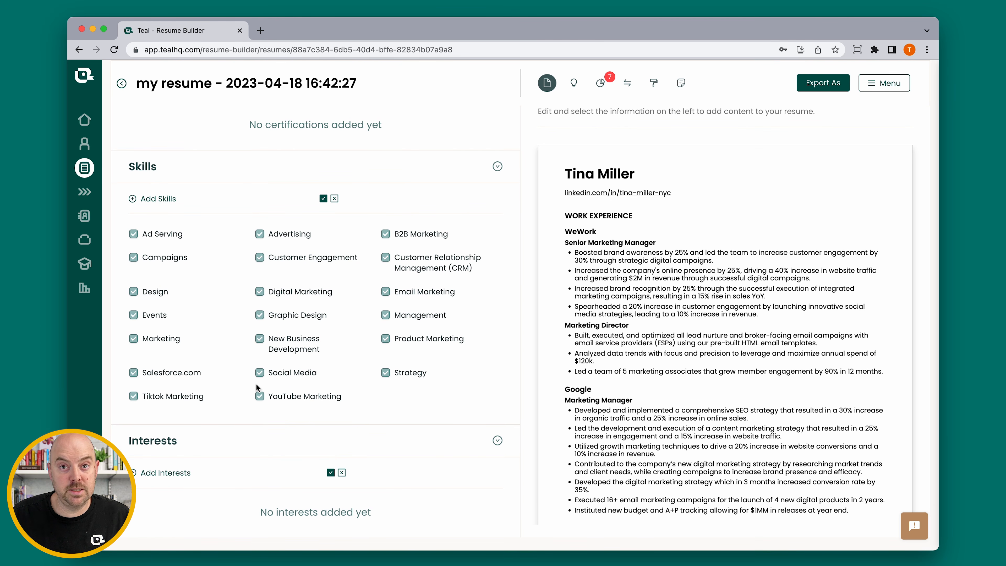
scroll(247, 361, up, 5)
scroll(254, 346, up, 20)
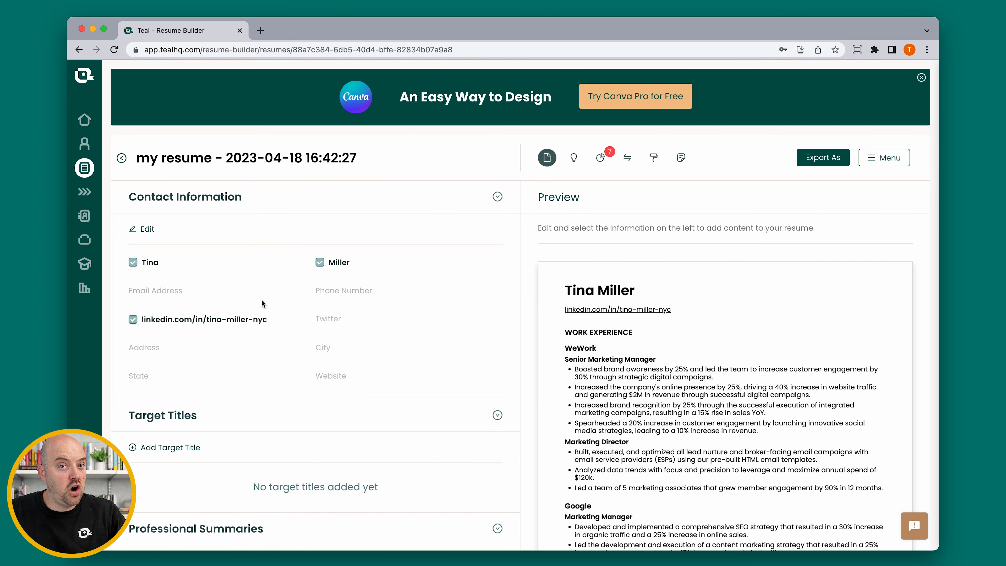
scroll(685, 426, down, 3)
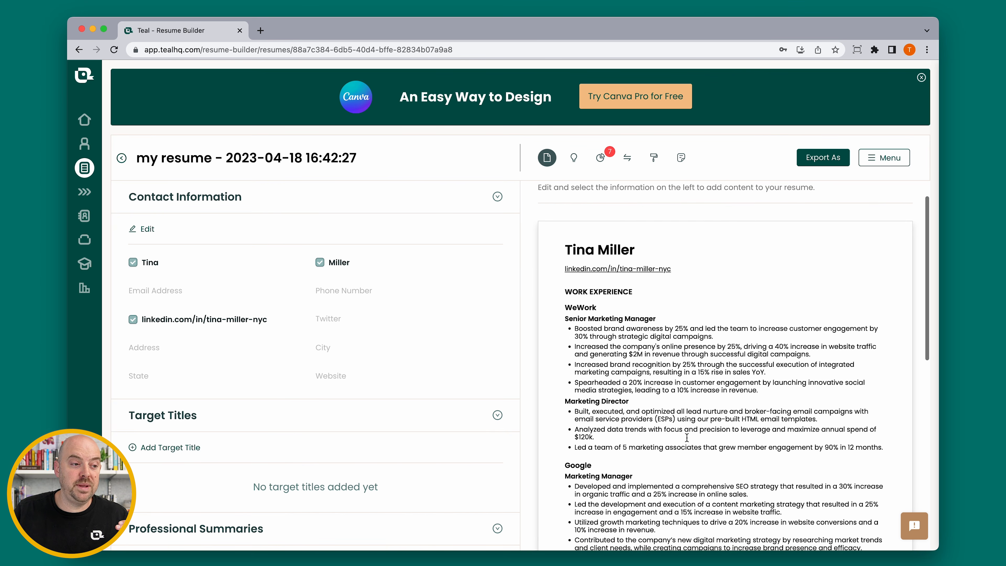
scroll(685, 426, down, 4)
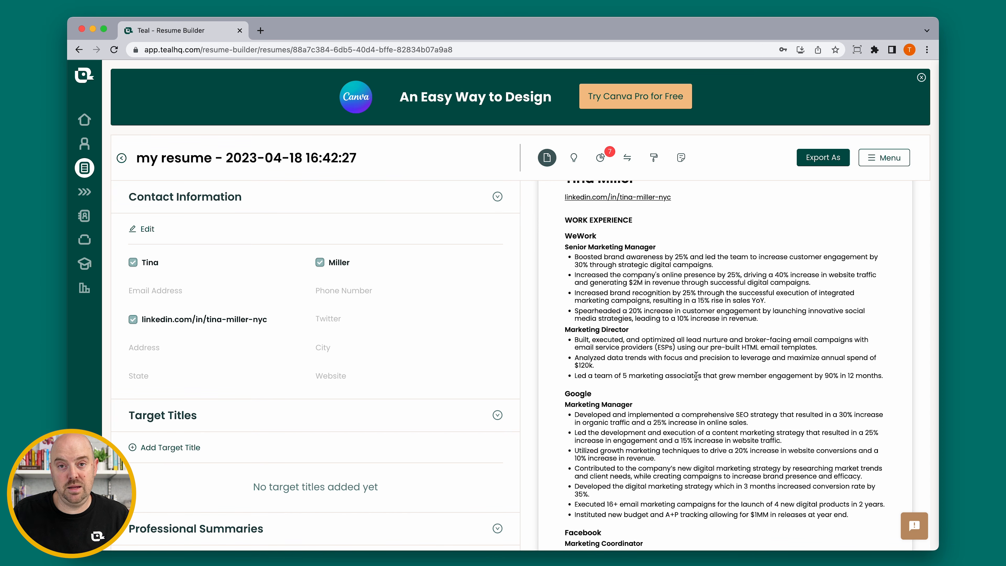
Fill in the contact's email and phone number, set the city to Miami and the state to FL, and save the contact information
click(146, 229)
click(143, 293)
click(221, 322)
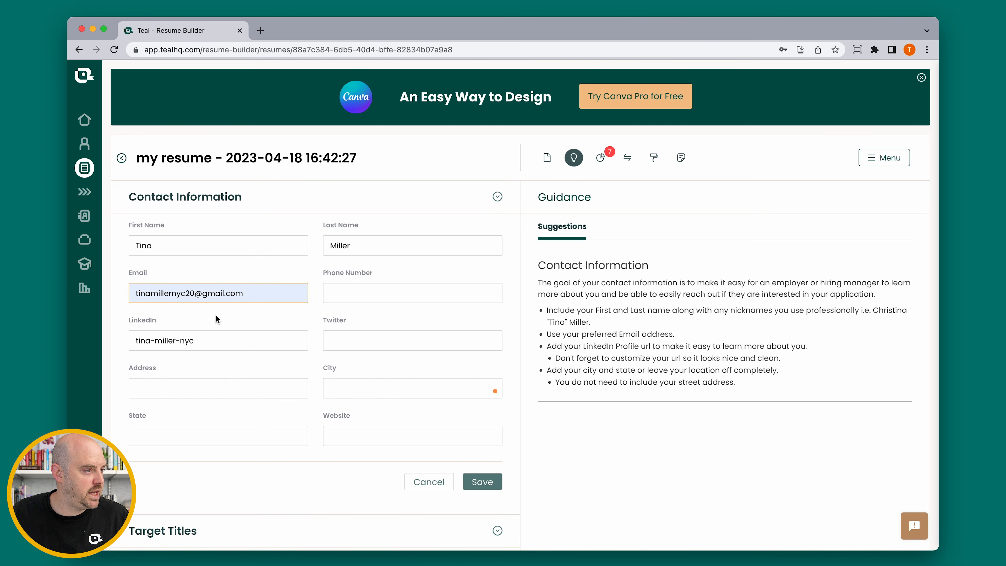
click(378, 290)
click(394, 313)
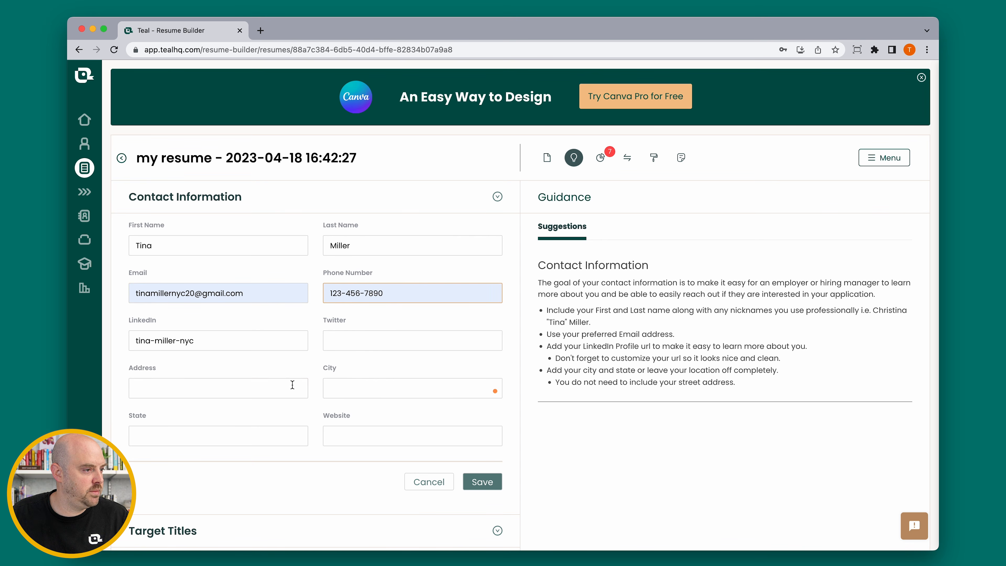
click(333, 387)
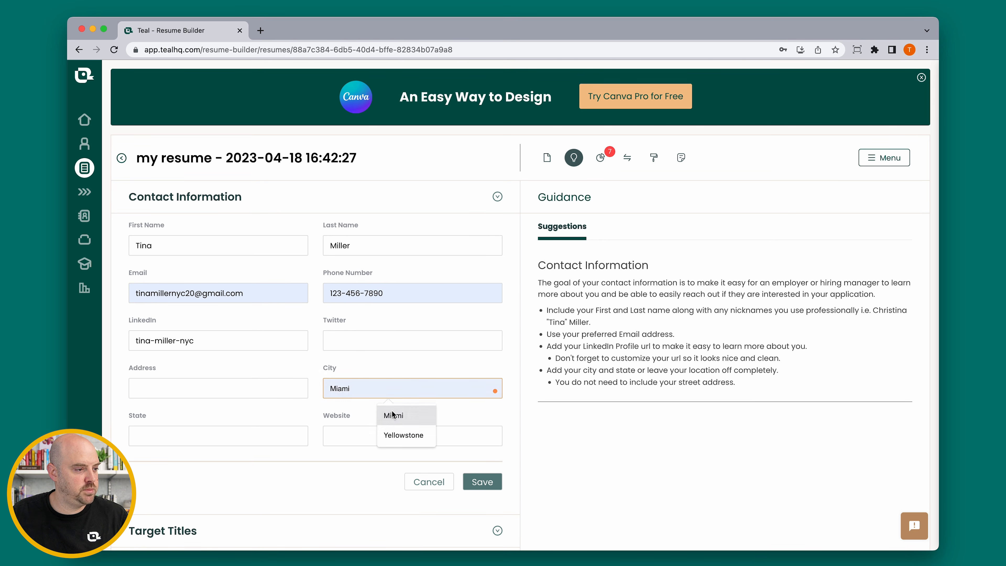
click(419, 416)
click(177, 428)
click(193, 452)
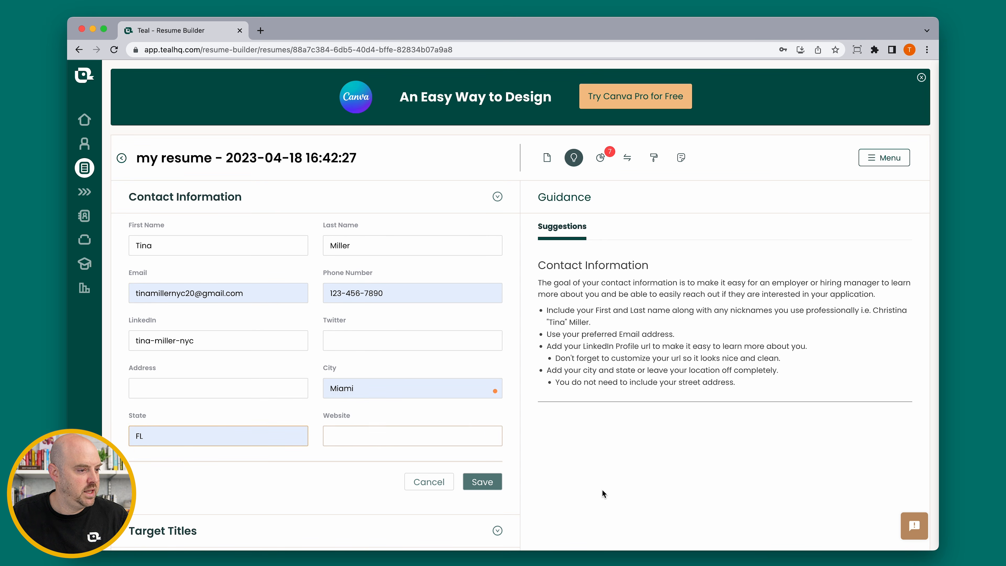
click(482, 481)
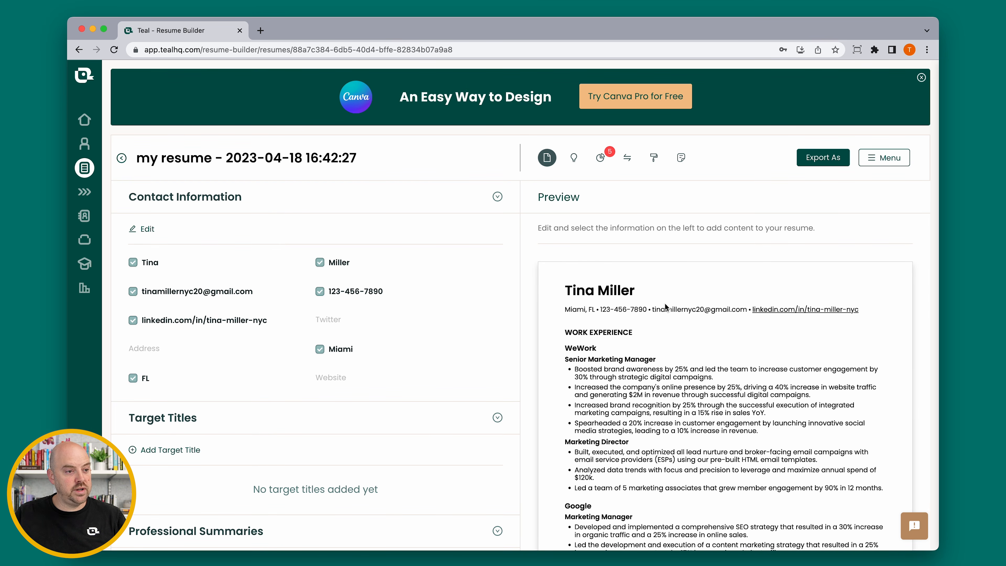
Exclude the state and city from the resume's contact information and include them again
click(133, 378)
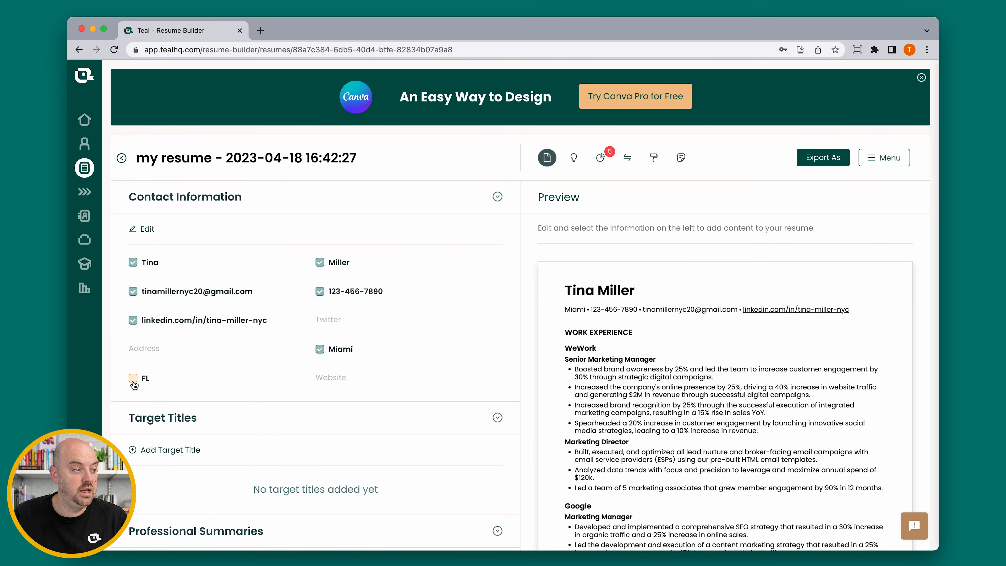
click(319, 349)
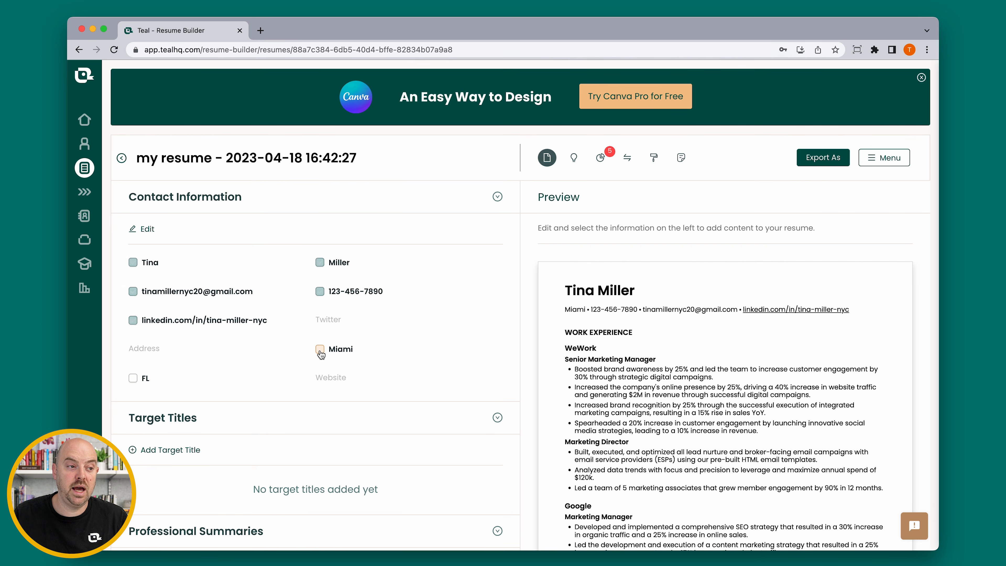
click(320, 349)
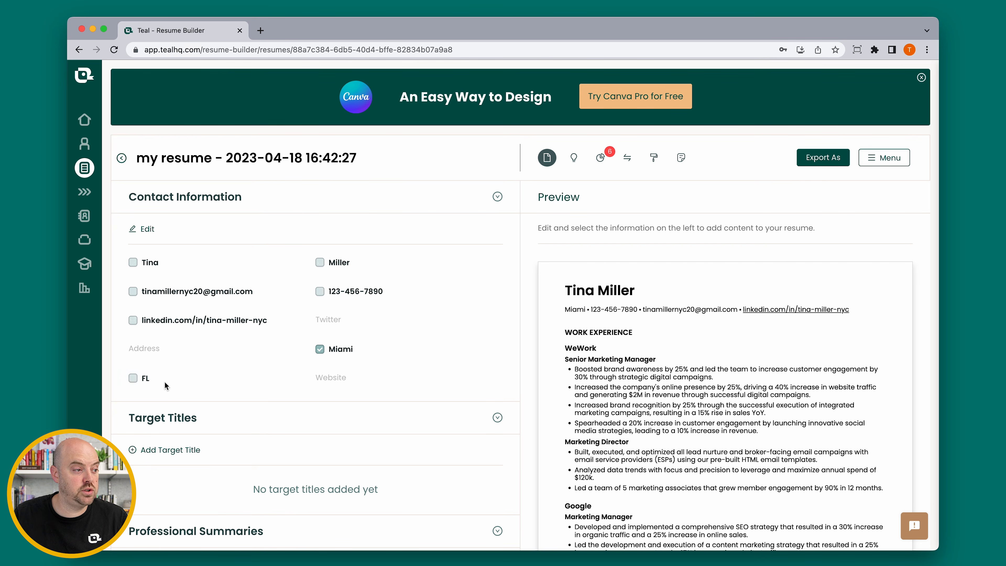
click(133, 378)
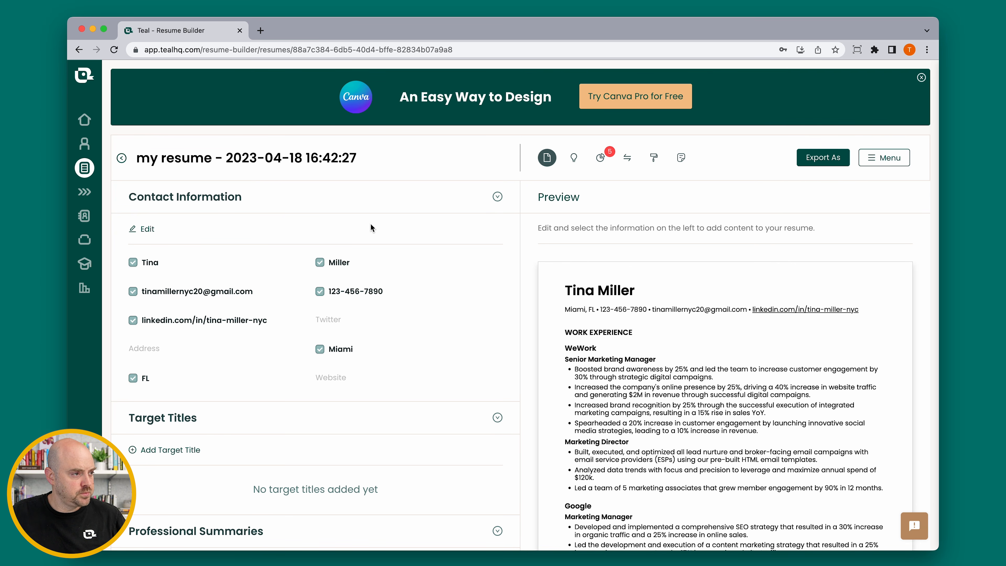
Collapse the Contact Information section
click(282, 160)
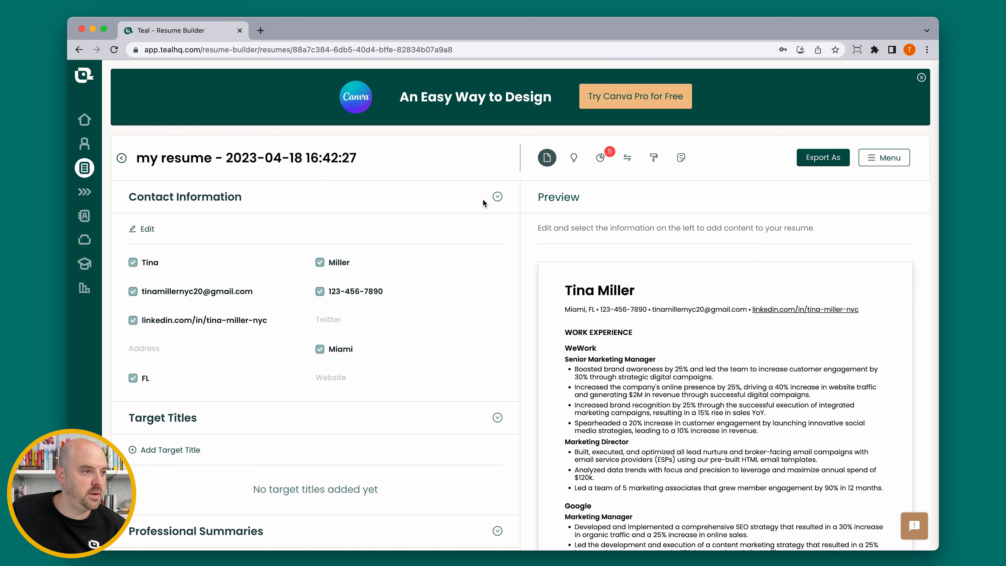
click(497, 198)
click(498, 197)
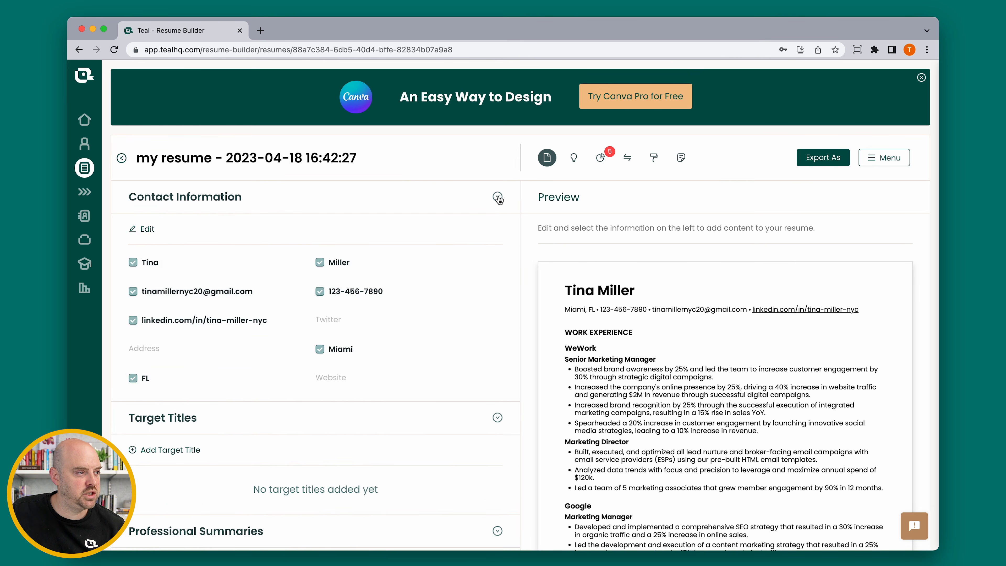
click(497, 197)
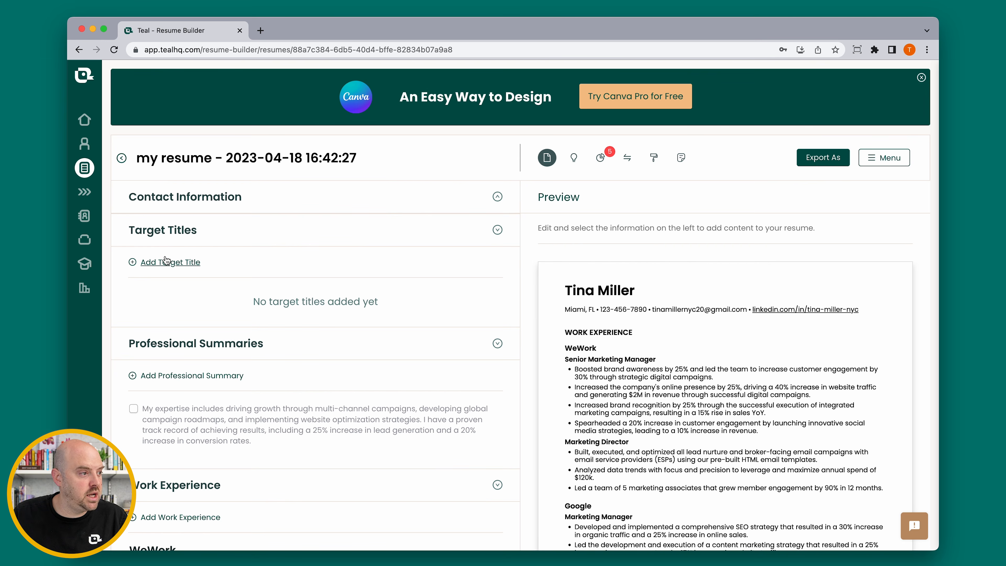
Add the target title "Senior Marketing Manager" to the resume and save it
click(171, 263)
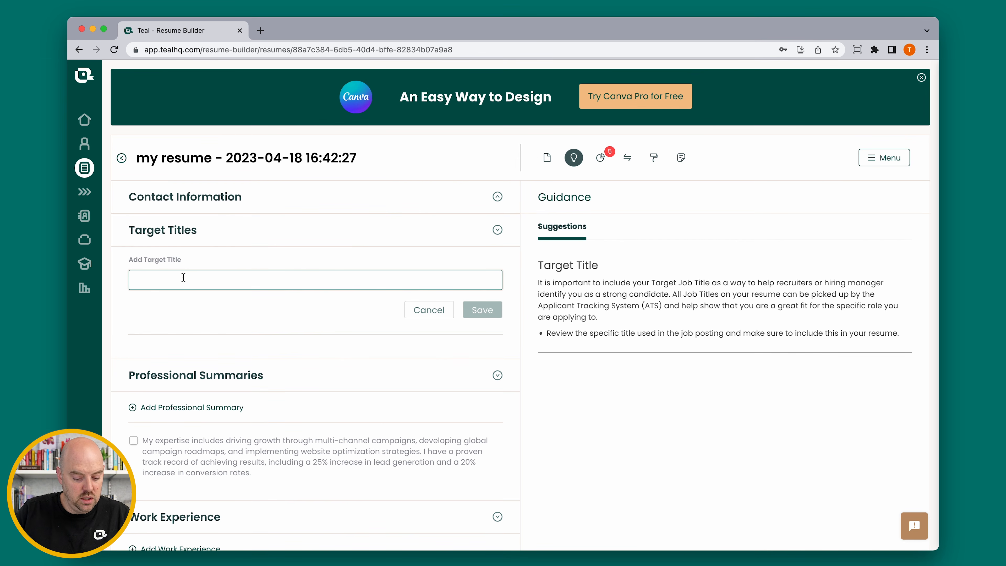
text(Senior Ma)
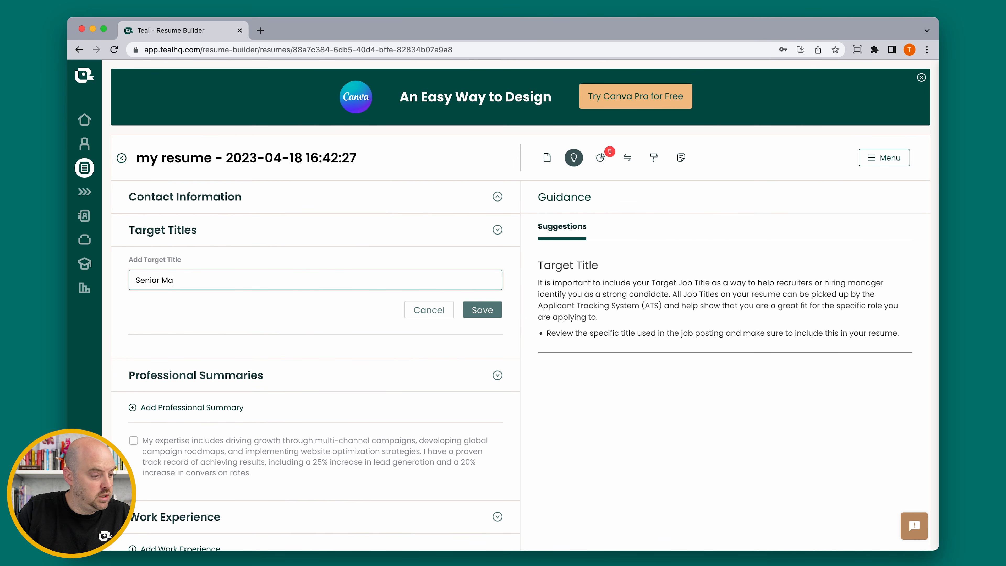
text(rketing Ma)
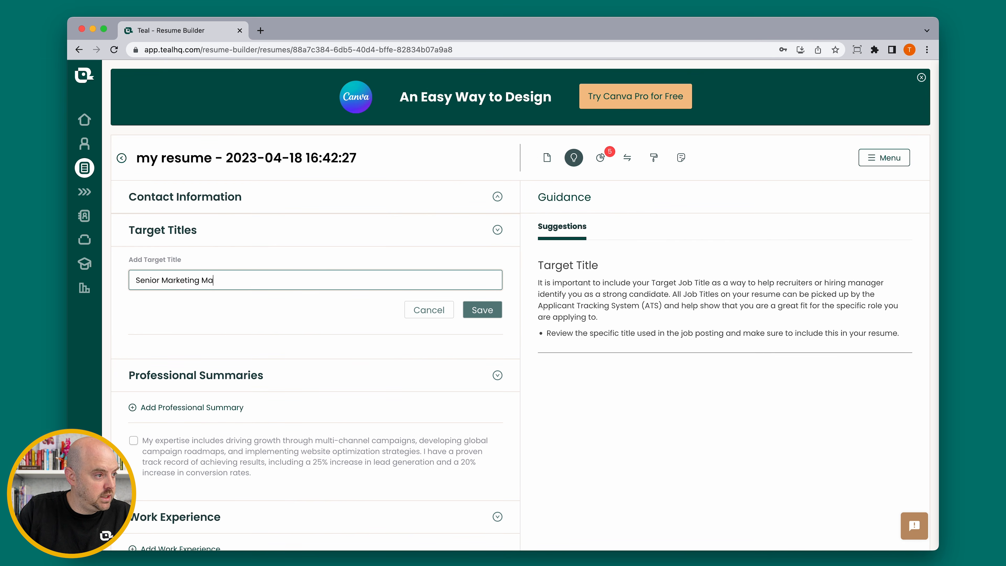
text(nager)
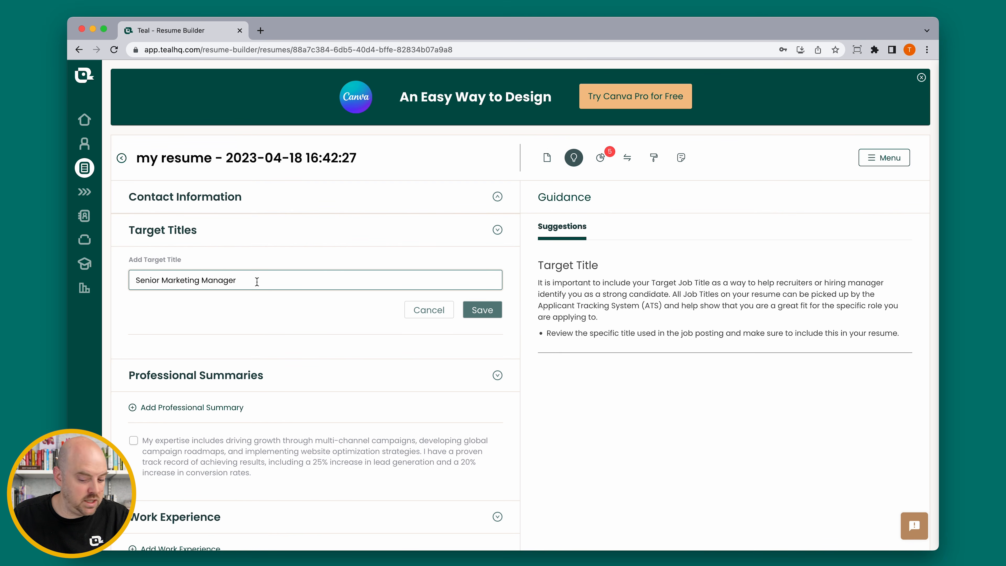
click(480, 312)
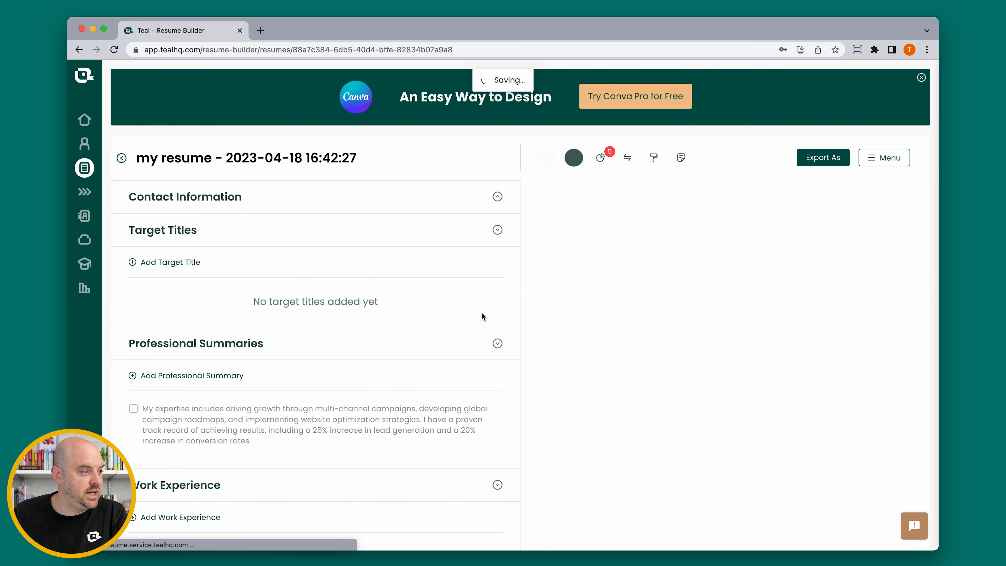
Duplicate the "Senior Marketing Manager" target title, change the copy to "Marketing Director" and save it
mouse_move(254, 299)
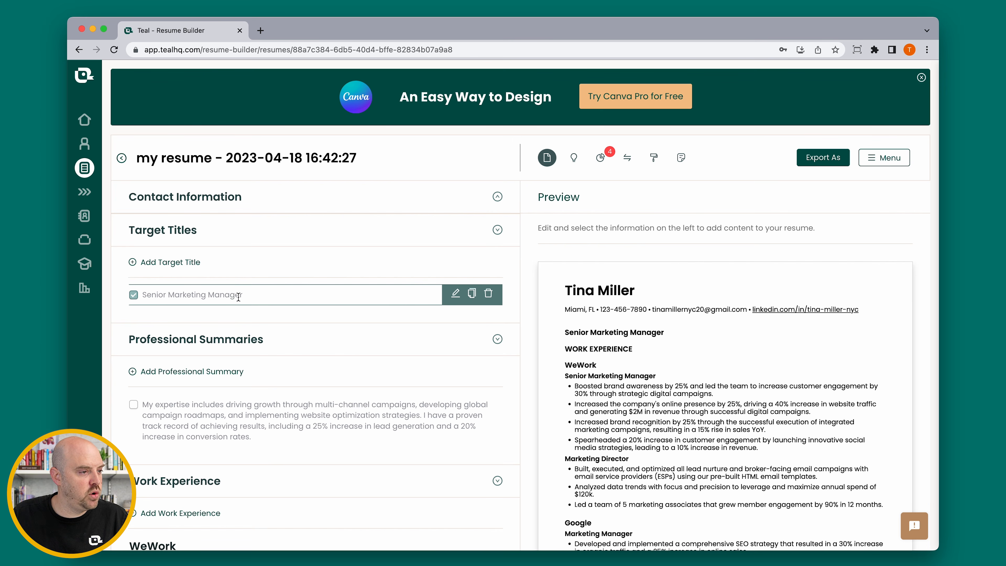
click(471, 294)
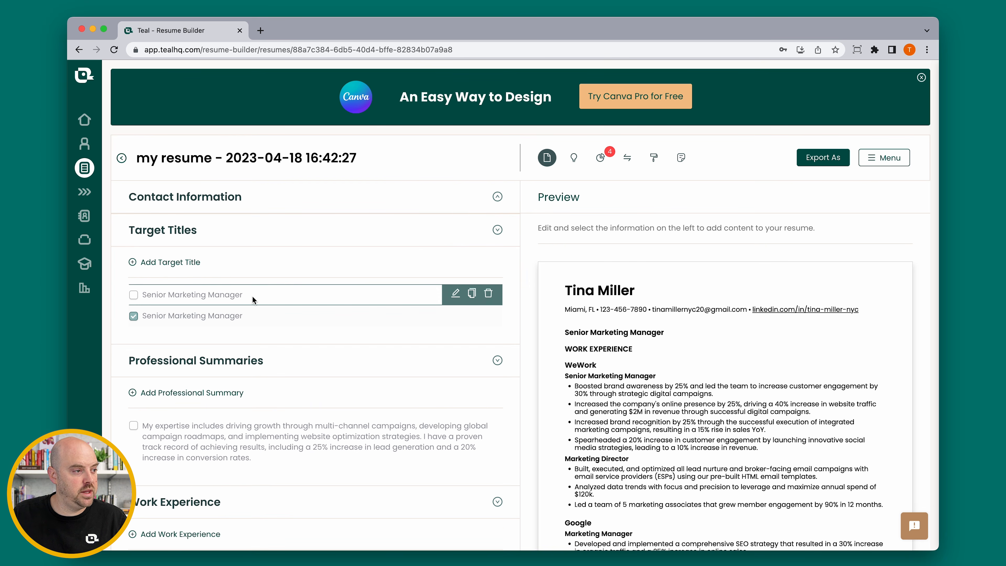
click(455, 294)
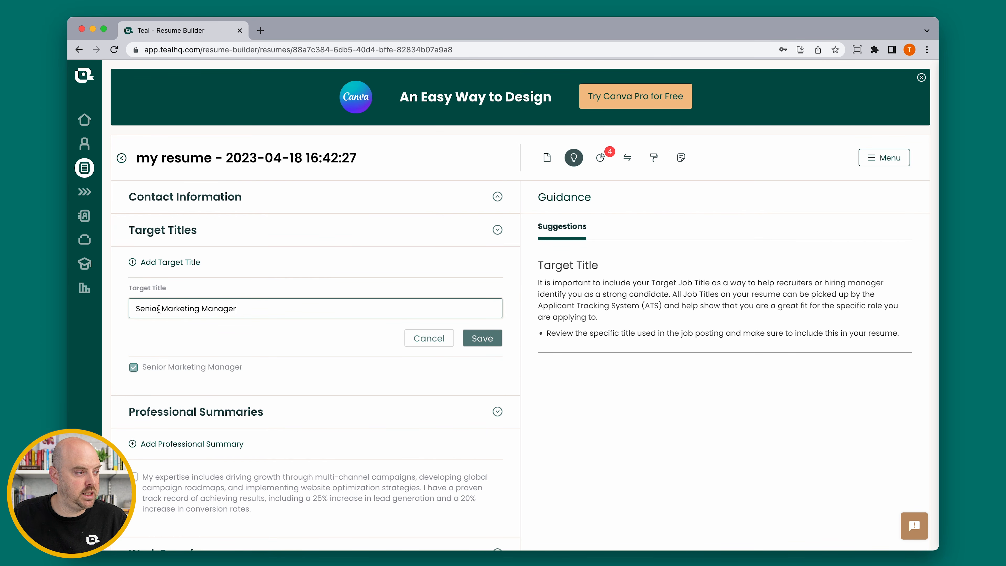
drag(162, 308, 134, 309)
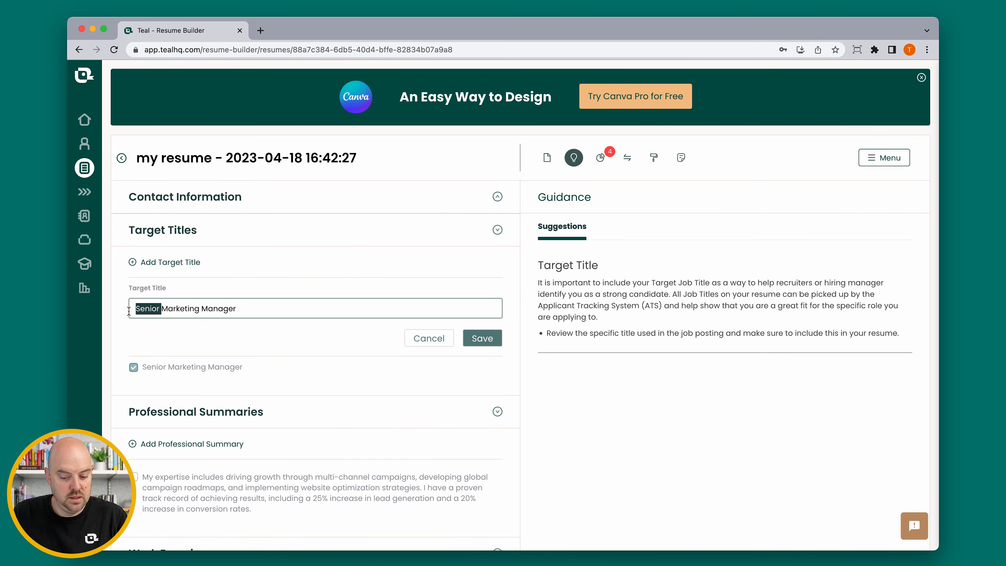
key(BackSpace)
double_click(188, 306)
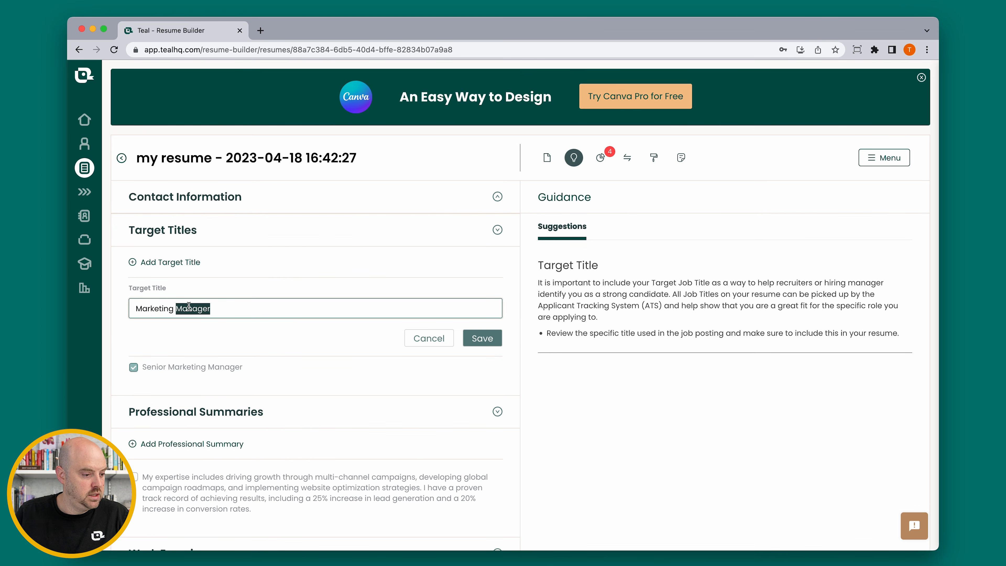
text(Director)
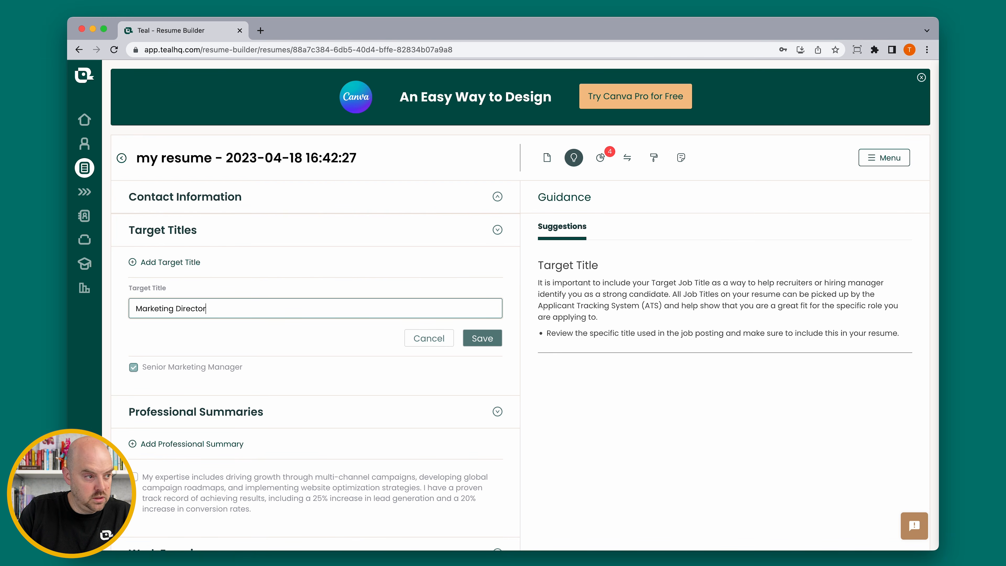
click(475, 337)
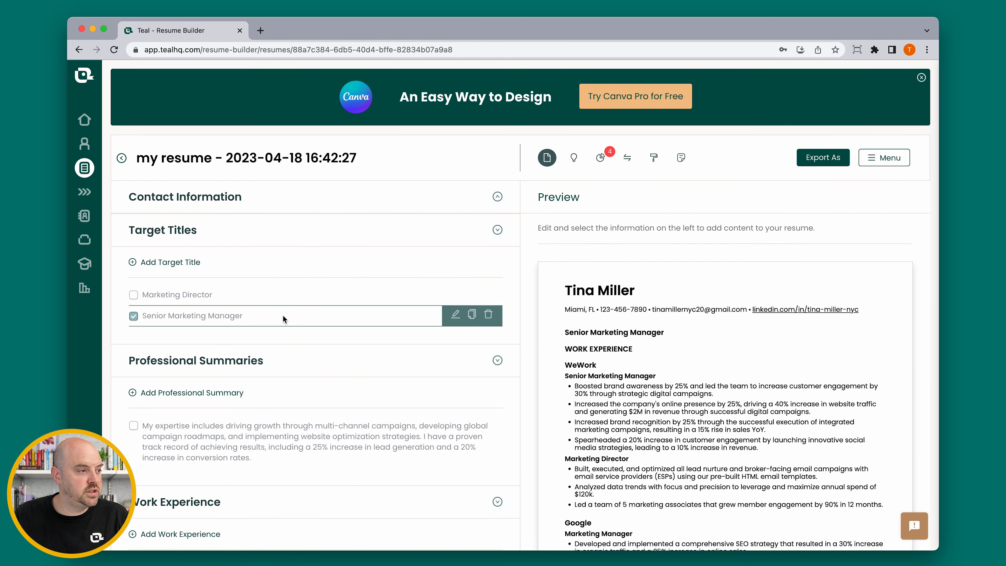
Switch the resume's selected target title to Marketing Director and back to Senior Marketing Manager
click(131, 297)
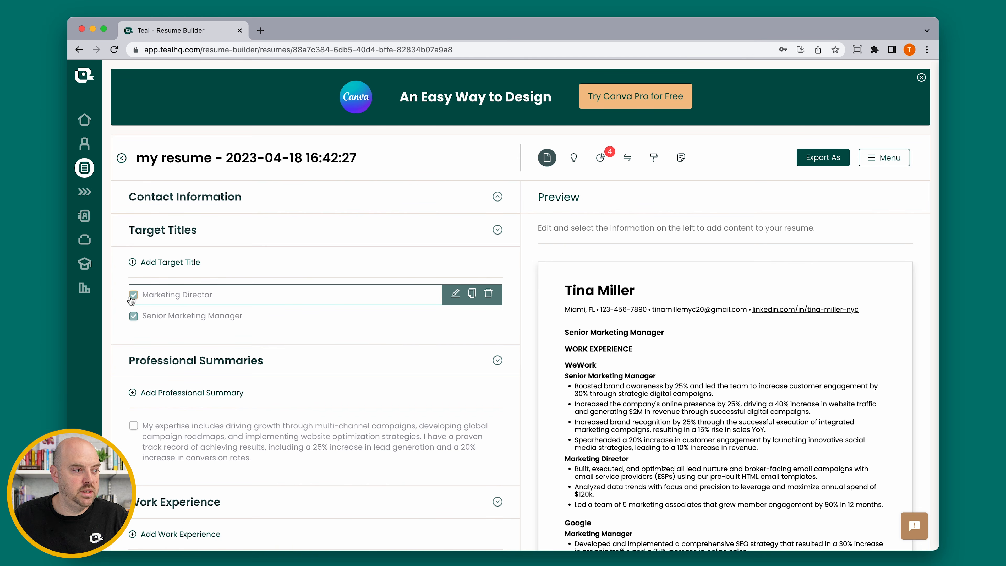
click(133, 316)
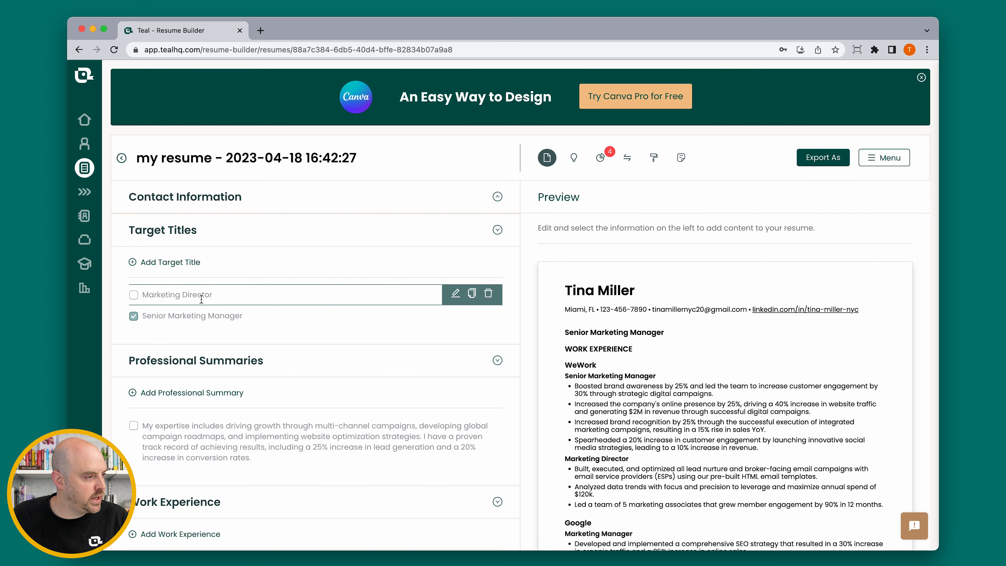
Add a new professional summary to the resume by generating its text with AI, and save it
scroll(239, 322, down, 3)
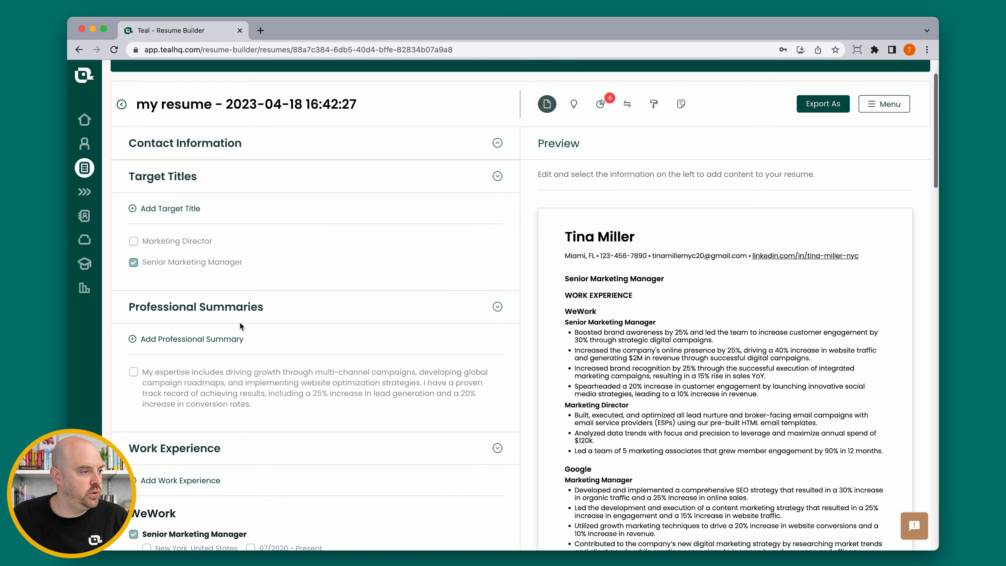
scroll(240, 326, down, 1)
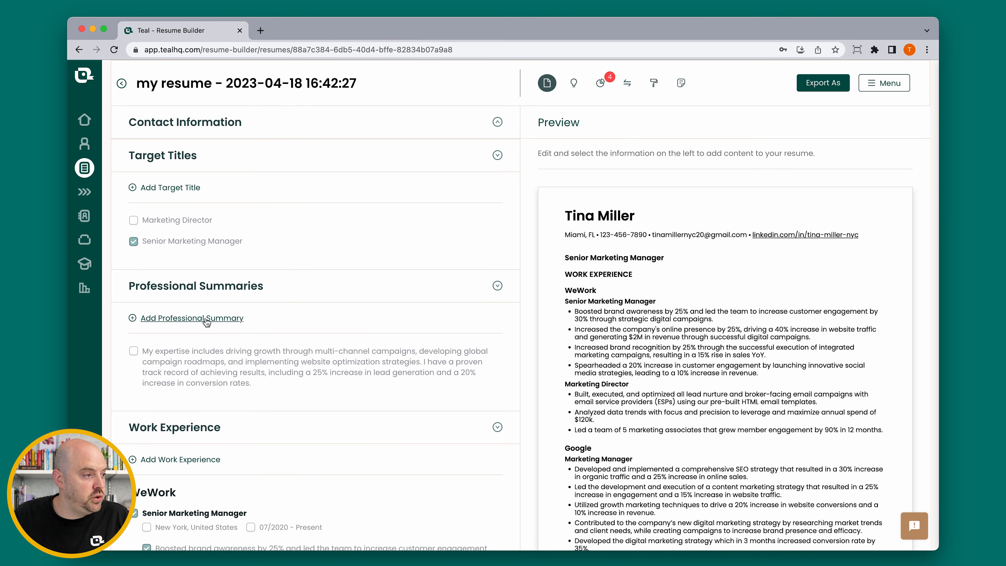
mouse_move(183, 351)
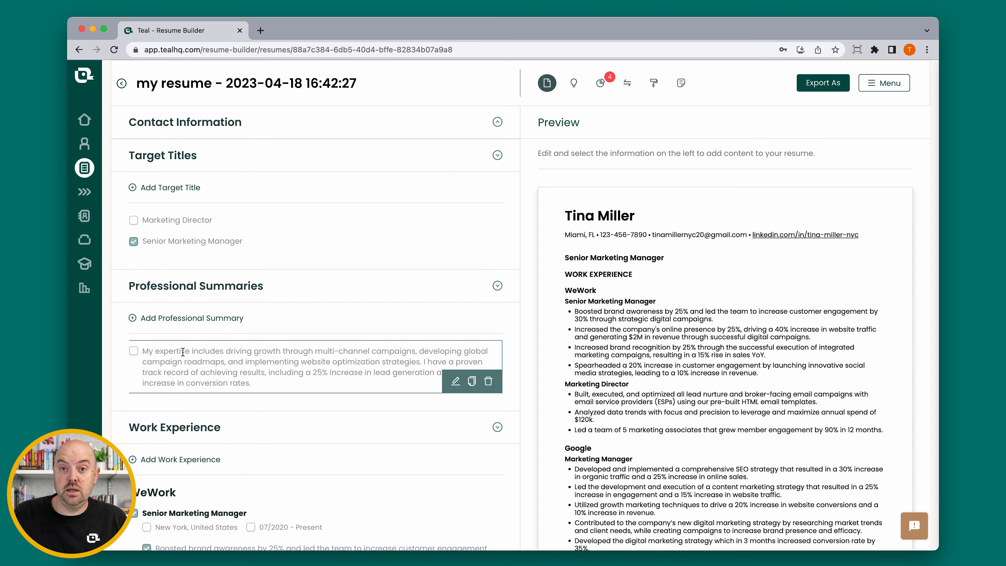
click(182, 319)
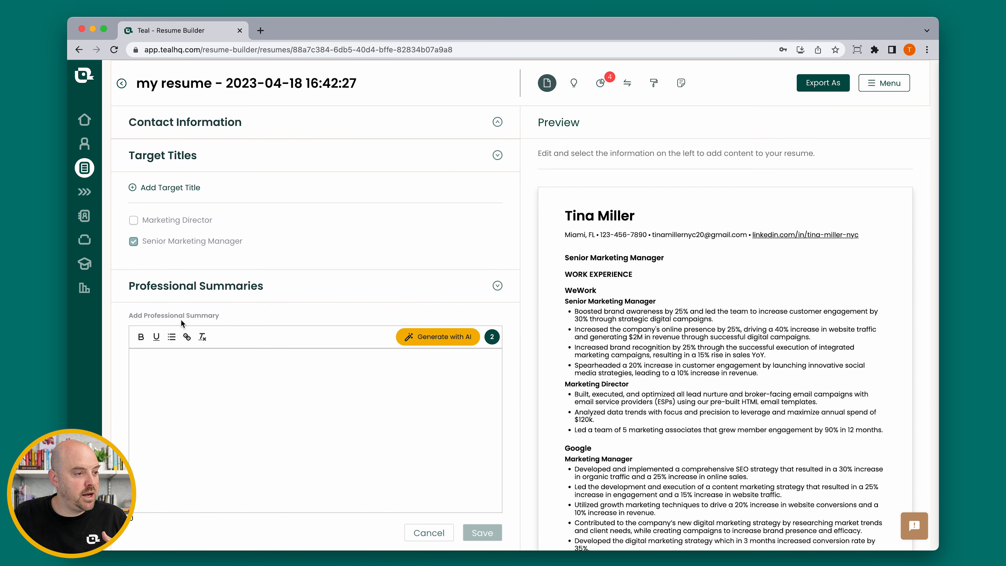
scroll(222, 324, down, 2)
click(245, 327)
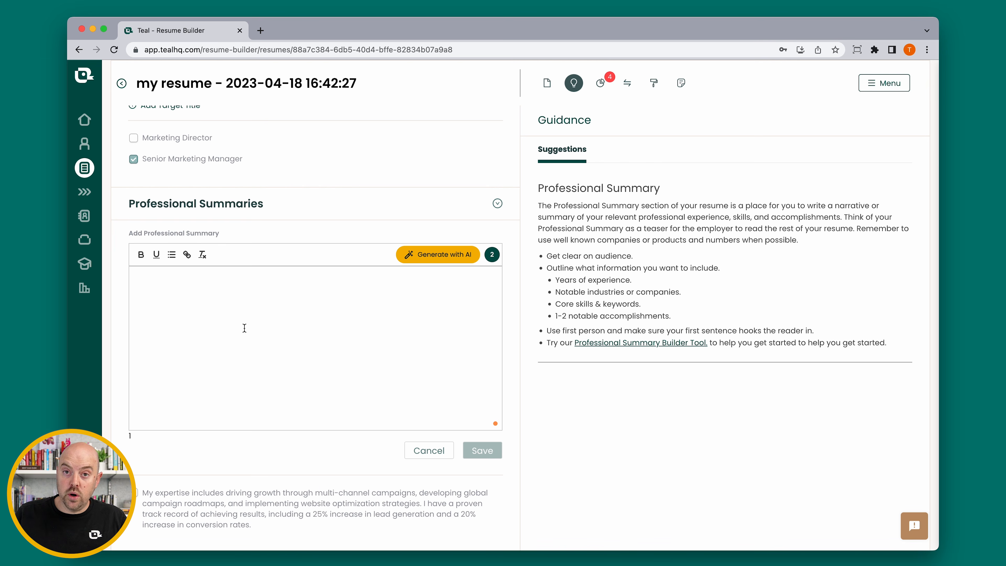
scroll(244, 327, down, 9)
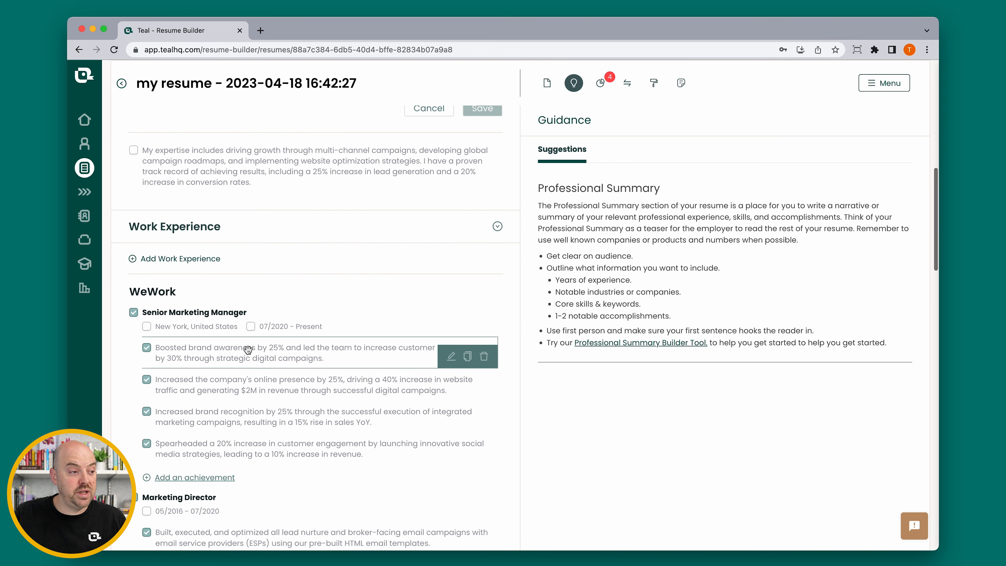
scroll(248, 348, down, 7)
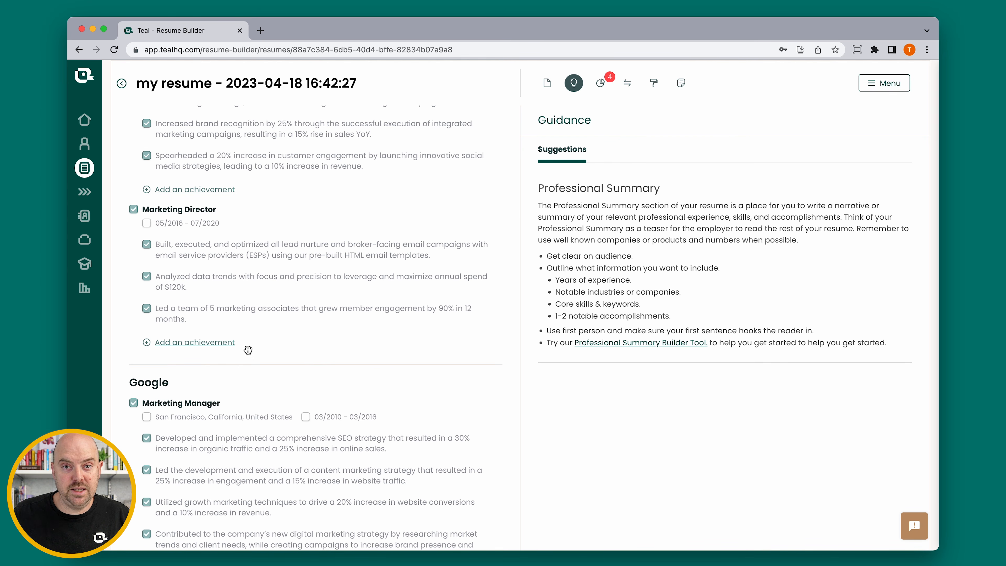
scroll(335, 230, up, 10)
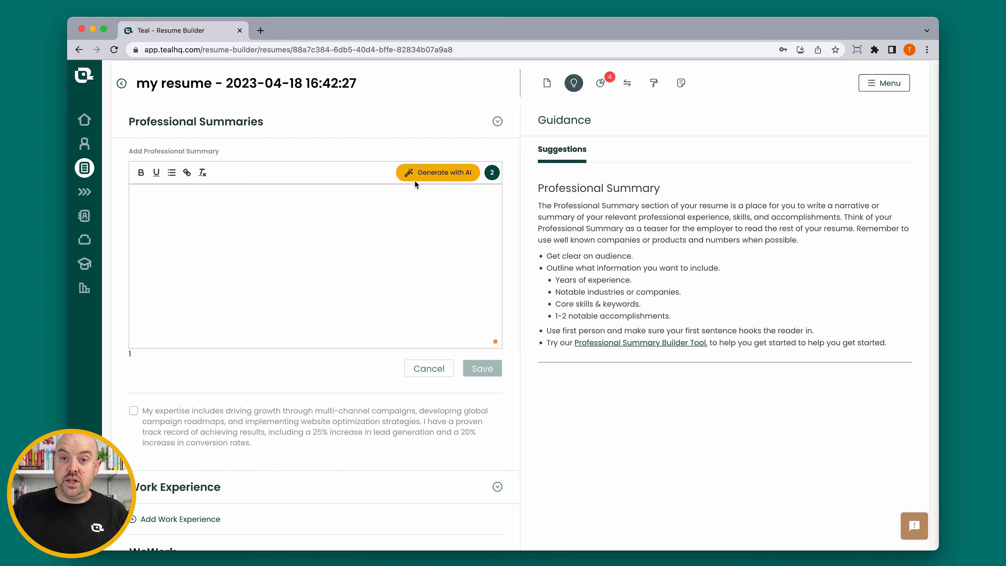
click(417, 172)
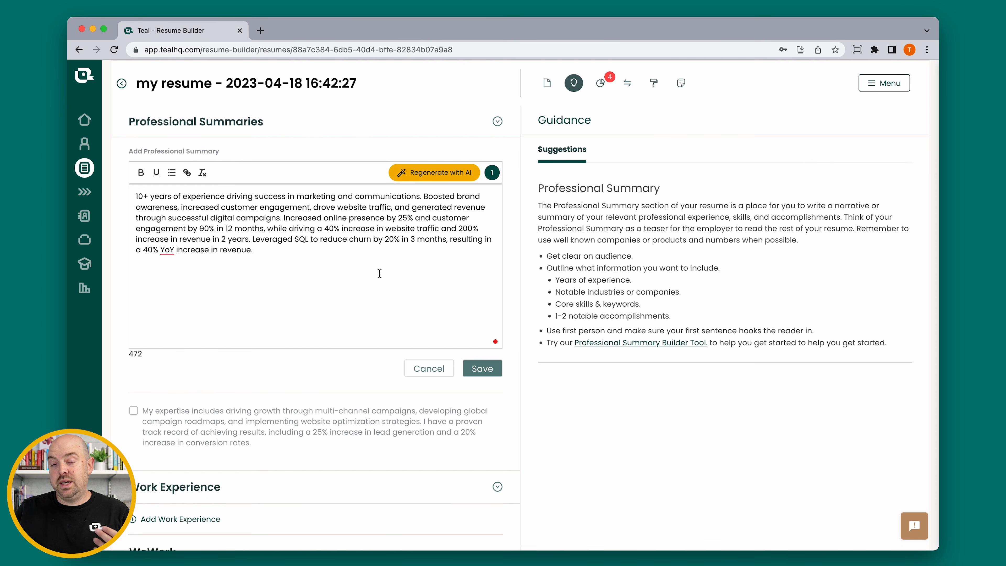
click(489, 371)
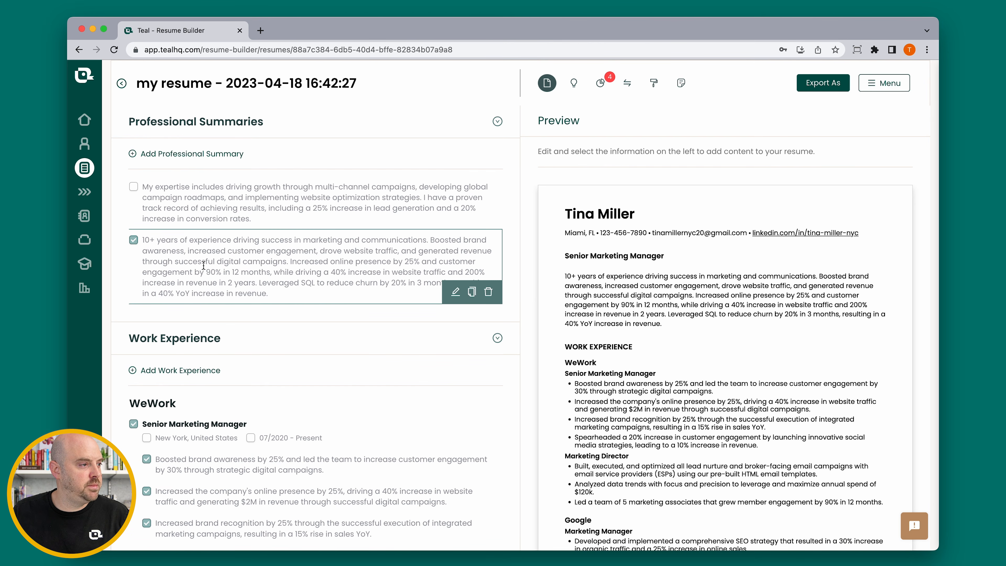
Switch the resume to the "My expertise includes driving growth" summary and back to the AI-generated one
click(133, 186)
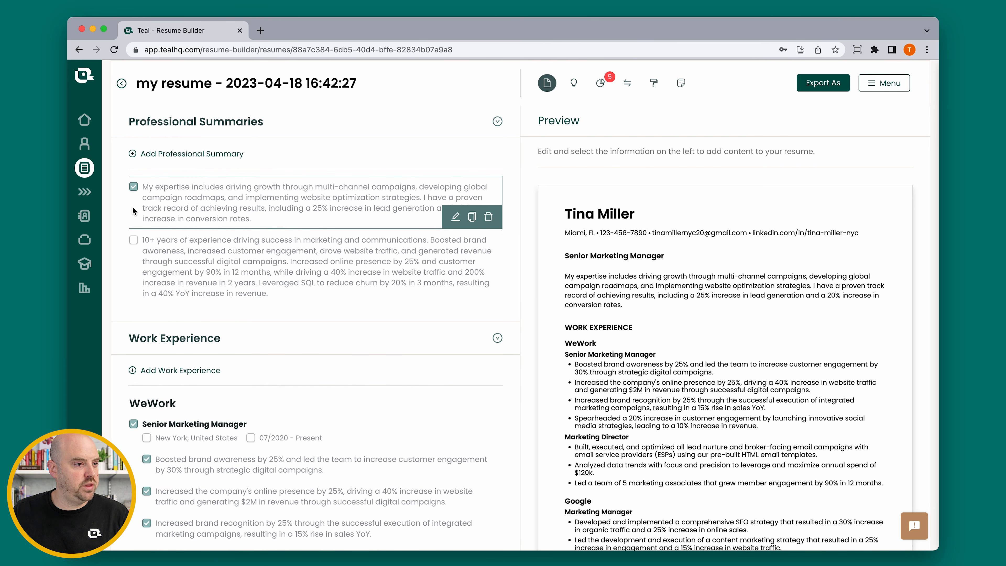
click(133, 240)
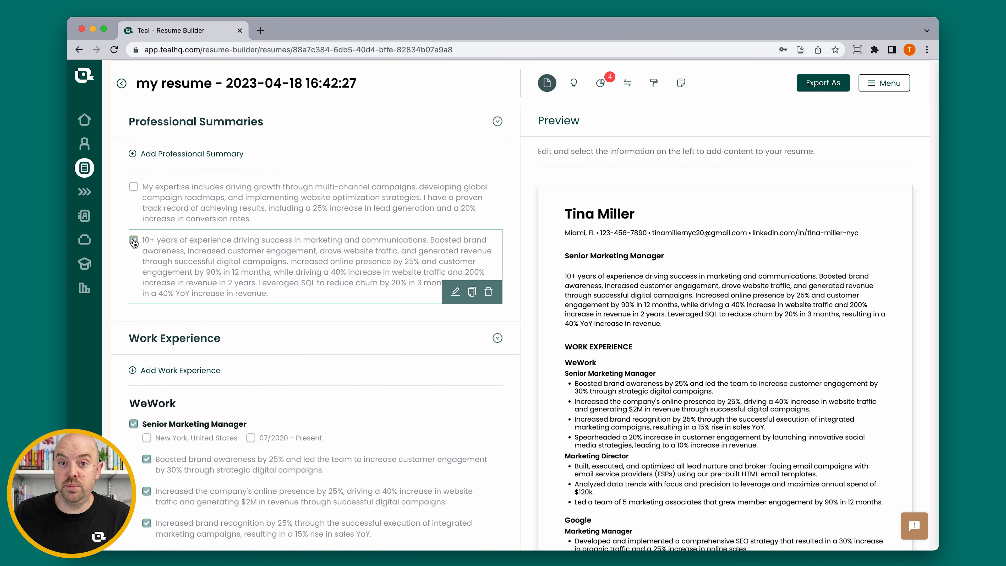
click(471, 292)
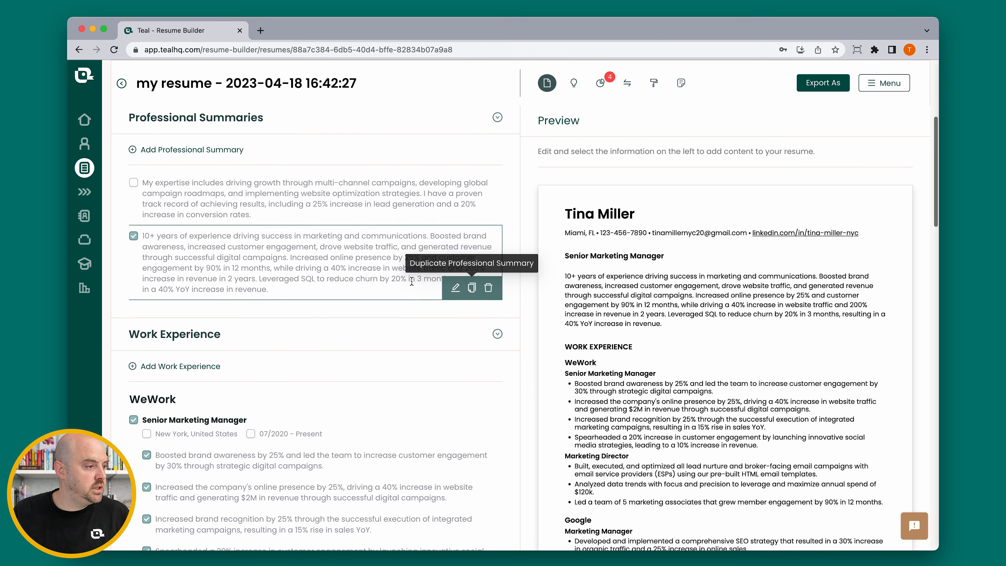
Move the Marketing Director position above Senior Marketing Manager within the WeWork work experience
scroll(411, 280, down, 5)
scroll(411, 280, down, 2)
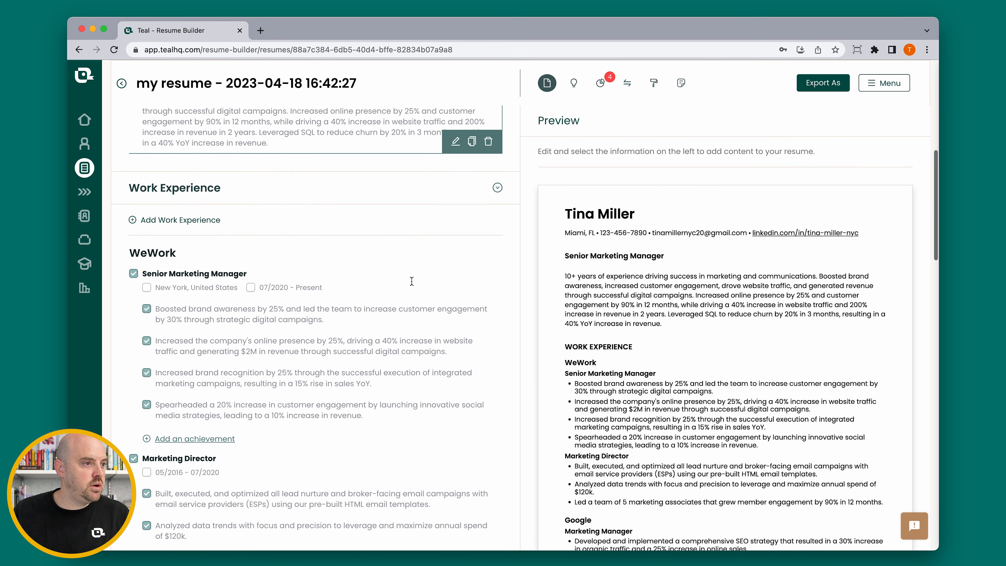
mouse_move(412, 281)
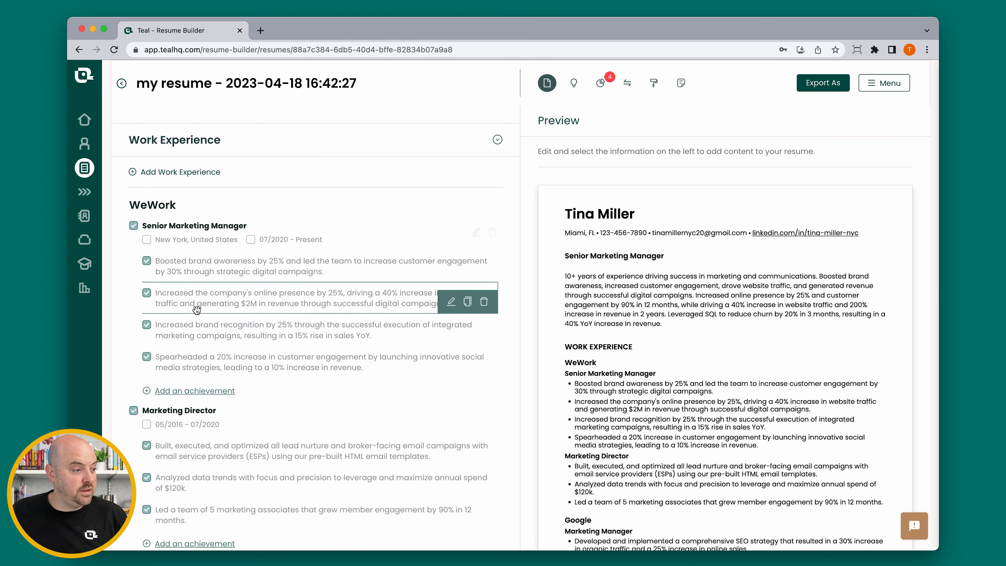
scroll(201, 427, down, 1)
scroll(190, 277, down, 5)
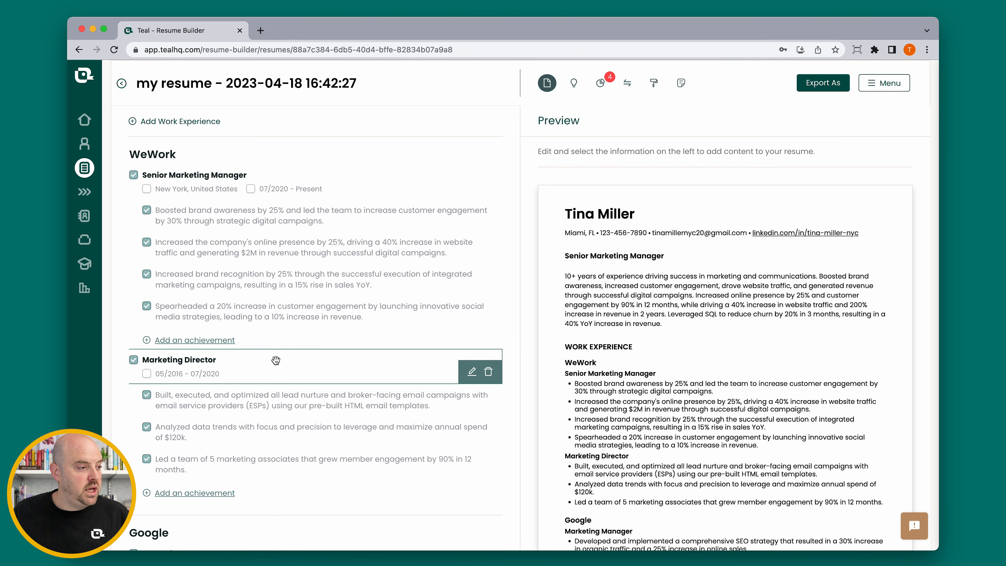
drag(276, 363, 277, 232)
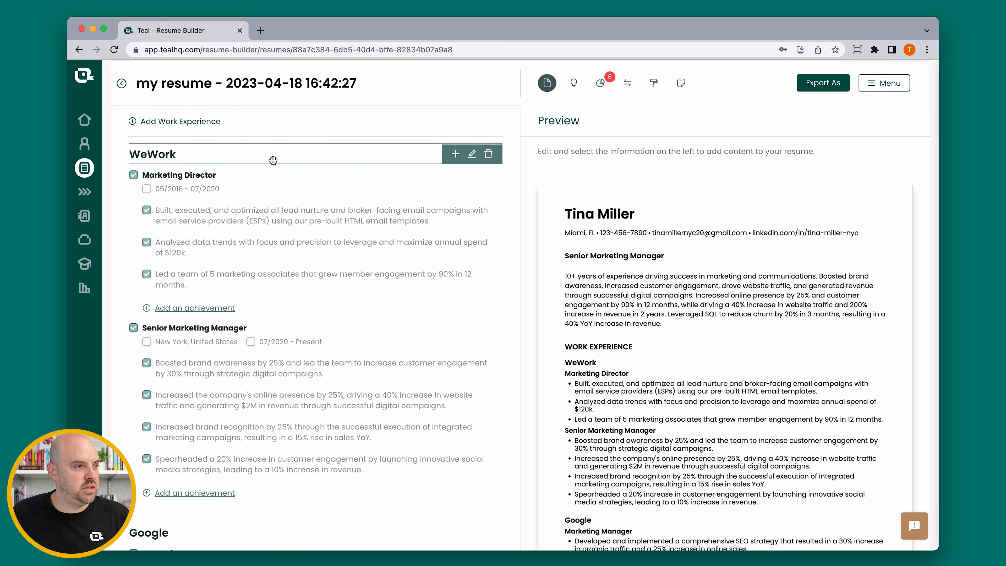
Set WeWork's company description to "WeWork Inc is a commercial real estate company that provides flexible workspaces for technology startups and services for other enterprises." and save
click(471, 156)
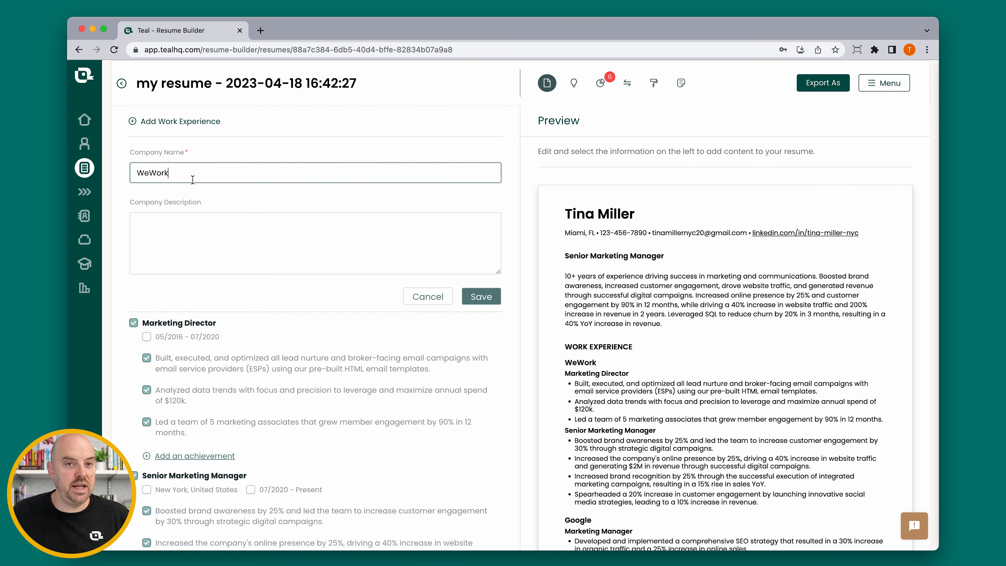
click(198, 230)
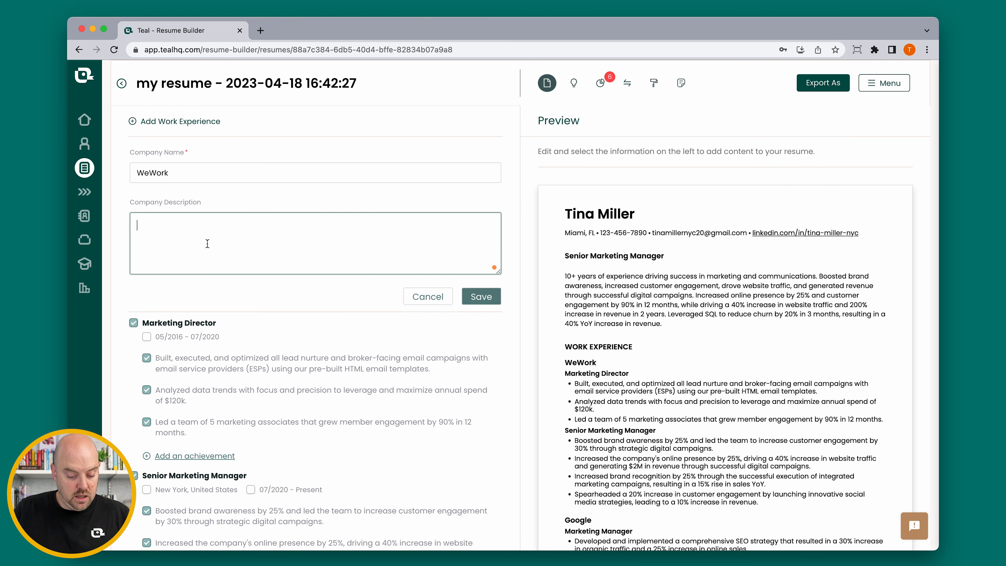
text(WeWork Inc is a commercial real estate company that provides flexible workspaces for technology startups and services for other enterprises.)
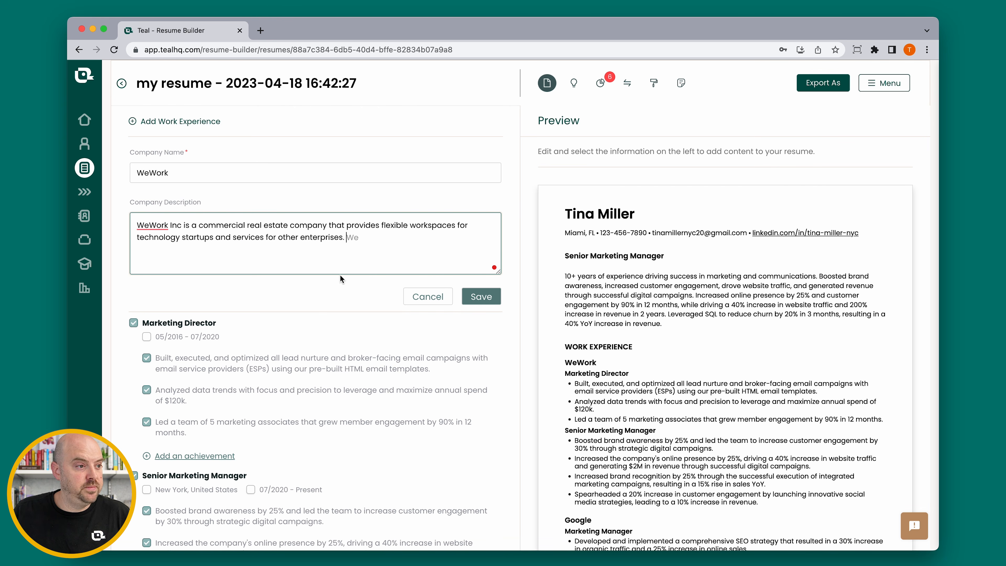
click(477, 299)
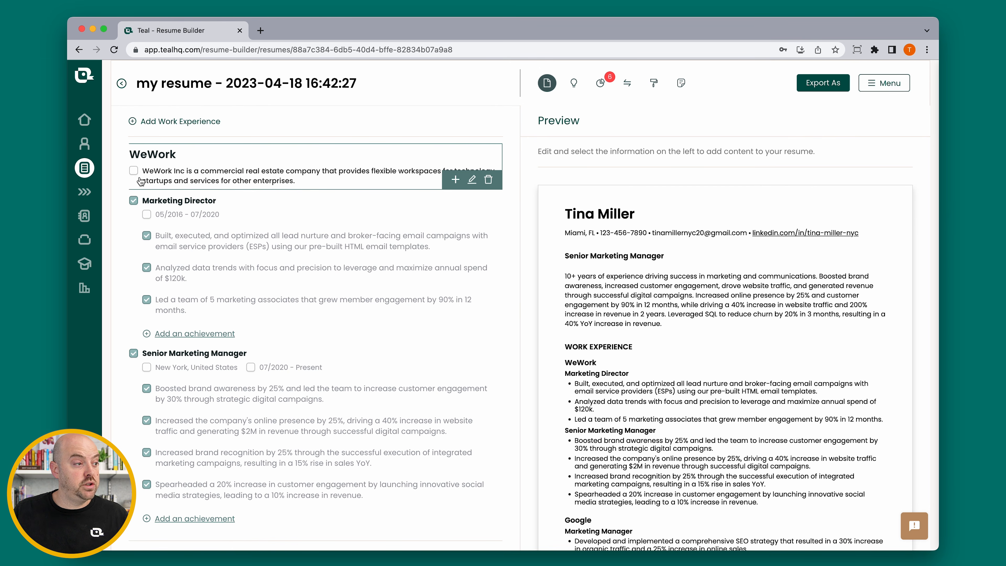
Include the WeWork company description in the resume and exclude it again
click(134, 171)
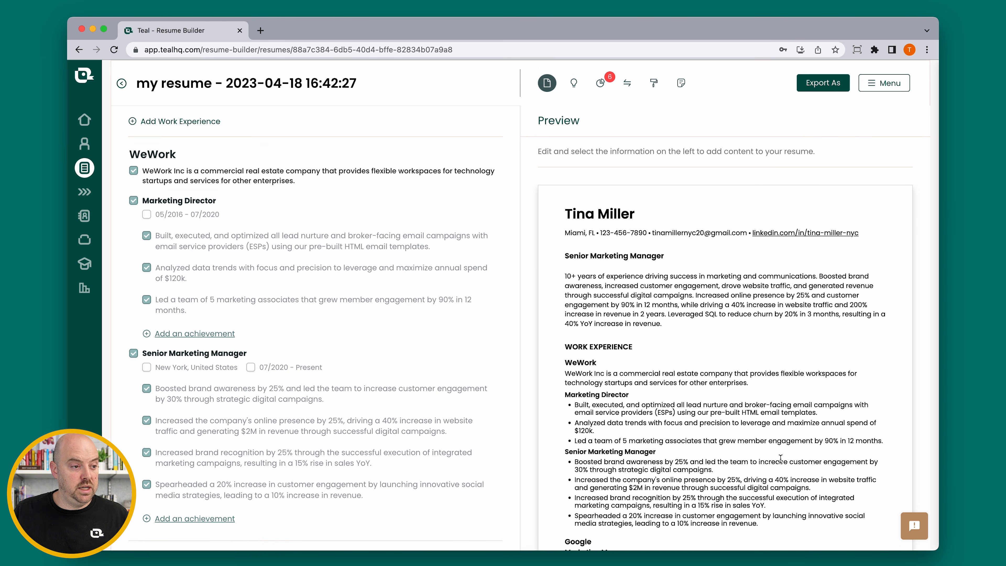
click(134, 171)
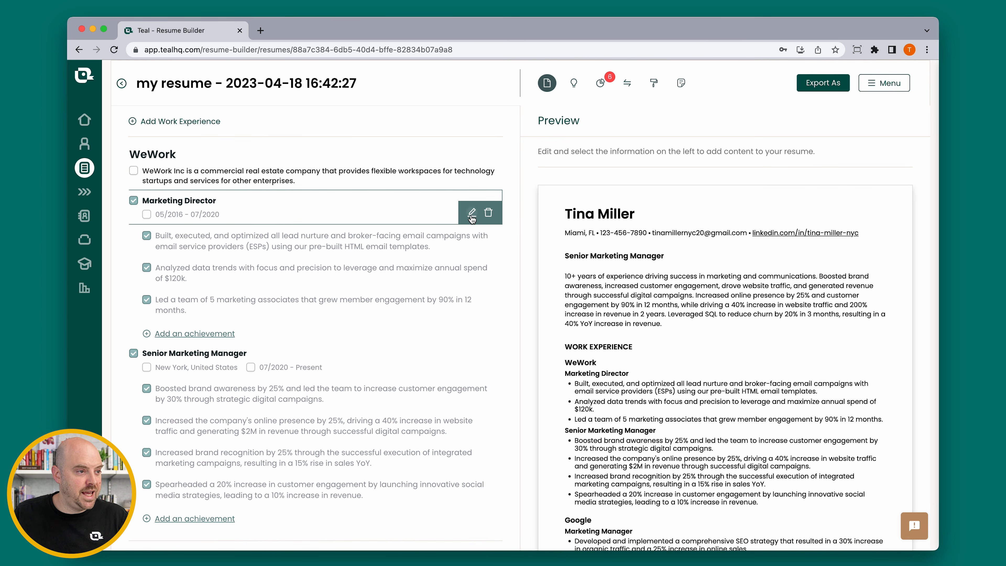
Set the WeWork Marketing Director position's location to "New York, NY" and its type to Full-time, and save
click(475, 207)
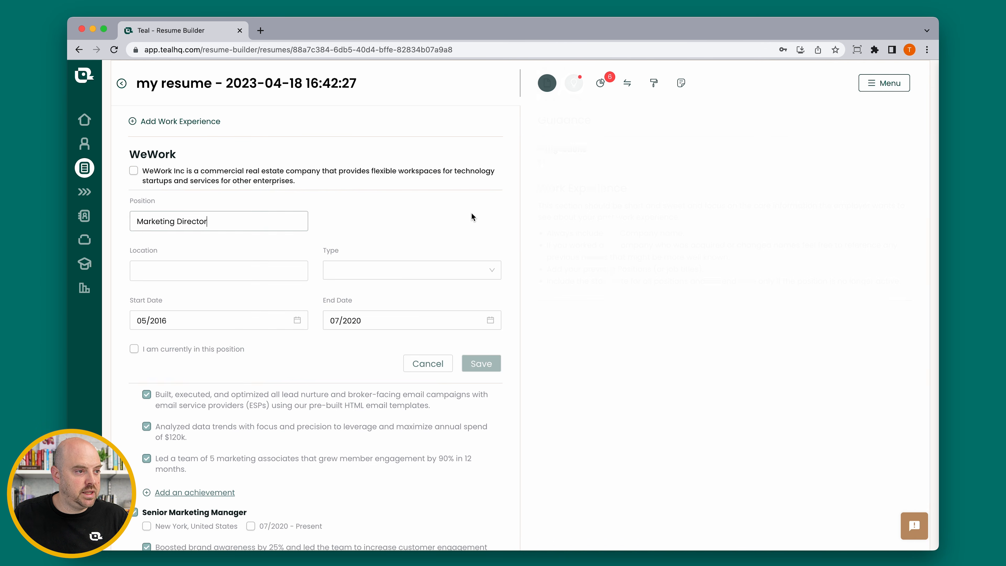
click(177, 268)
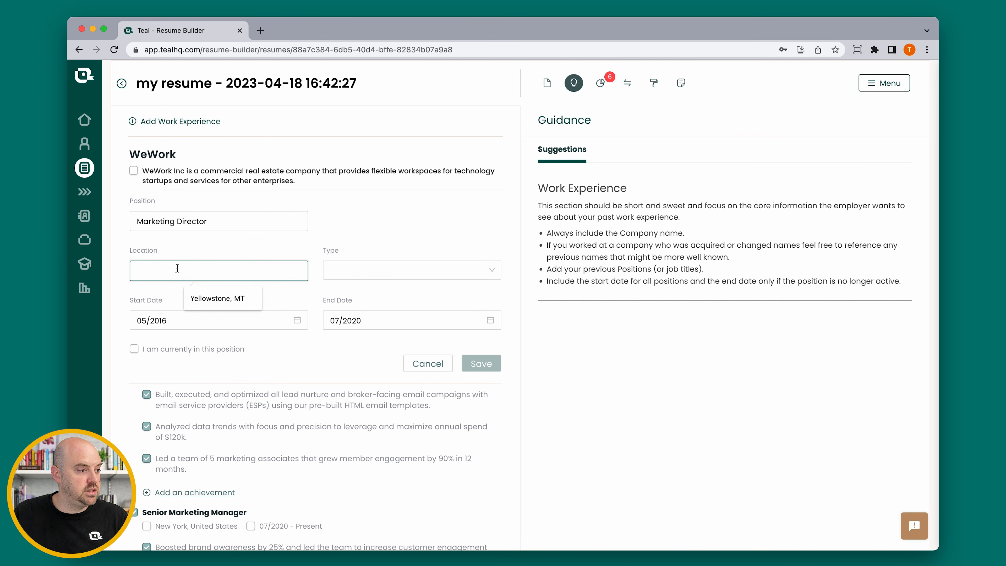
text(New York)
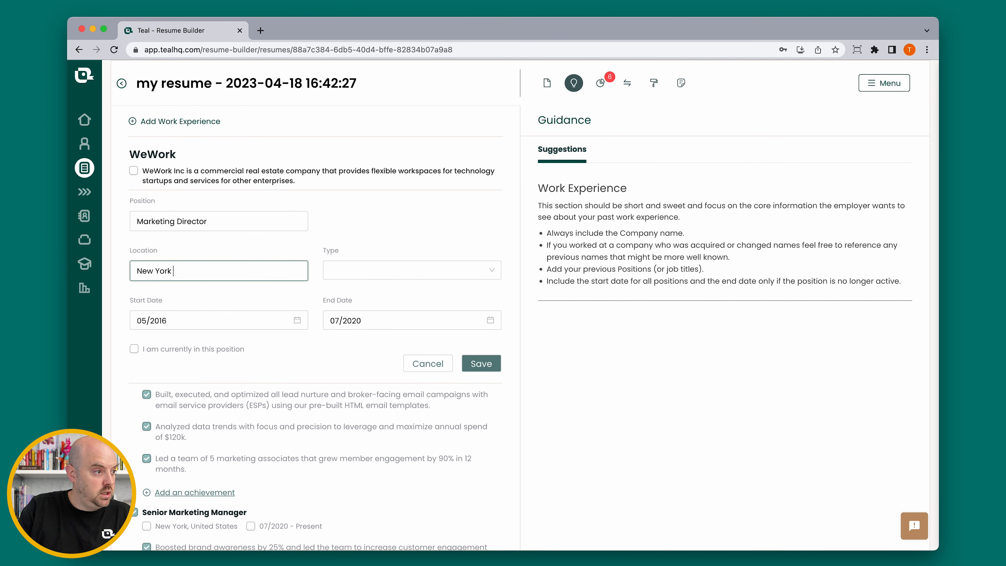
key(BackSpace)
text(, NY)
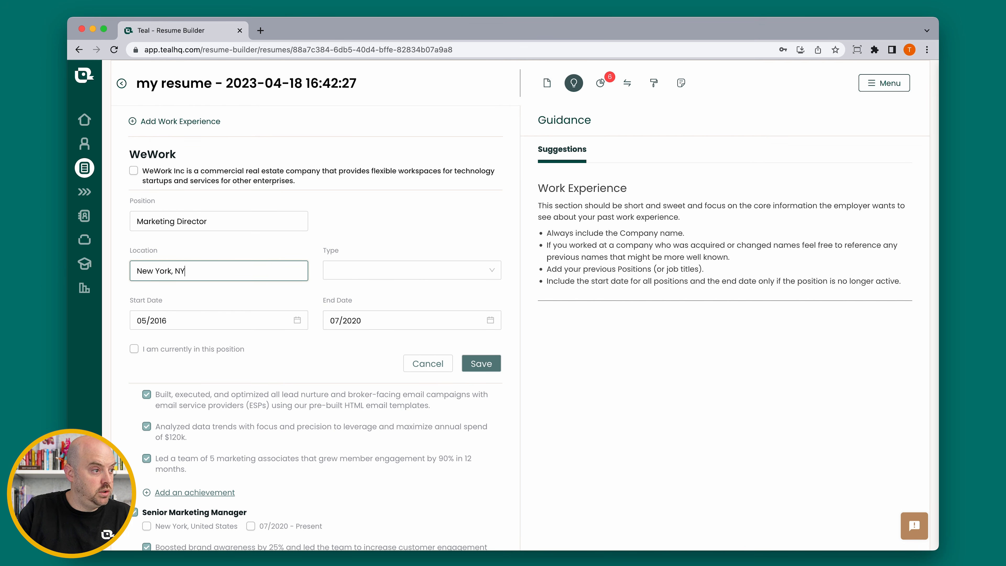
click(378, 270)
click(368, 288)
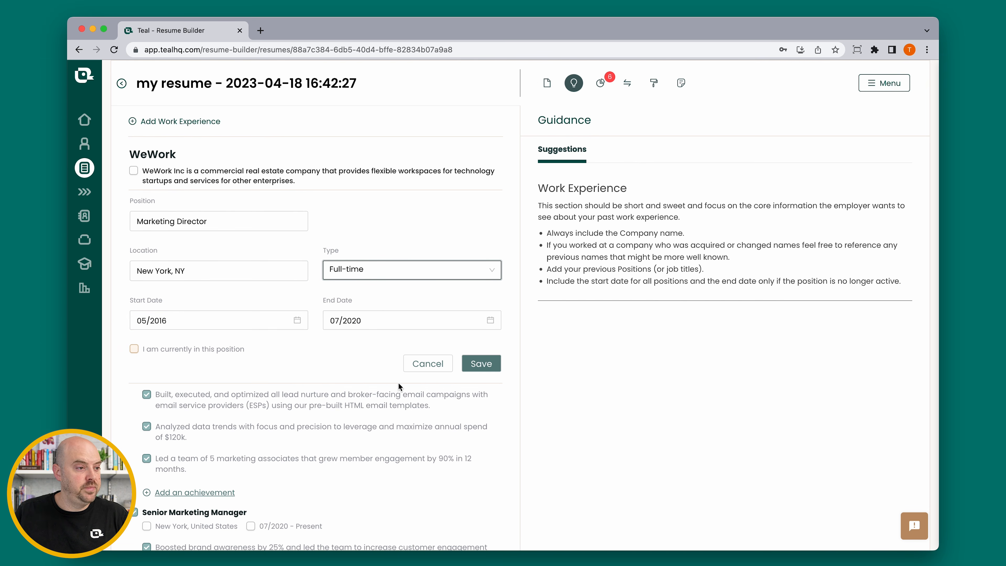
click(481, 363)
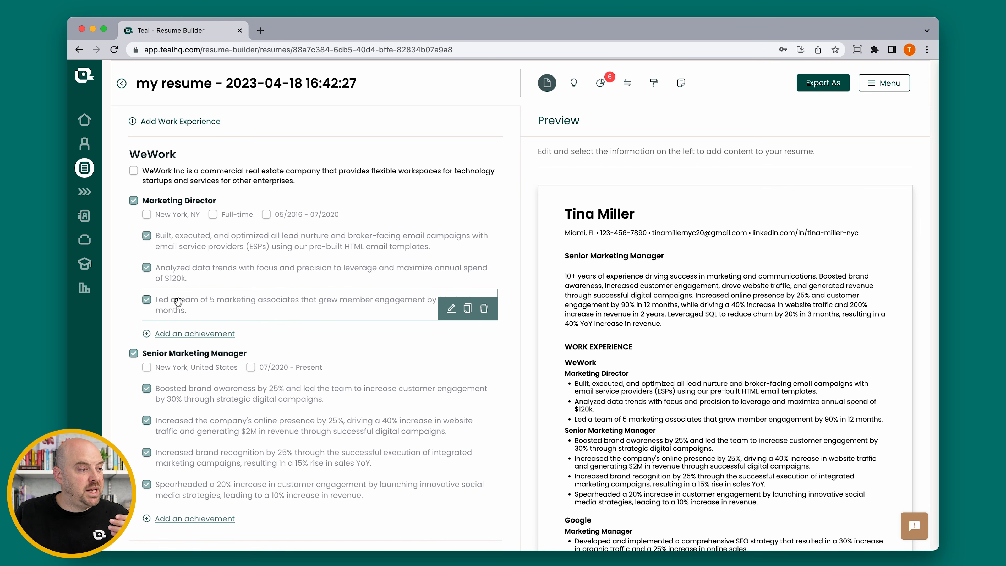
Move the "Led a team of 5 marketing associates" achievement to the top of the Marketing Director achievements
drag(178, 302, 177, 243)
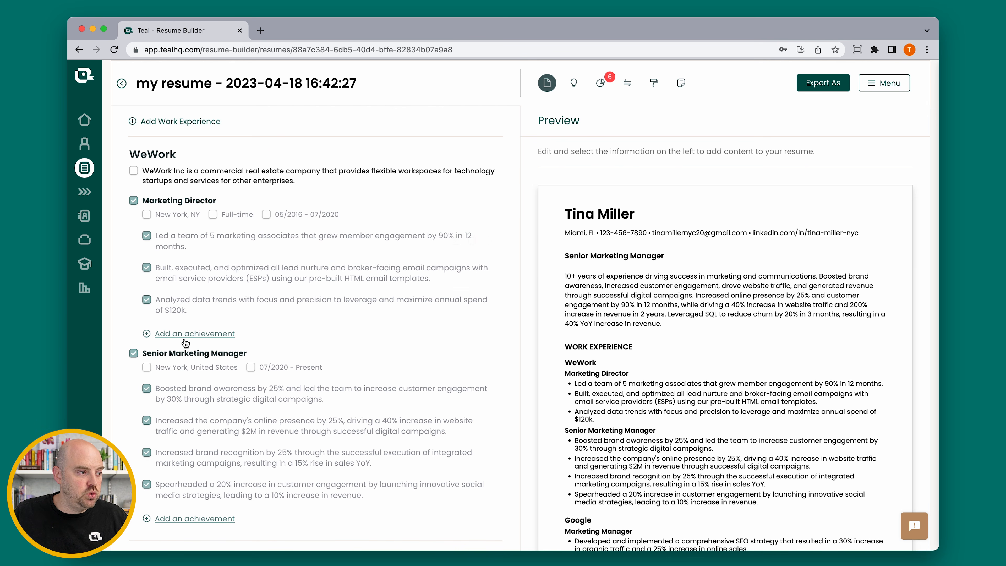
Start a new Marketing Director achievement with the guidance Assistant, choosing "Grew" and "revenue" for what was done
click(195, 334)
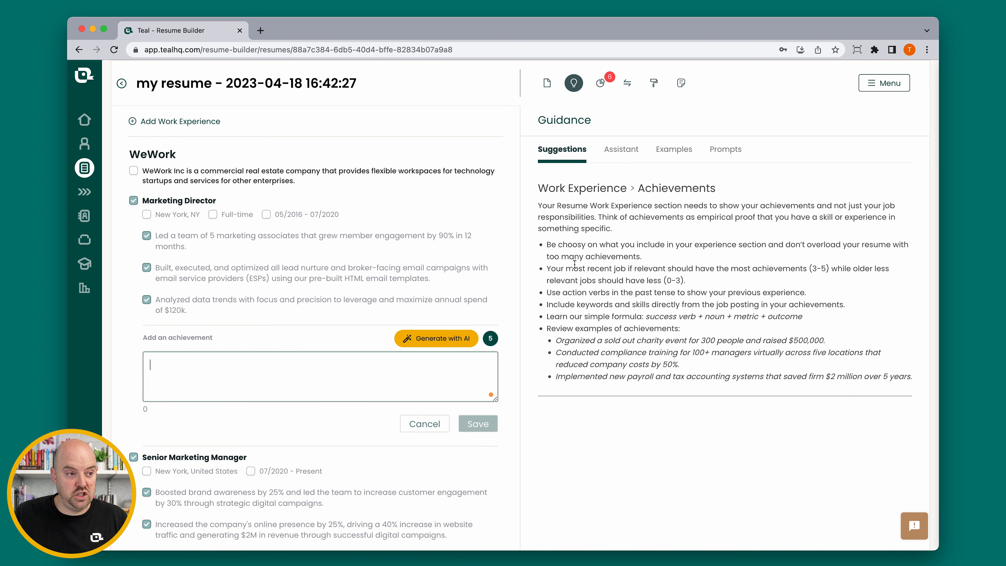
click(620, 152)
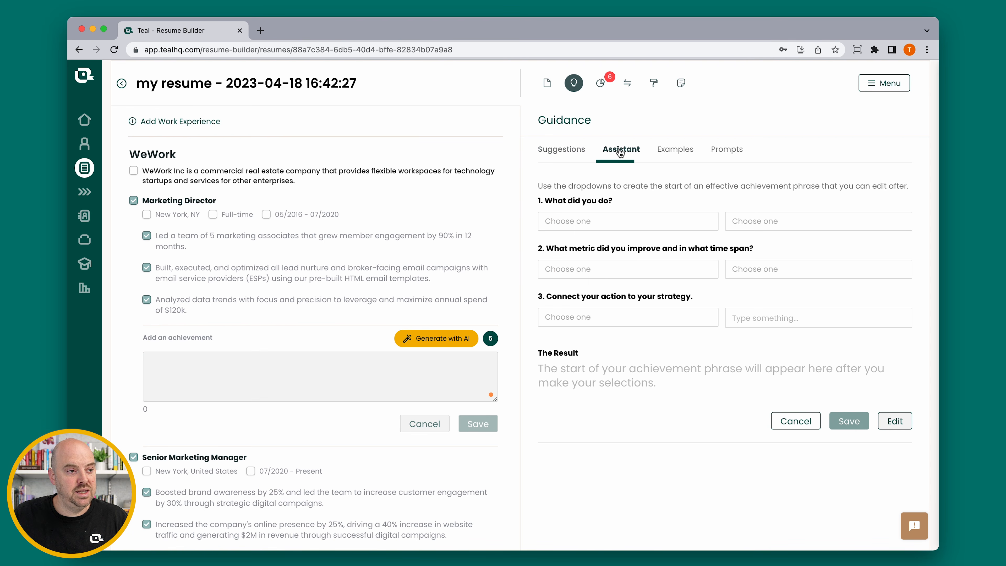
click(612, 220)
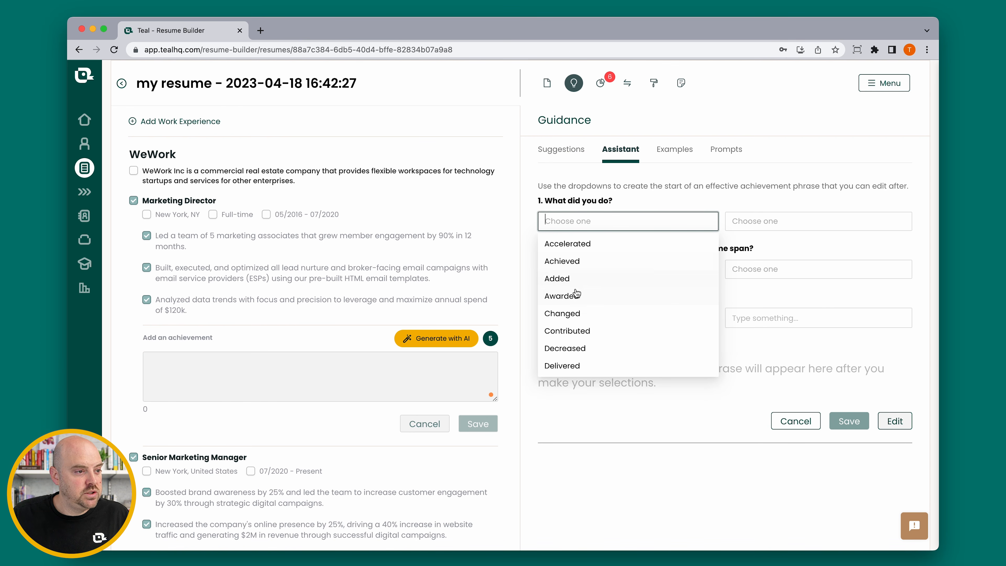
text(gre)
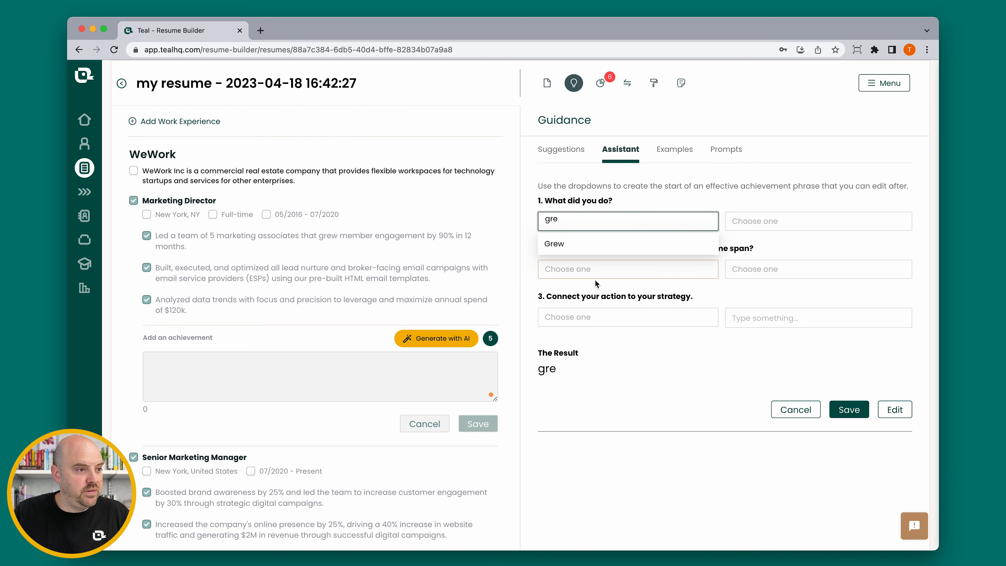
click(598, 247)
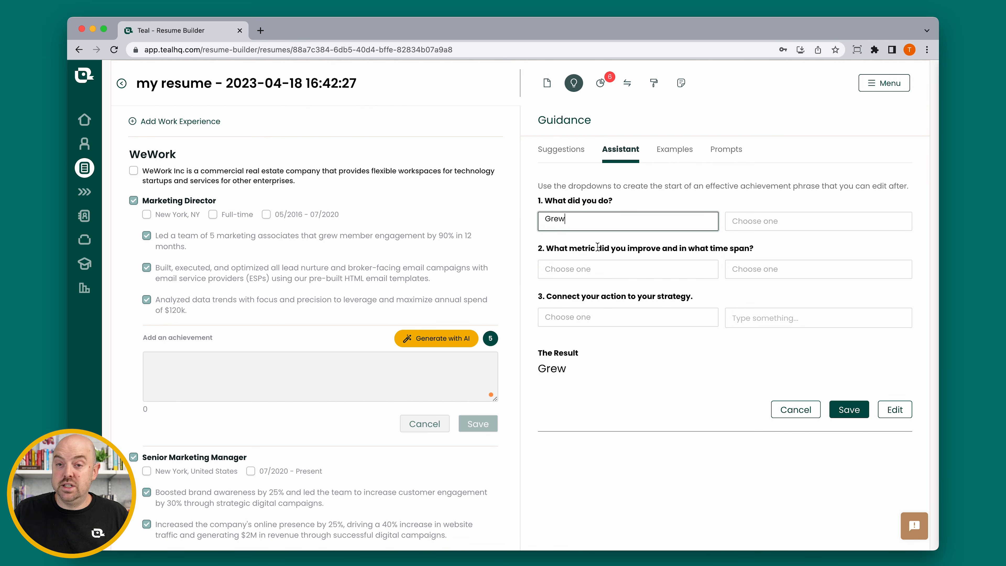
click(754, 222)
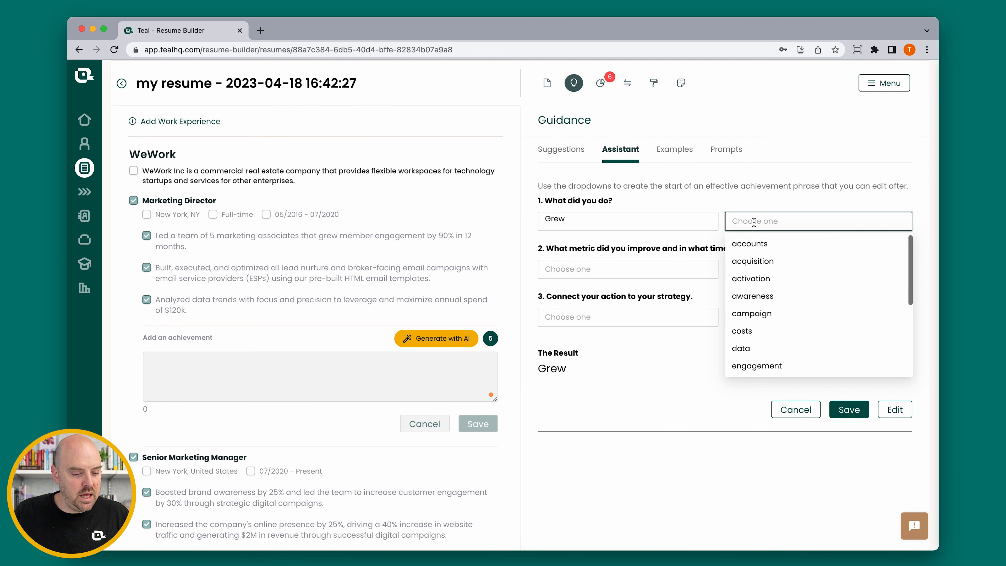
text(rev)
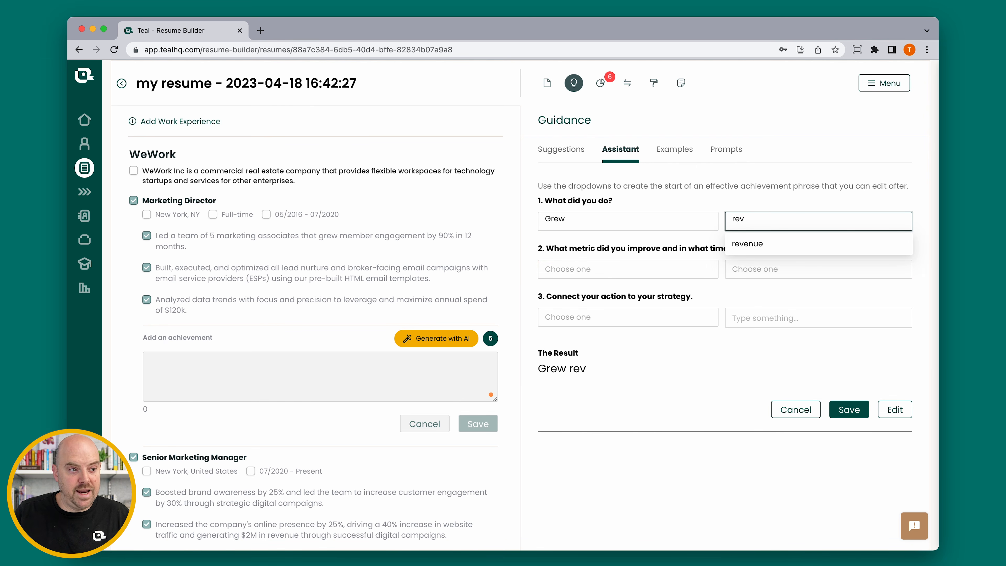
click(781, 240)
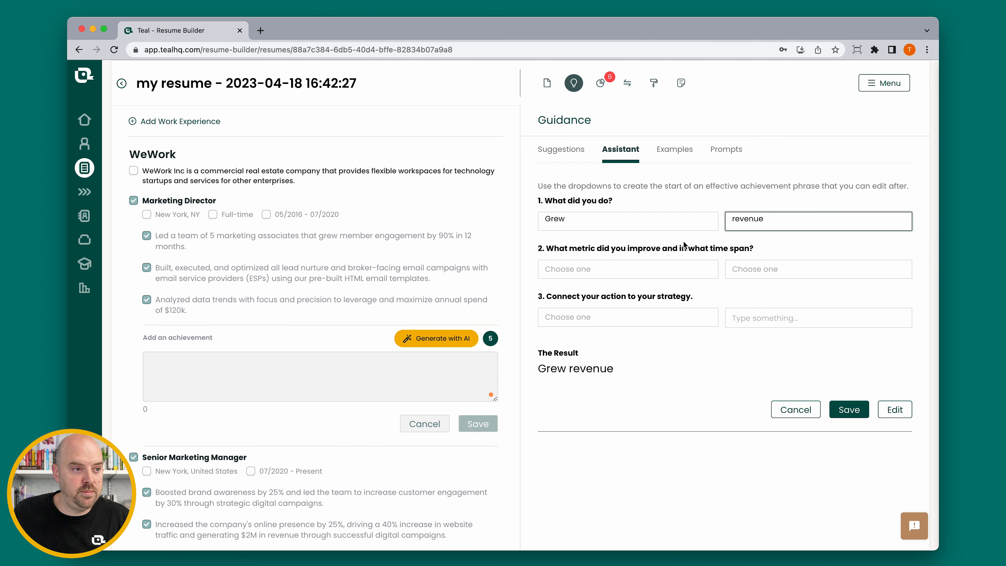
Set the achievement's metric to "by 200%" and its time span to "in 2 months" in the Assistant
click(626, 270)
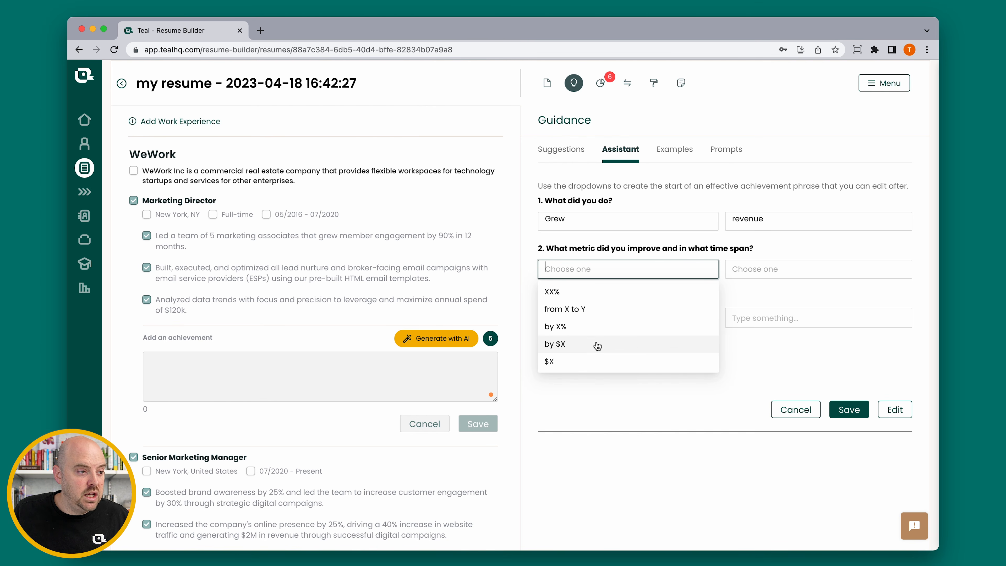
click(588, 326)
click(558, 266)
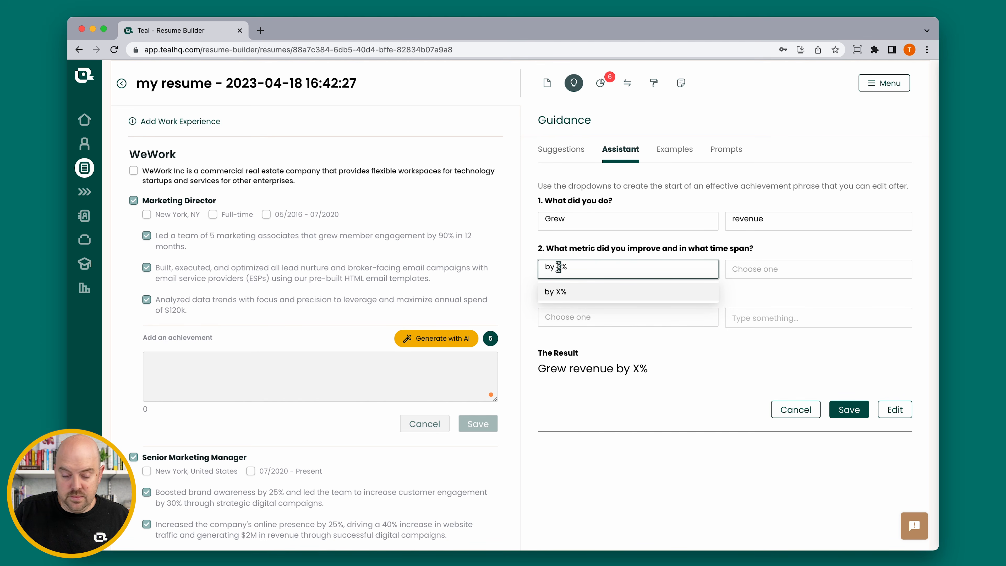
double_click(558, 267)
text(200)
click(761, 270)
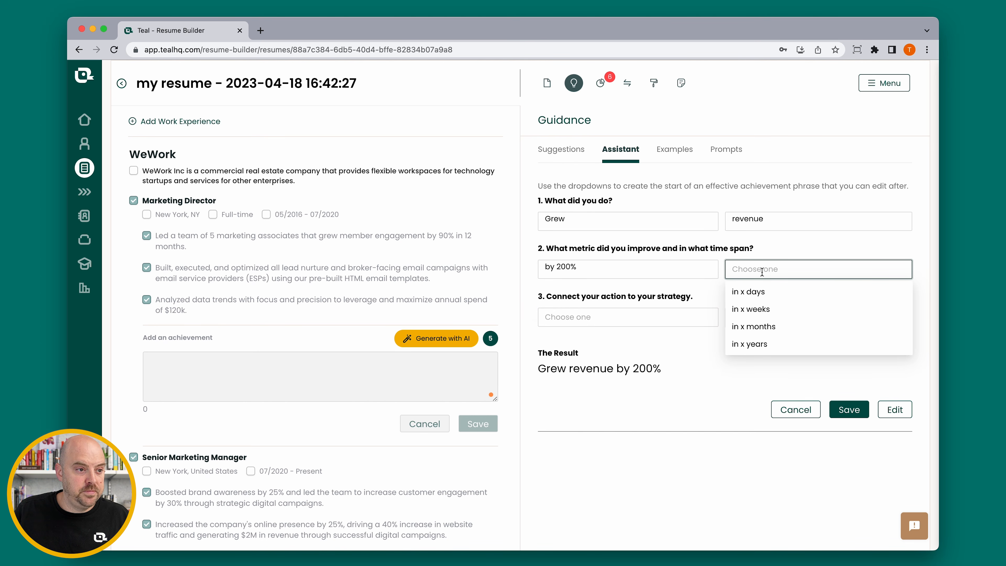
click(779, 327)
click(742, 268)
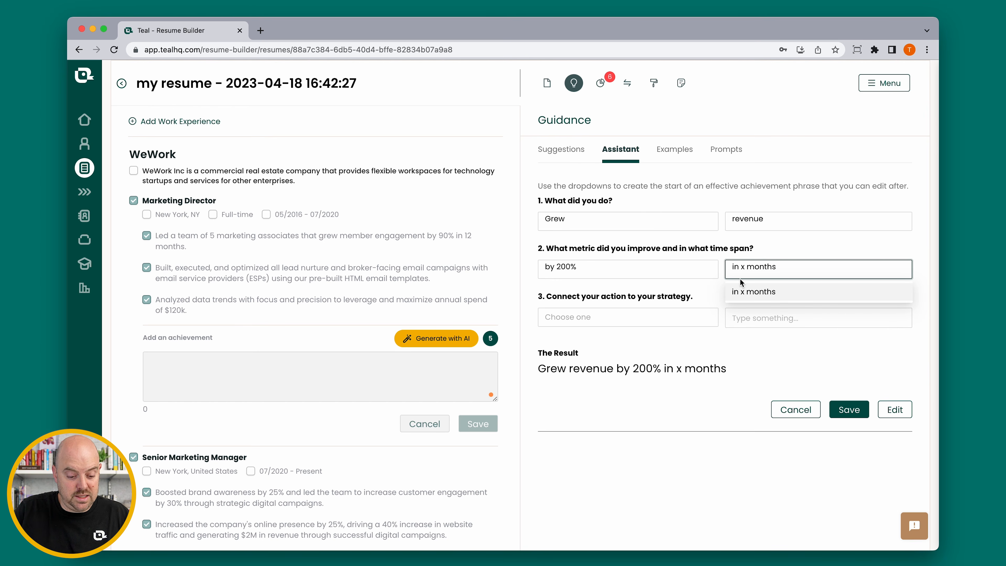
double_click(743, 267)
text(2)
Complete the achievement's strategy with "by" and "launching a conversion funnel on the website.", and save it
click(630, 317)
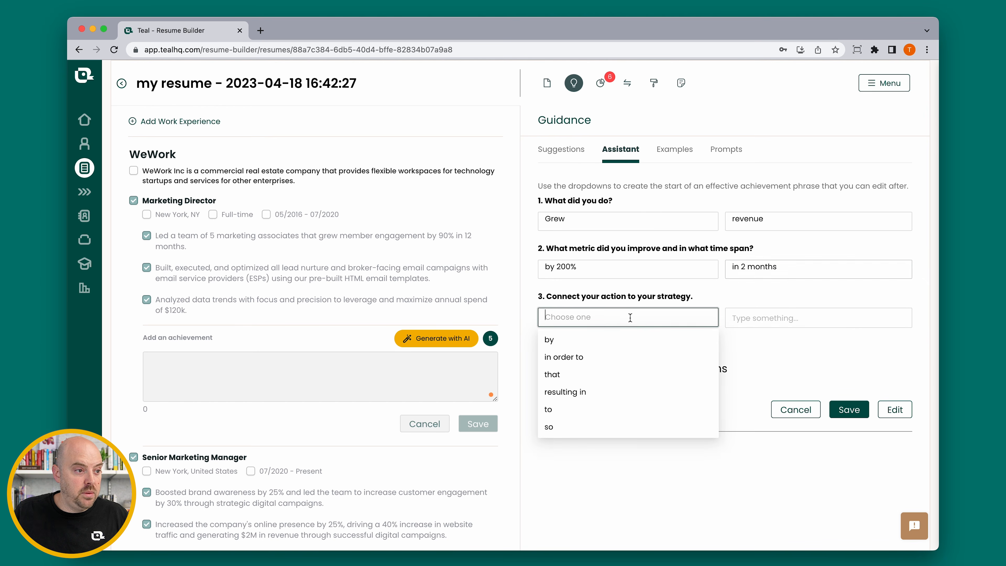
click(576, 340)
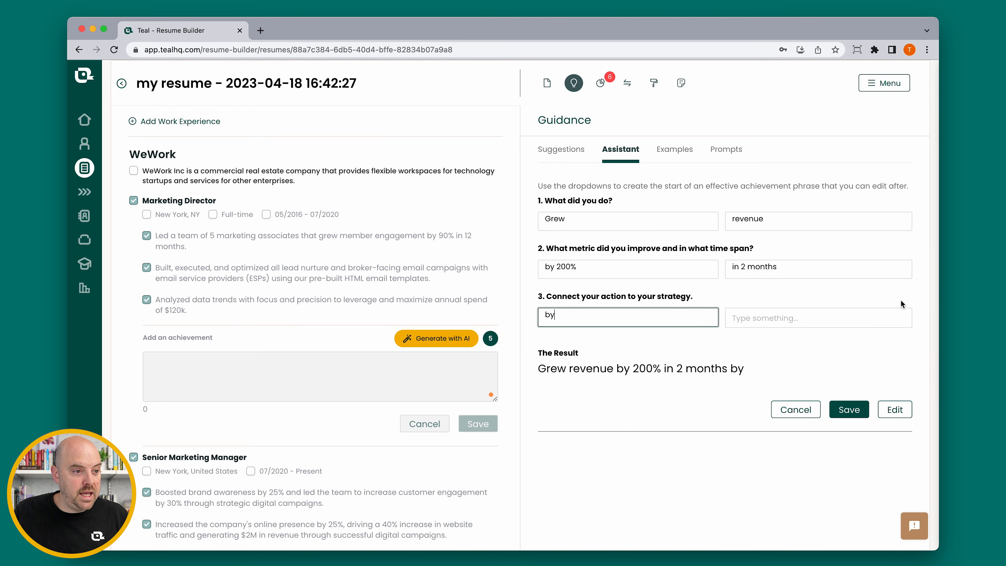
click(899, 317)
text(la)
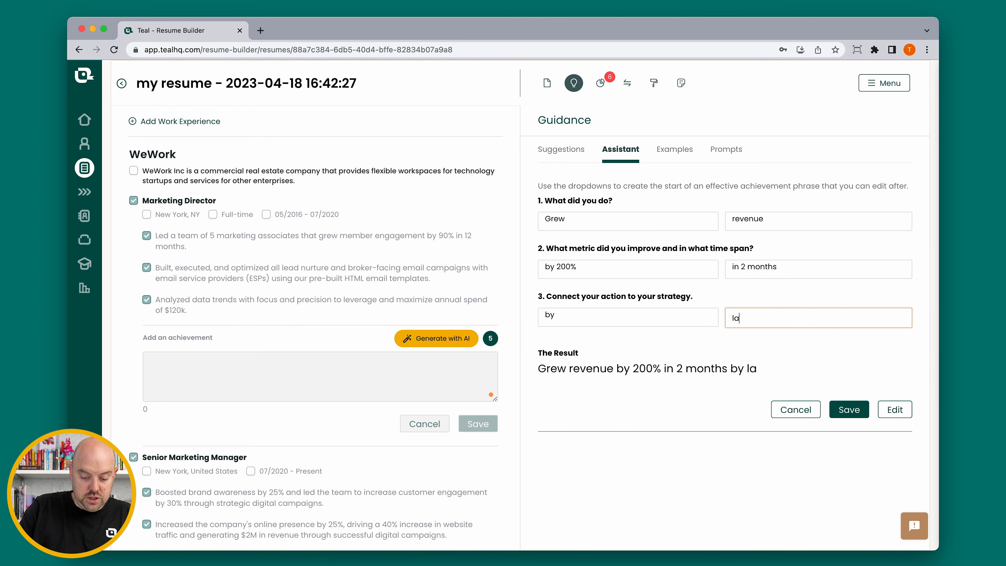
text(unching a )
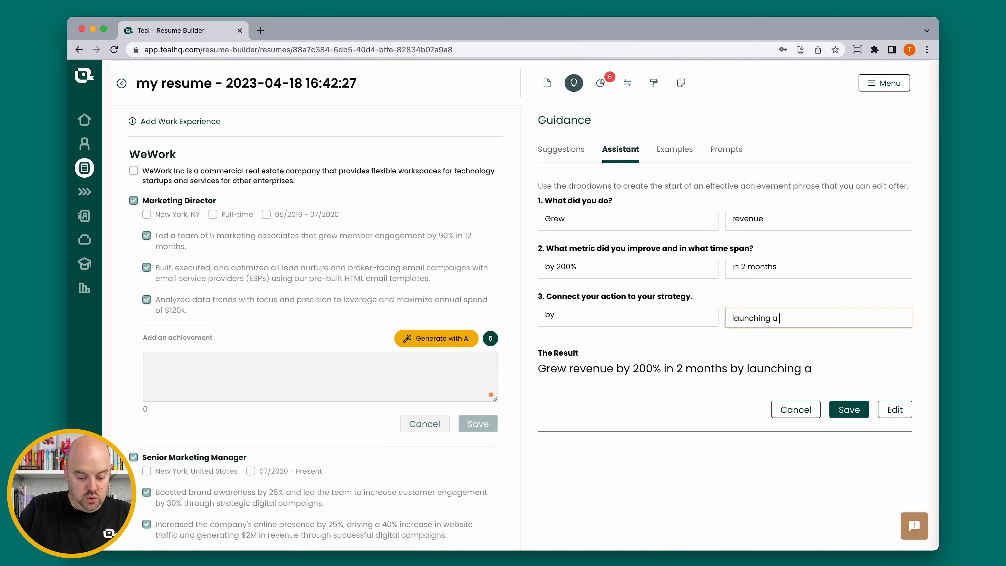
text(conver)
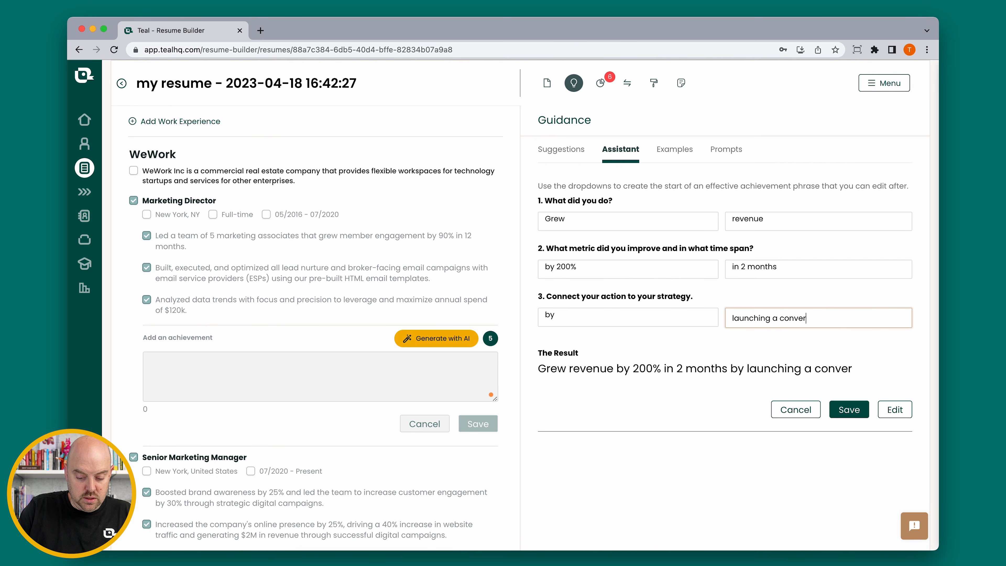
text(sion funnel ion the)
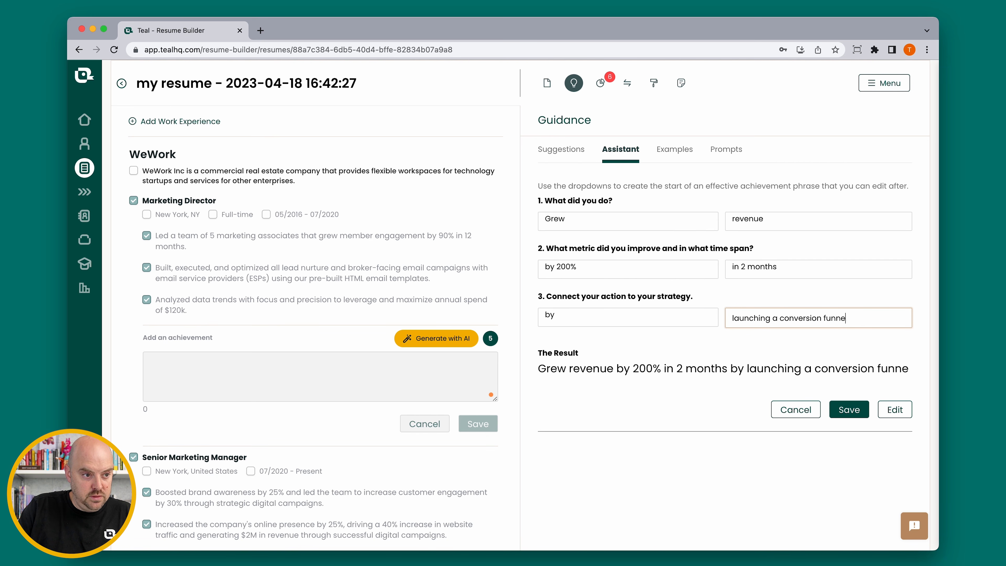
key(BackSpace)
key(BackSpace)
key(BackSpace)
key(BackSpace)
key(BackSpace)
key(BackSpace)
key(BackSpace)
key(BackSpace)
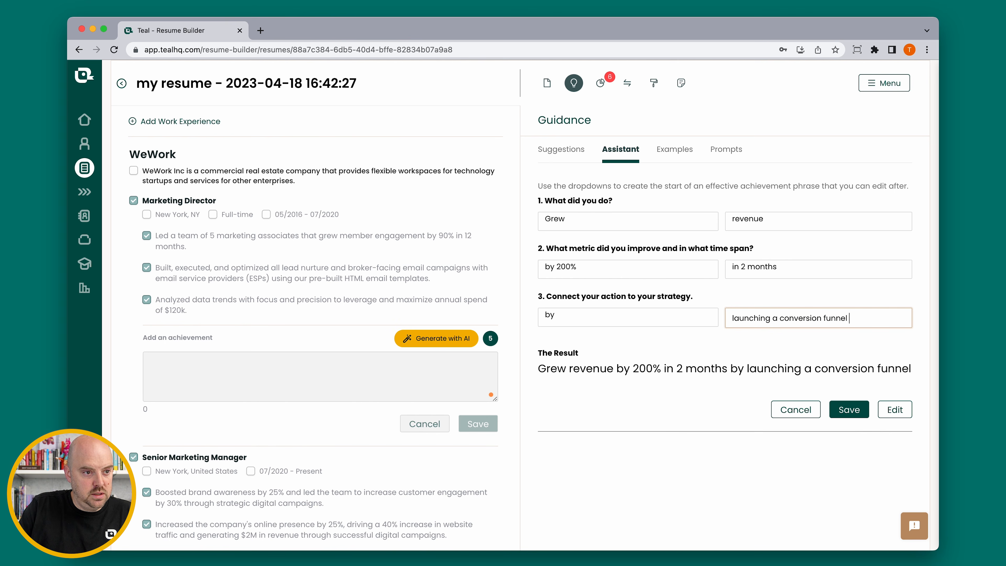
text(on the website)
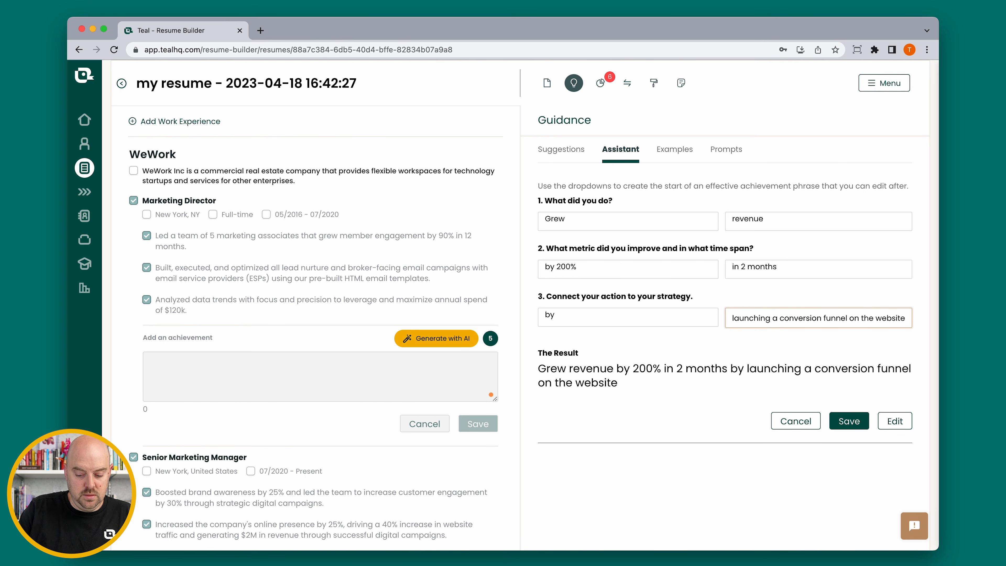
text(.)
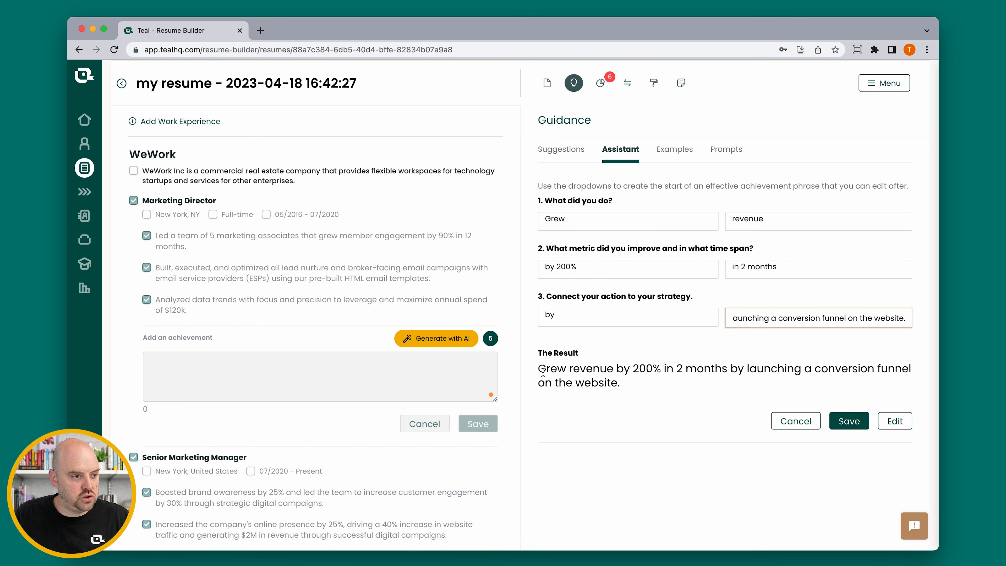
click(849, 420)
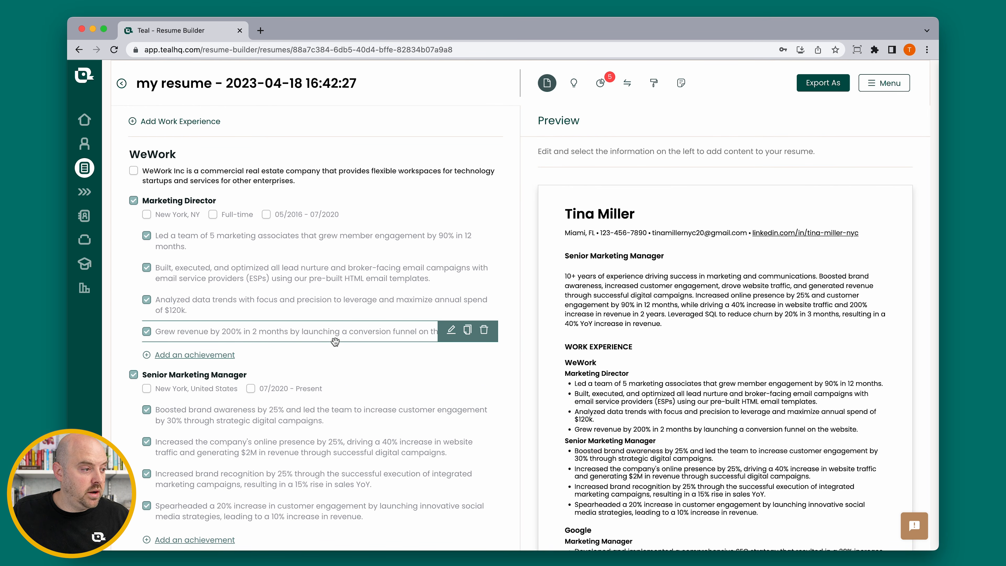
Open another new achievement for Marketing Director and review the guidance Assistant, Examples and Prompts for writing it
click(194, 354)
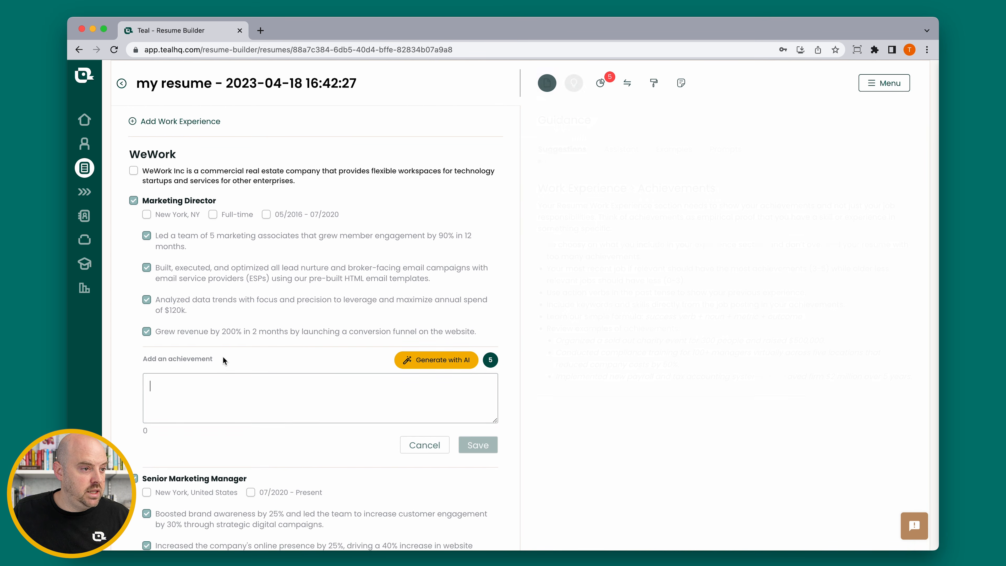
click(627, 150)
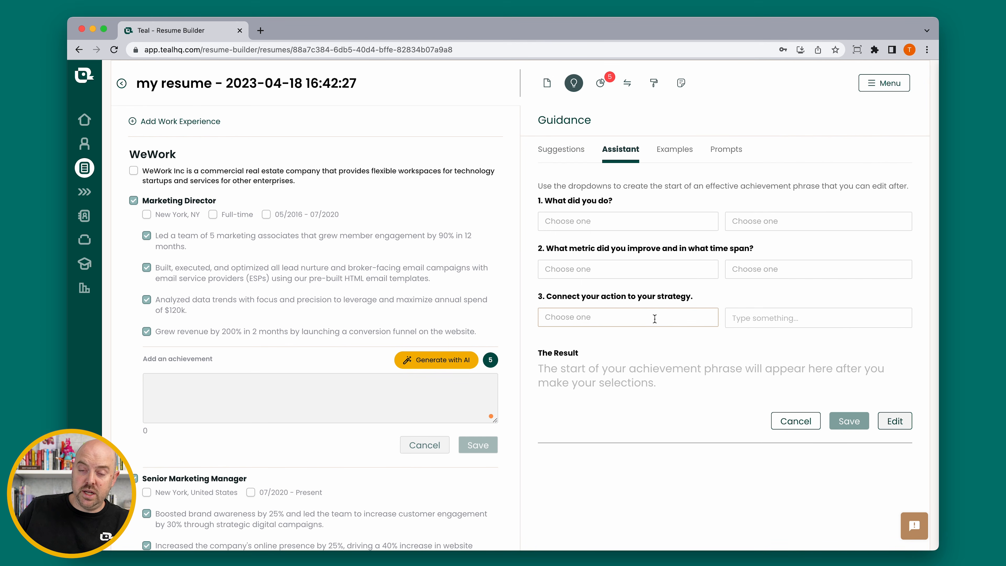
click(680, 153)
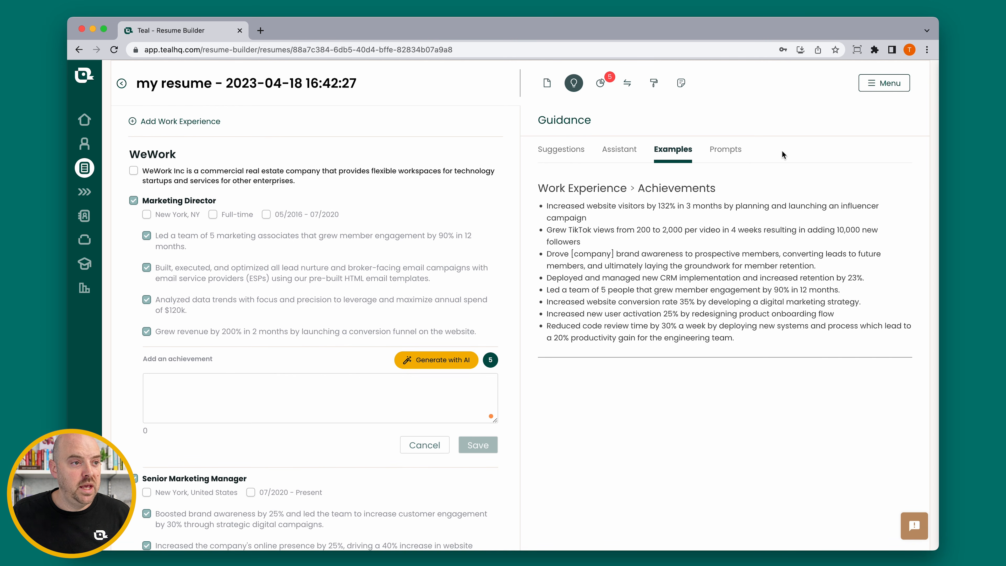
click(736, 149)
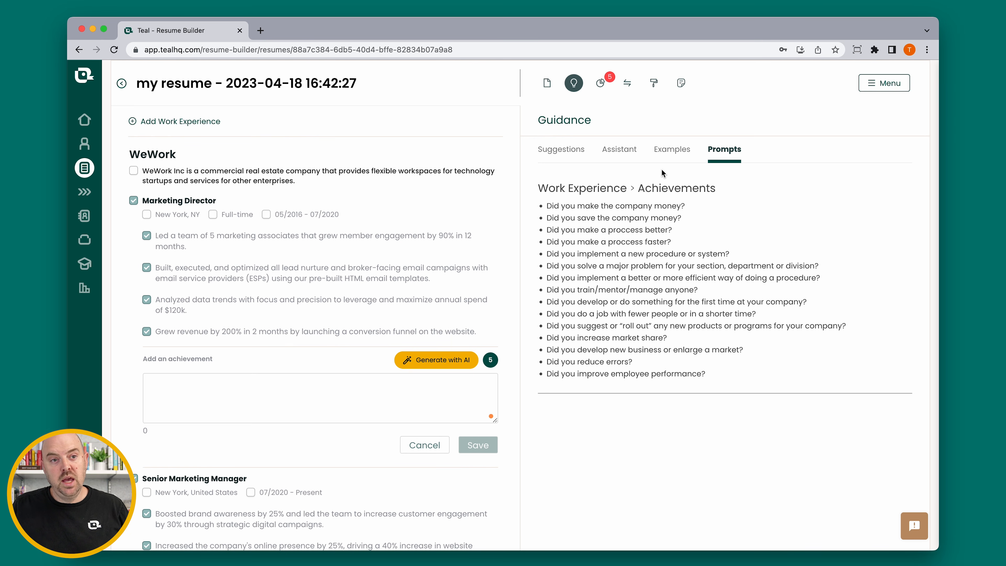
click(338, 390)
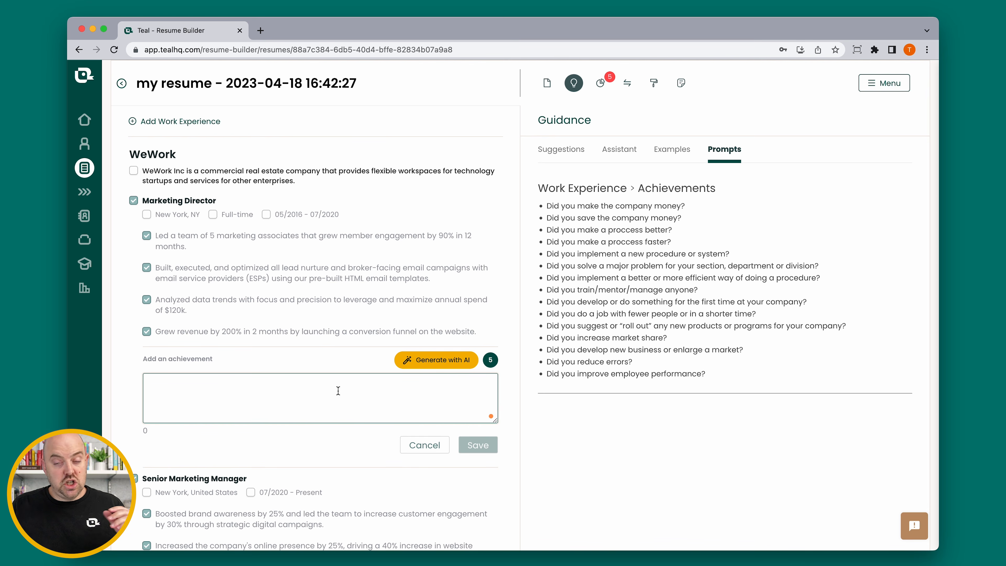
mouse_move(213, 221)
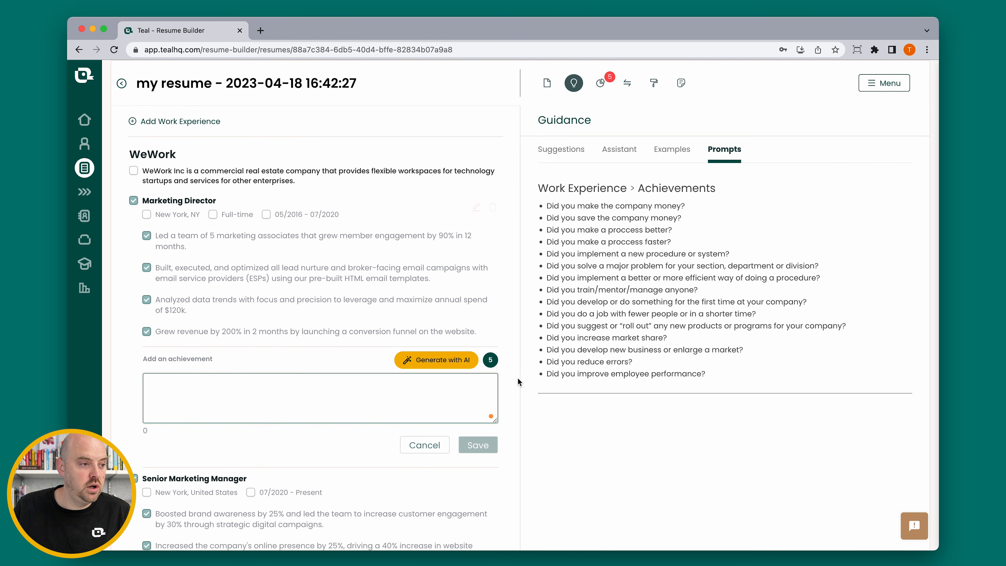
Generate the new Marketing Director achievement with AI and save it, checking its edit form without making changes
click(457, 362)
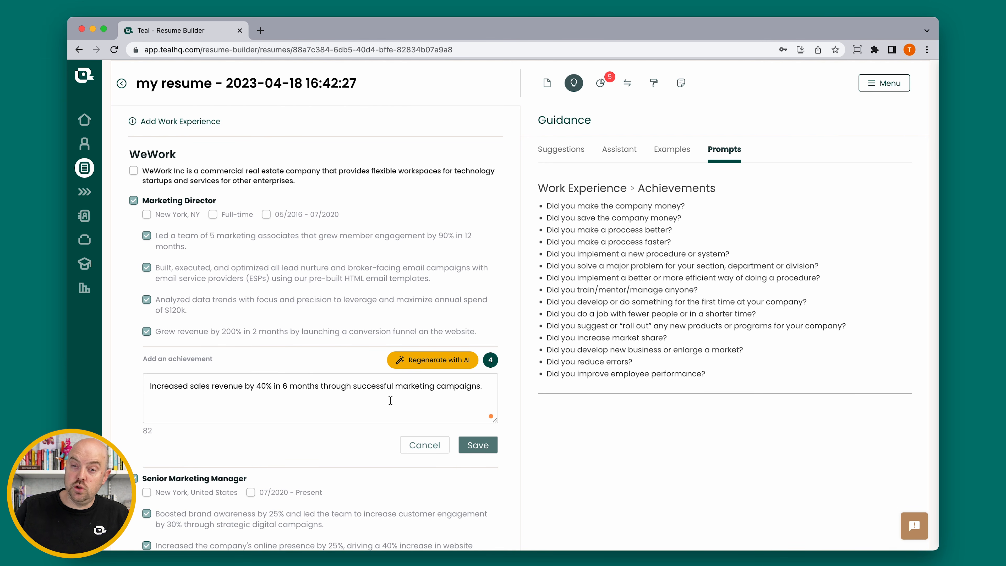
click(478, 444)
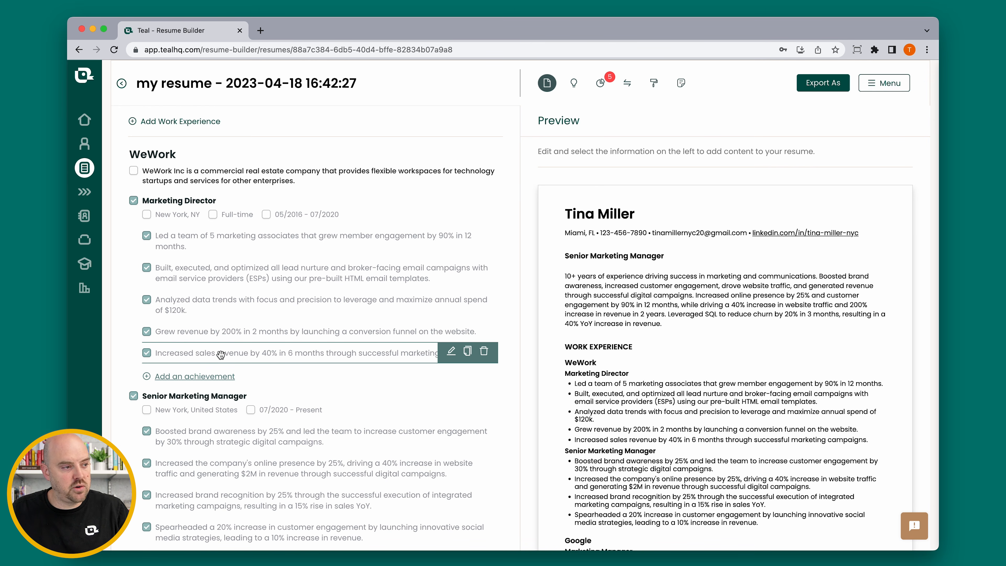
click(451, 351)
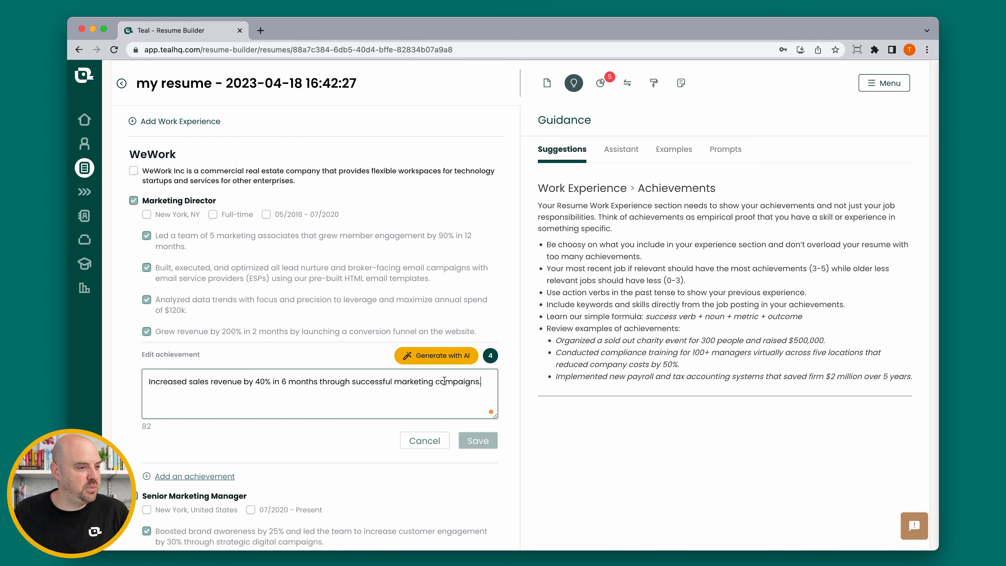
click(424, 440)
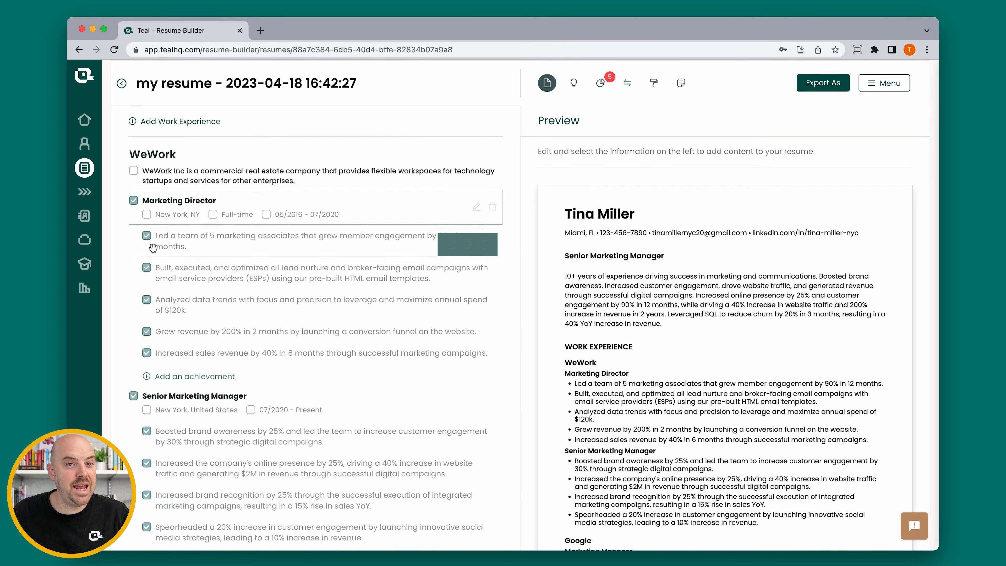
Reorder work experience: move the 40% sales revenue achievement to third under Marketing Director, Senior Marketing Manager above Marketing Director, and Google above WeWork
drag(204, 347, 203, 293)
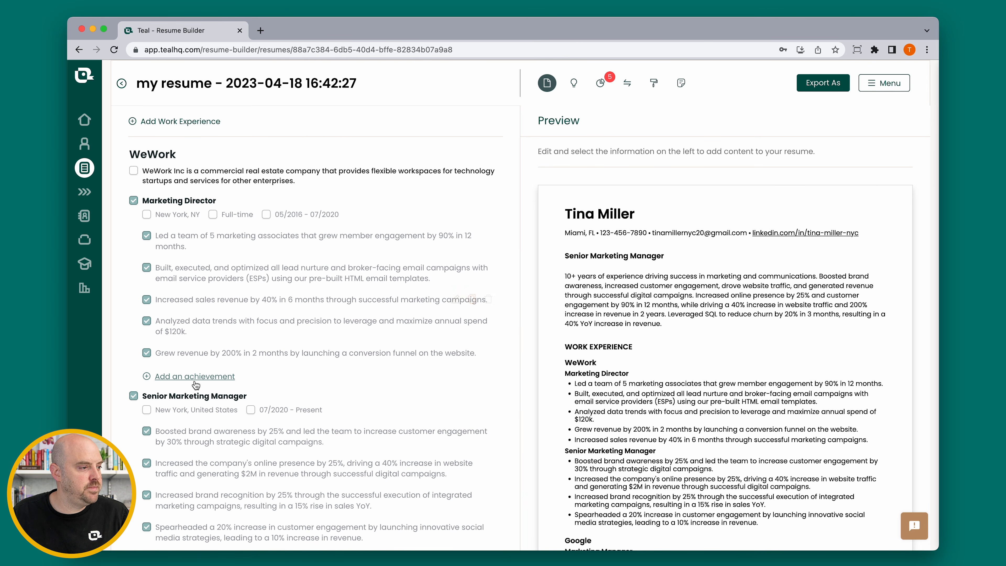
drag(194, 395, 195, 200)
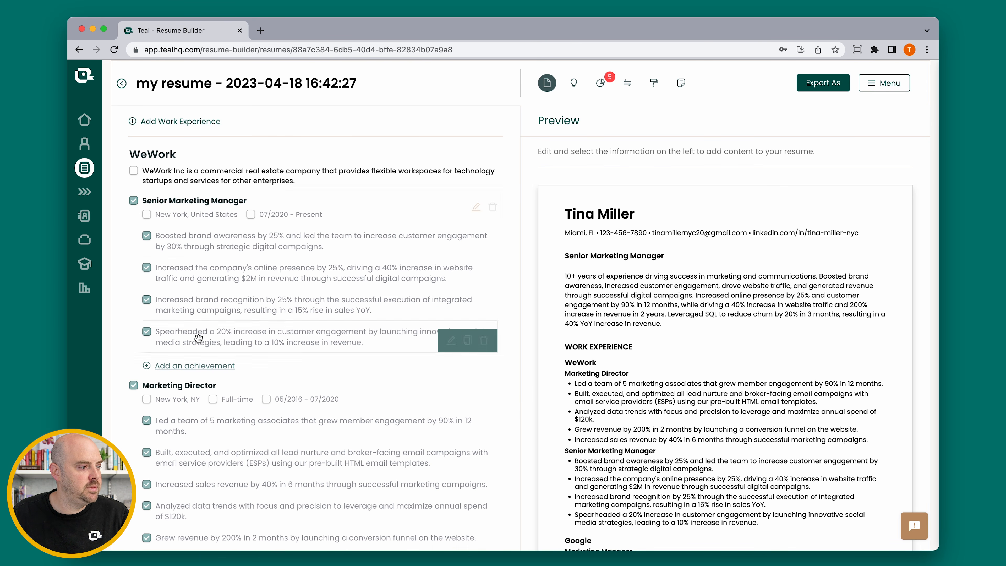
scroll(202, 342, down, 3)
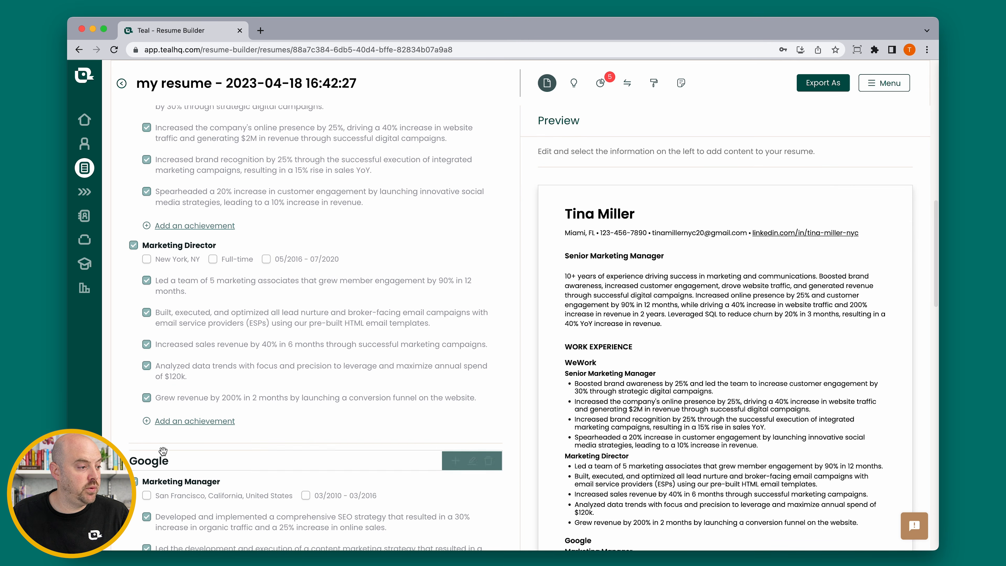
drag(168, 456, 184, 213)
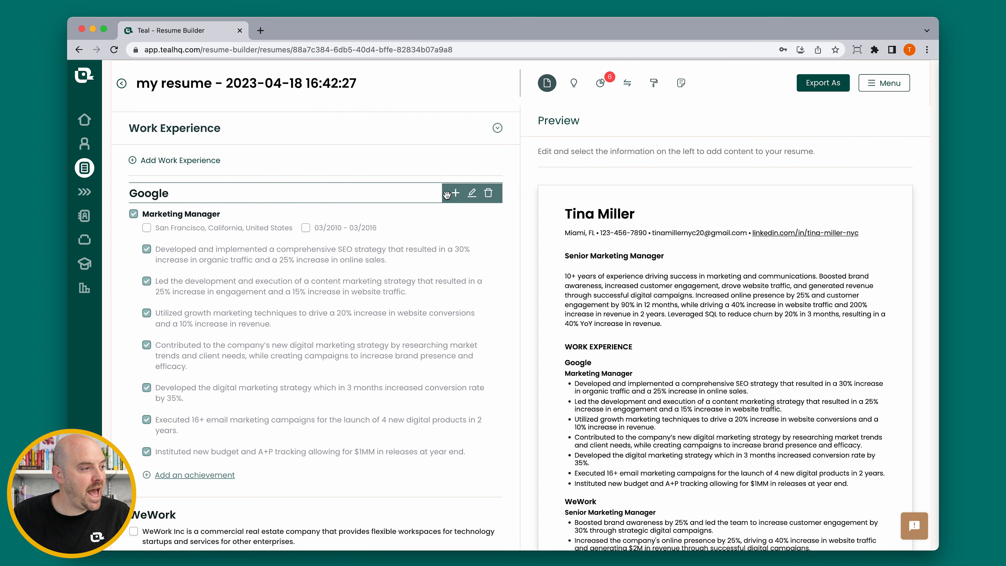
Add a work experience with company name "New Company" and position "New Position", and save it
click(187, 164)
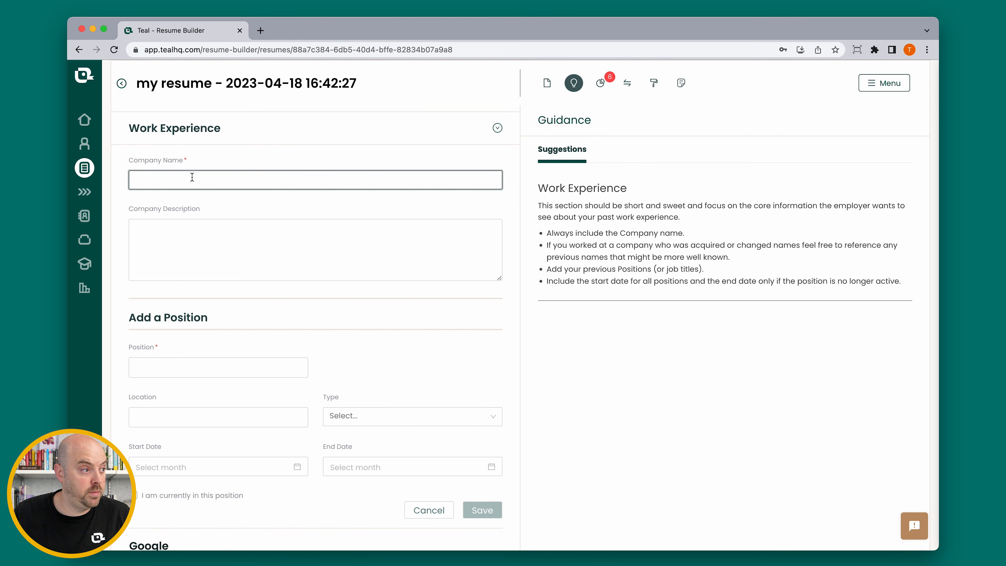
text(New Co)
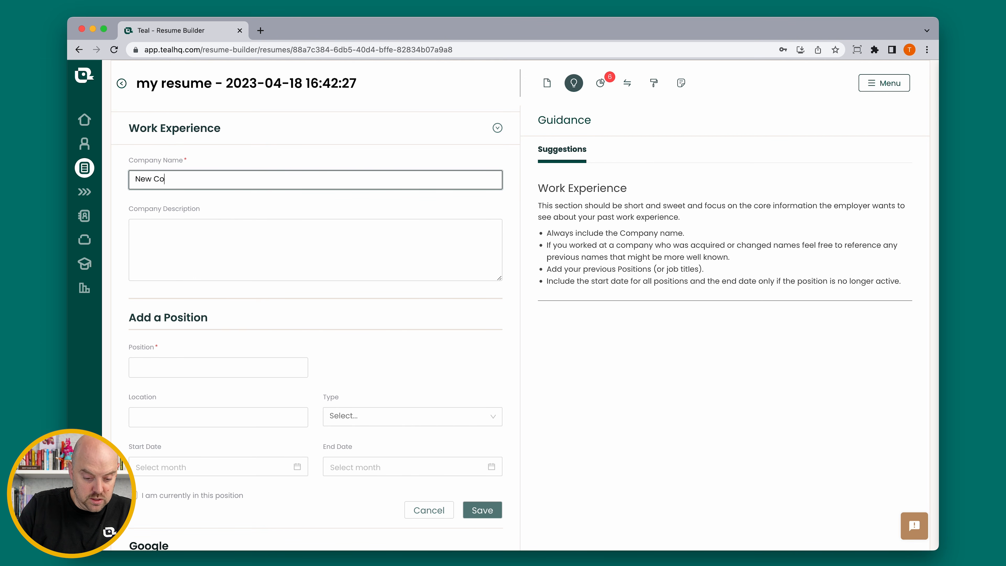
text(mpany)
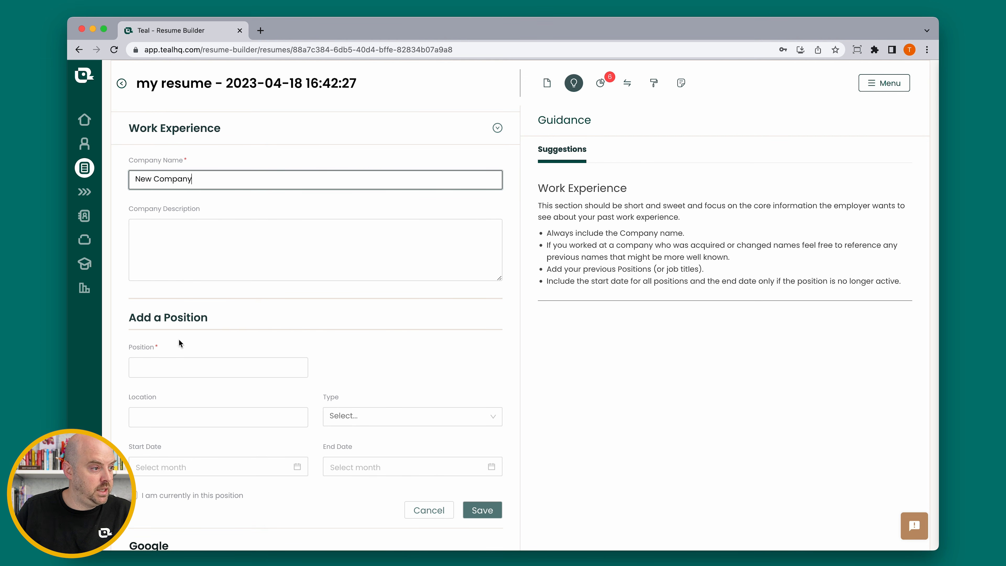
click(182, 367)
text(New position)
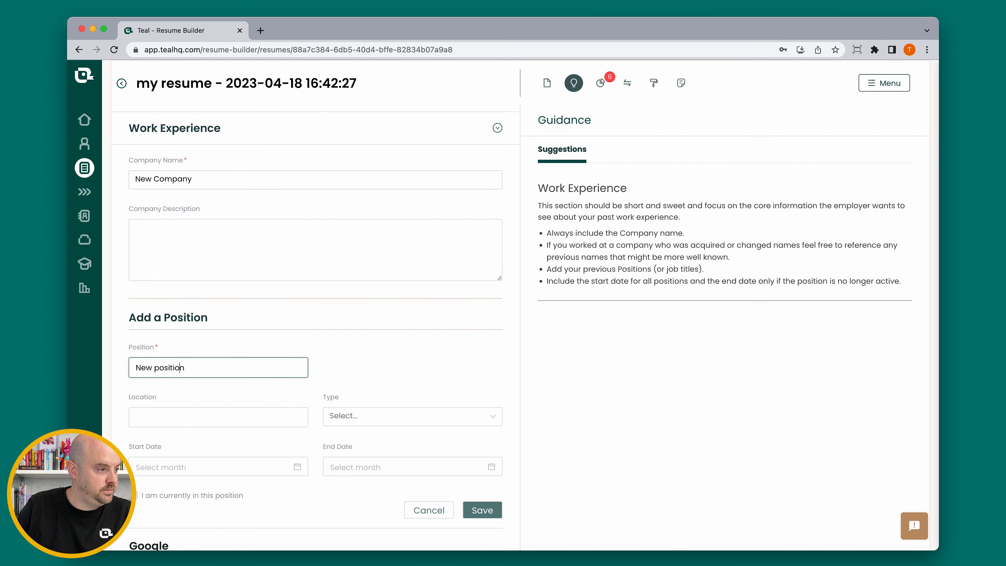
key(BackSpace)
text(P)
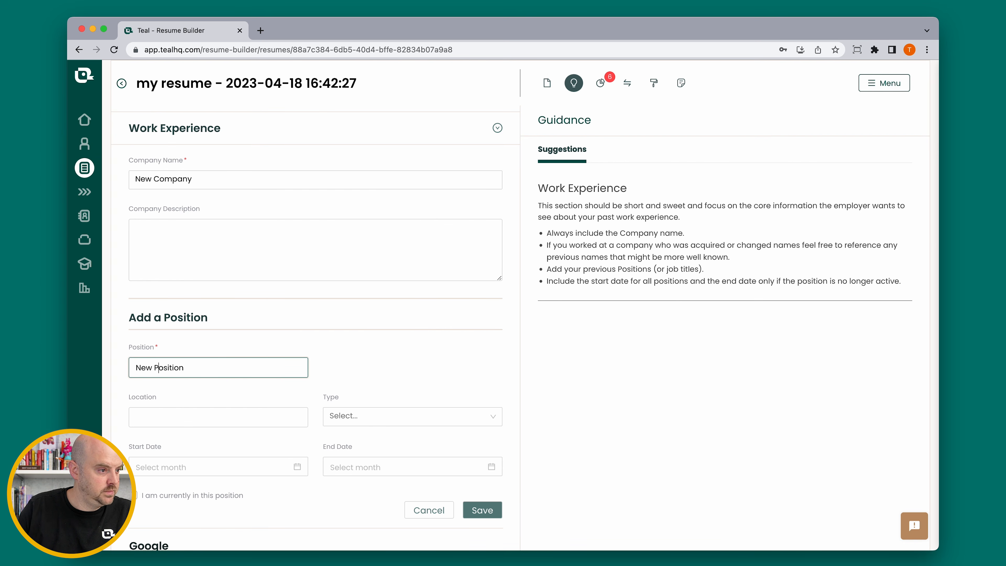
scroll(226, 374, down, 1)
click(482, 492)
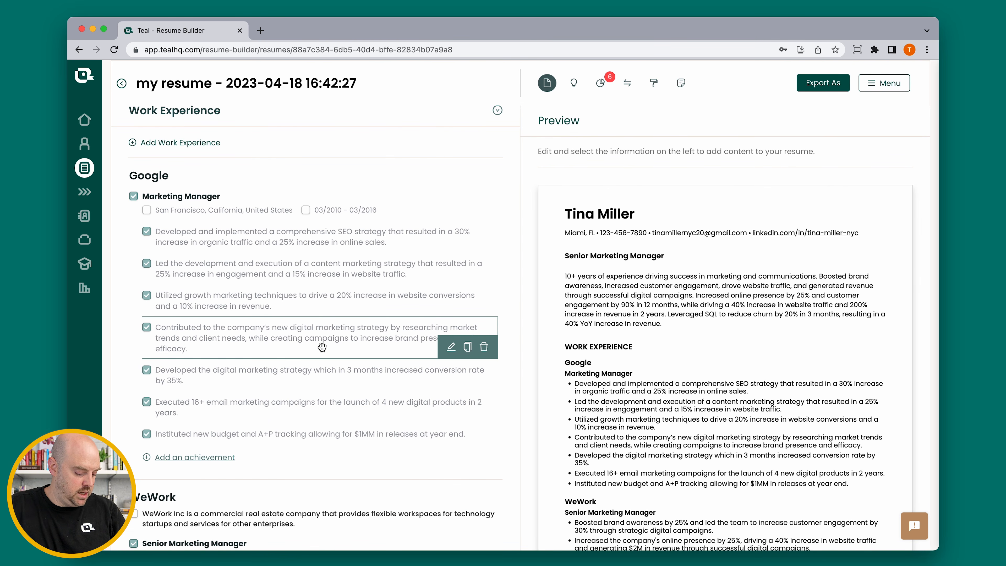
Add an AI-generated achievement to New Position at New Company and save it
scroll(262, 330, down, 15)
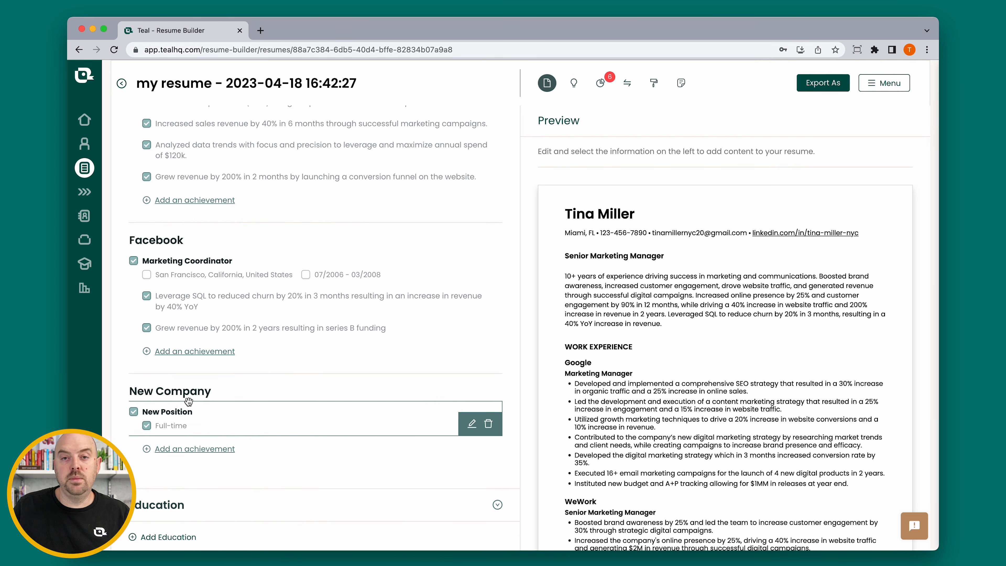
click(177, 449)
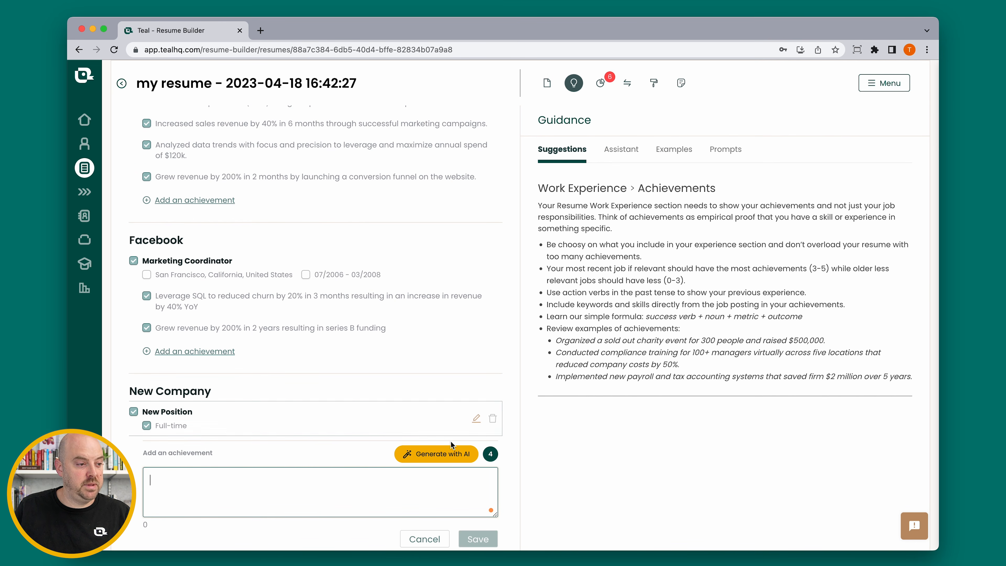
click(449, 454)
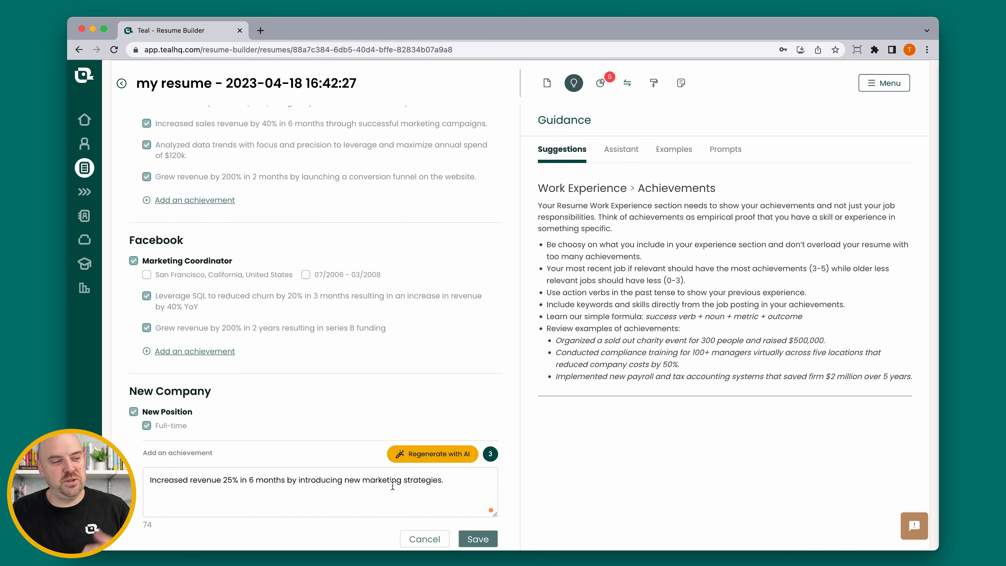
scroll(468, 456, down, 2)
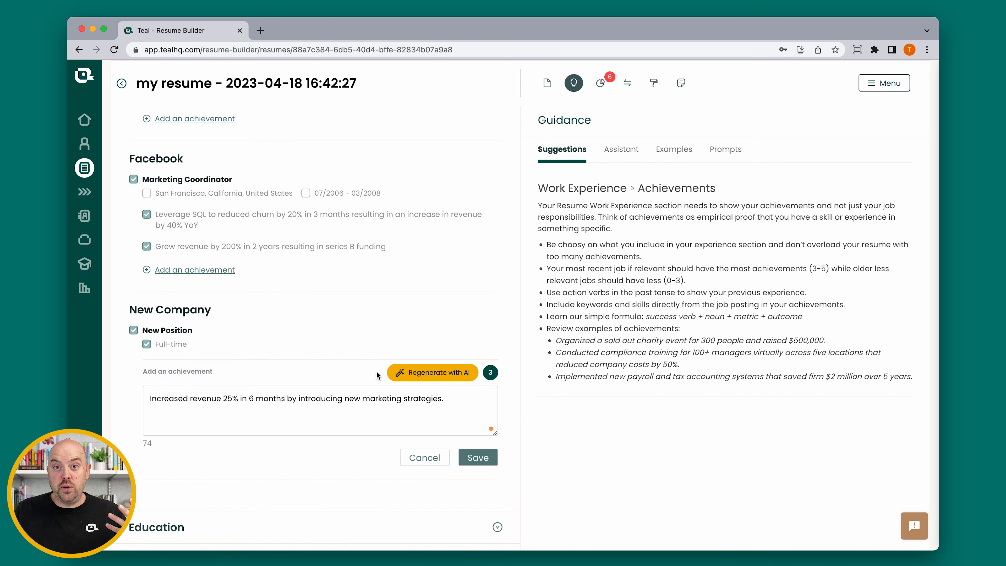
click(468, 457)
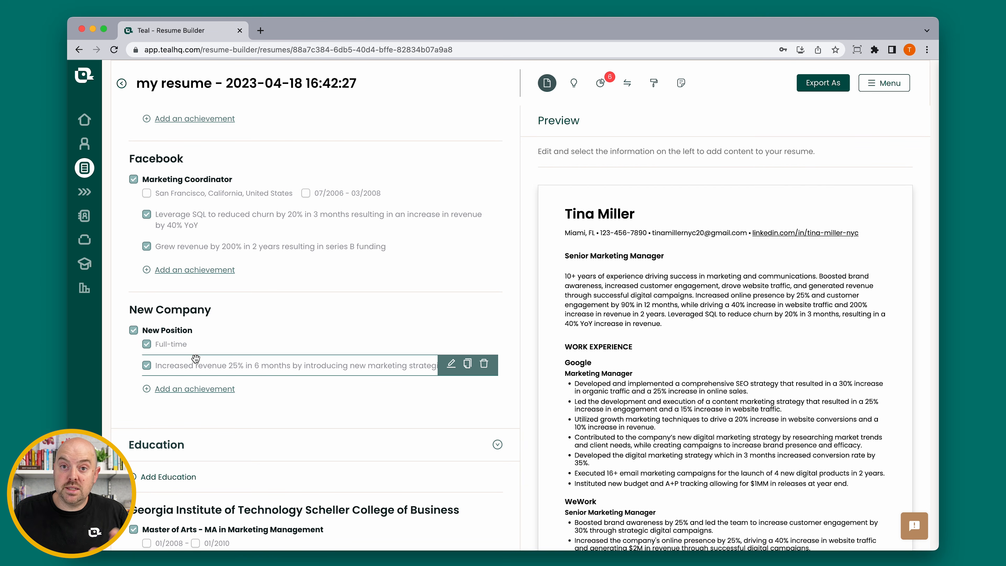
Review the Education section and the fields of a blank education entry, and close the entry without saving
scroll(204, 359, down, 5)
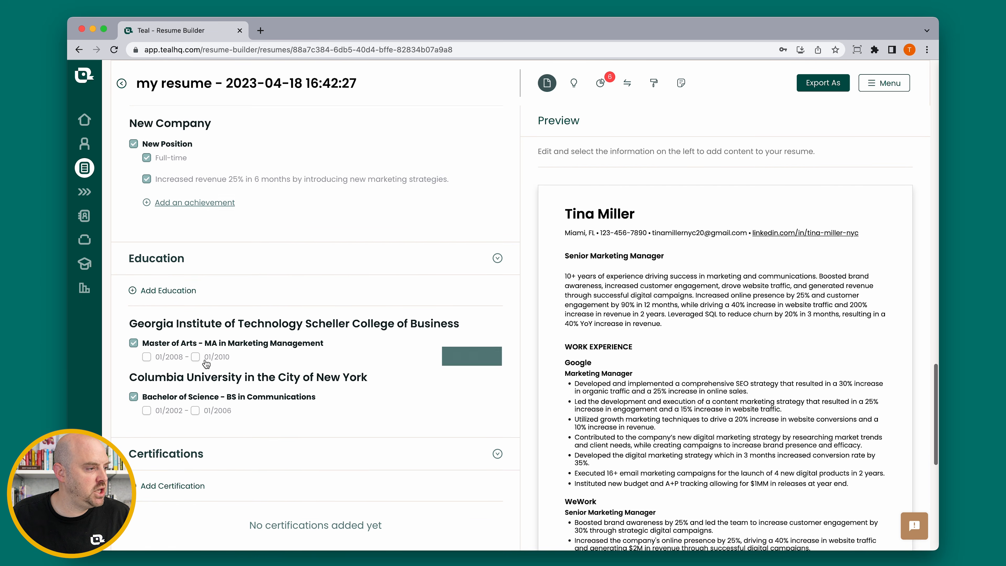
scroll(205, 363, down, 1)
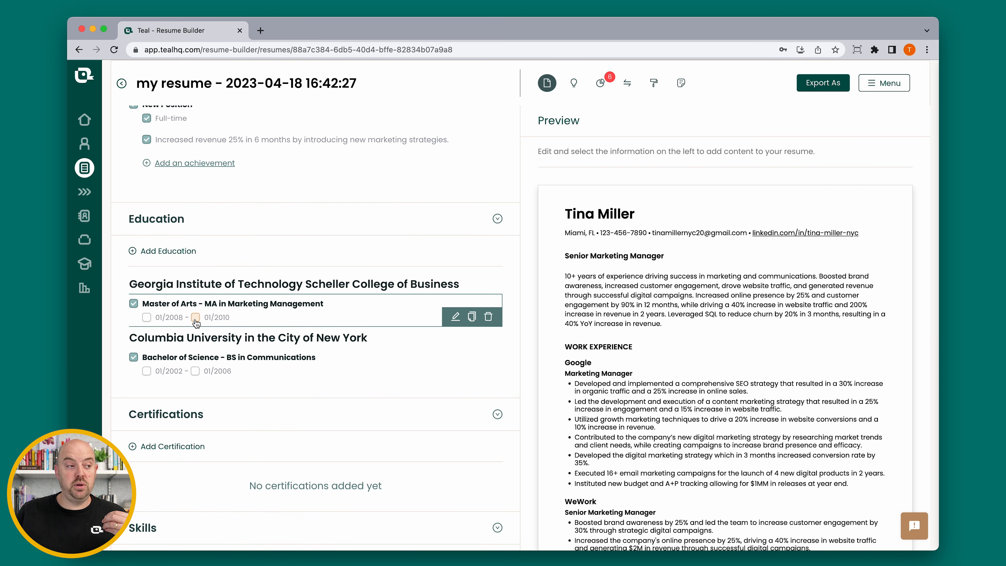
click(170, 252)
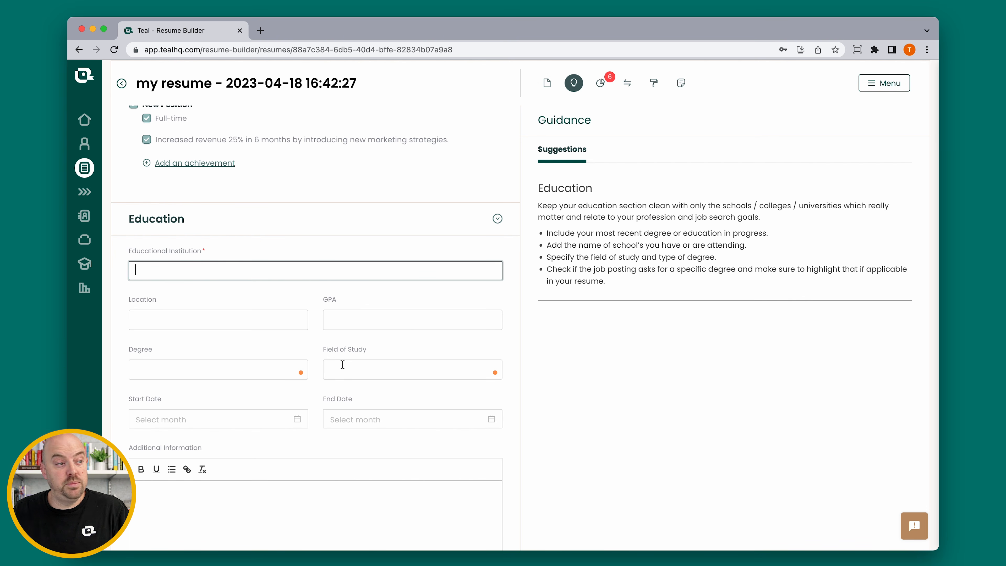
scroll(344, 370, down, 5)
click(442, 450)
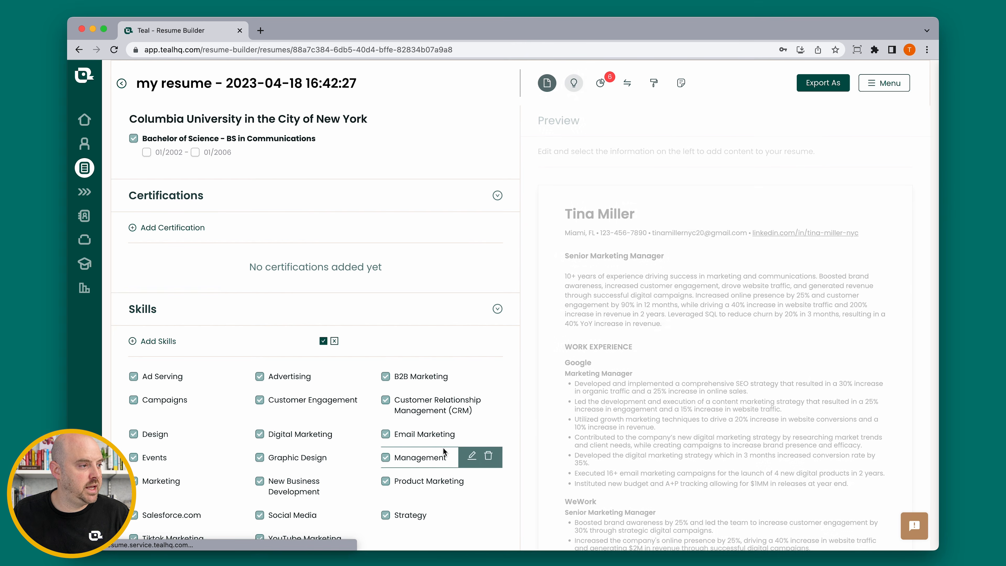
Examine the editable institution name and Master of Arts degree details of the Georgia Institute of Technology entry without changing them
scroll(313, 252, up, 2)
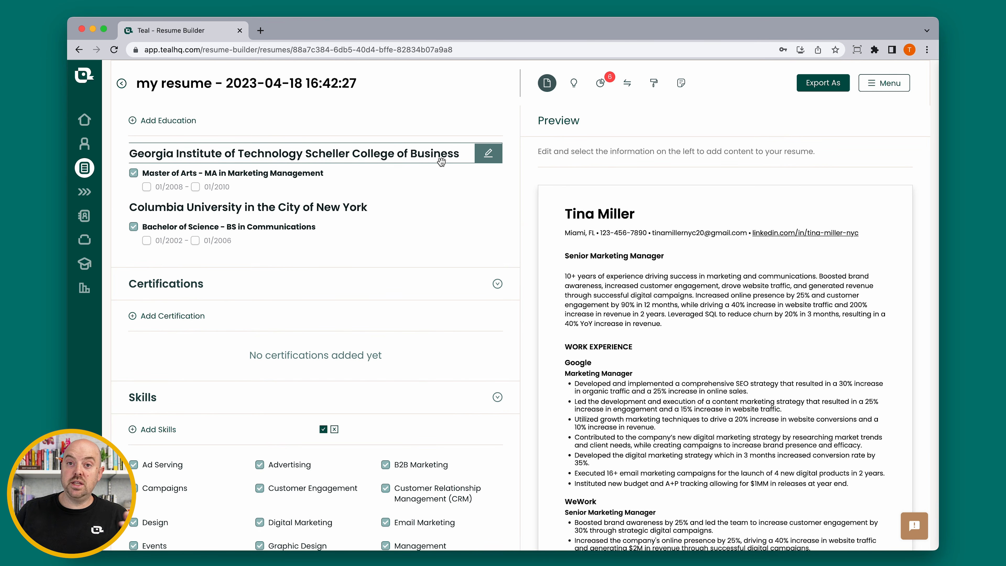
click(488, 153)
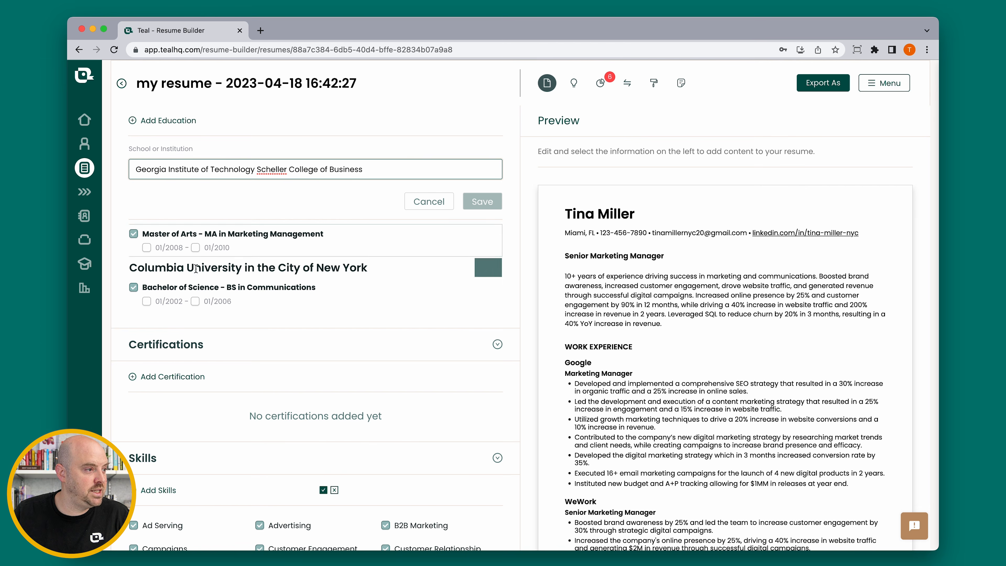
click(427, 200)
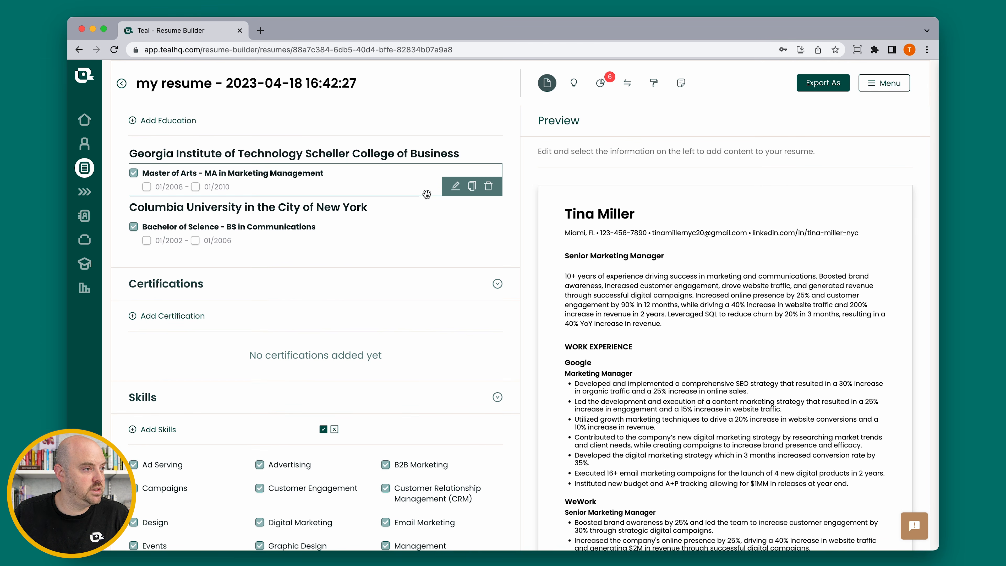
click(455, 185)
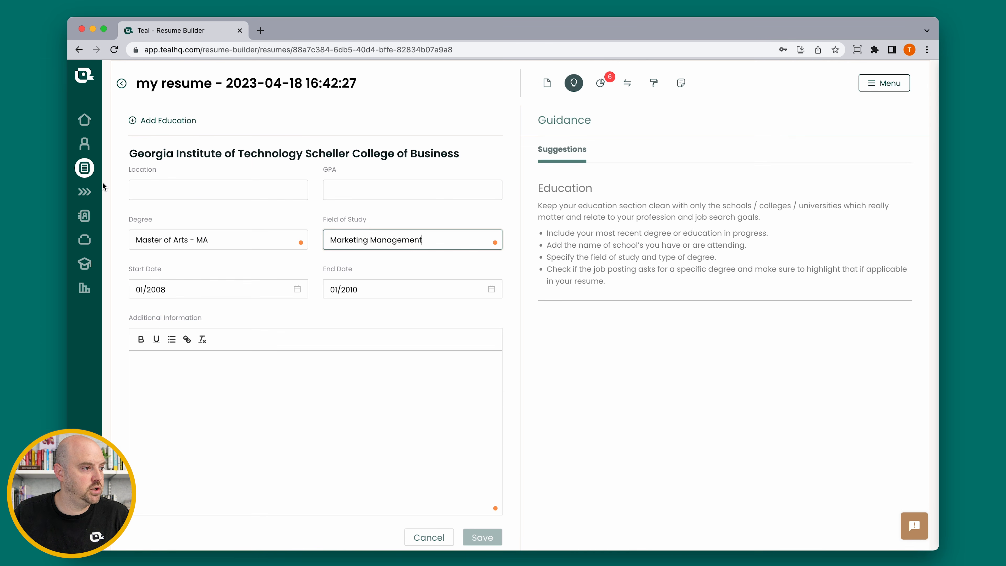
click(255, 384)
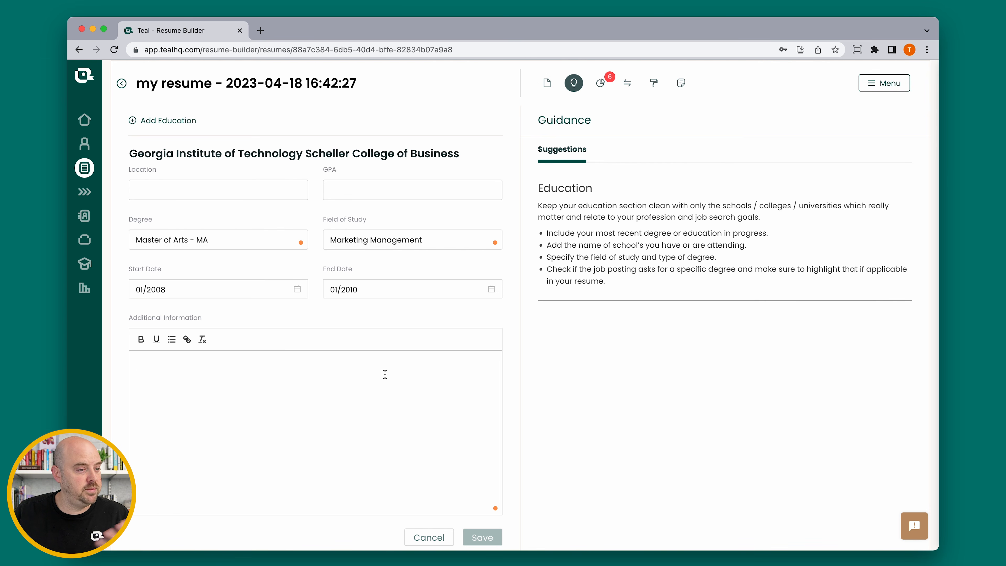
click(416, 537)
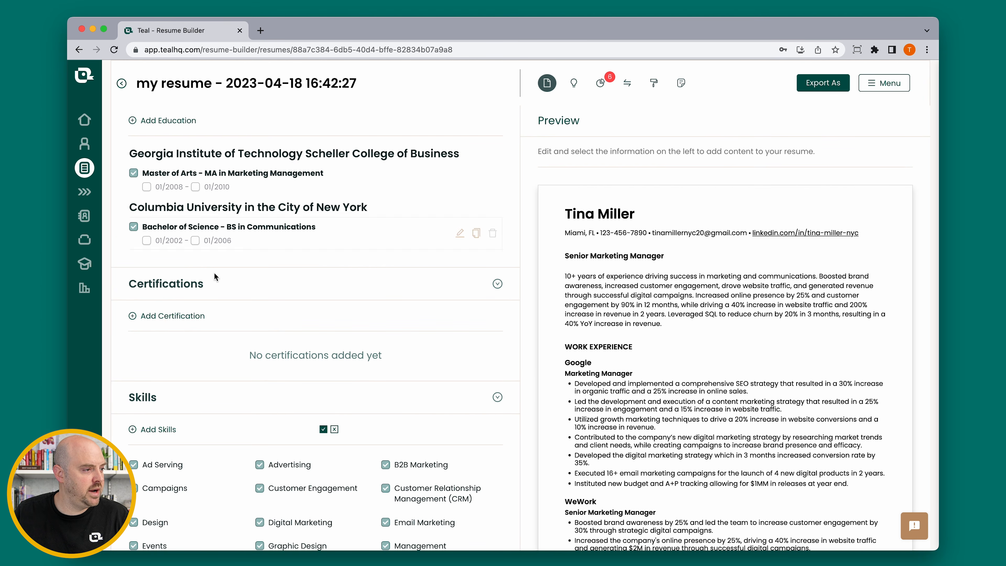
Review the fields and guidance for a new certification, and close the form without saving
scroll(214, 272, down, 1)
click(186, 296)
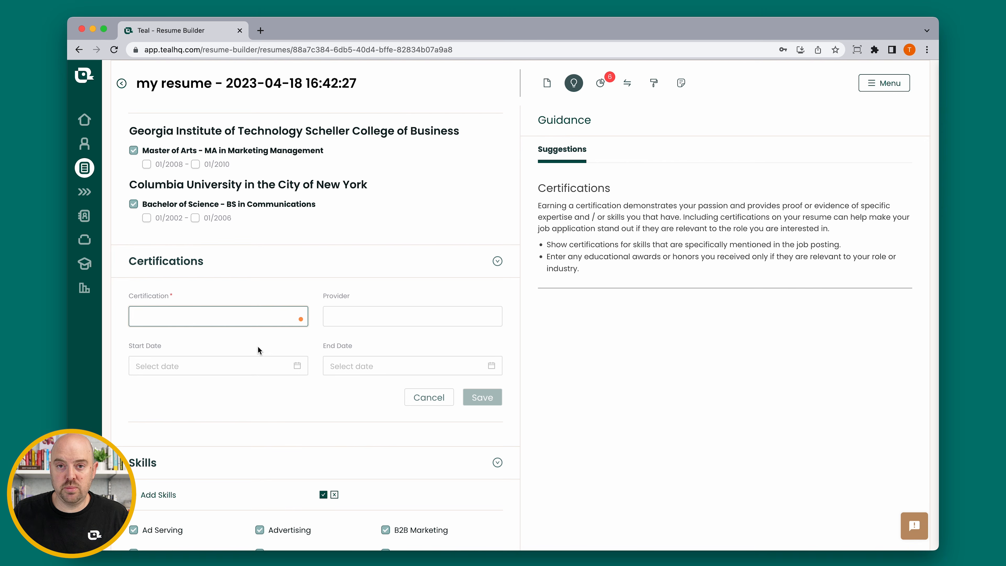
click(418, 397)
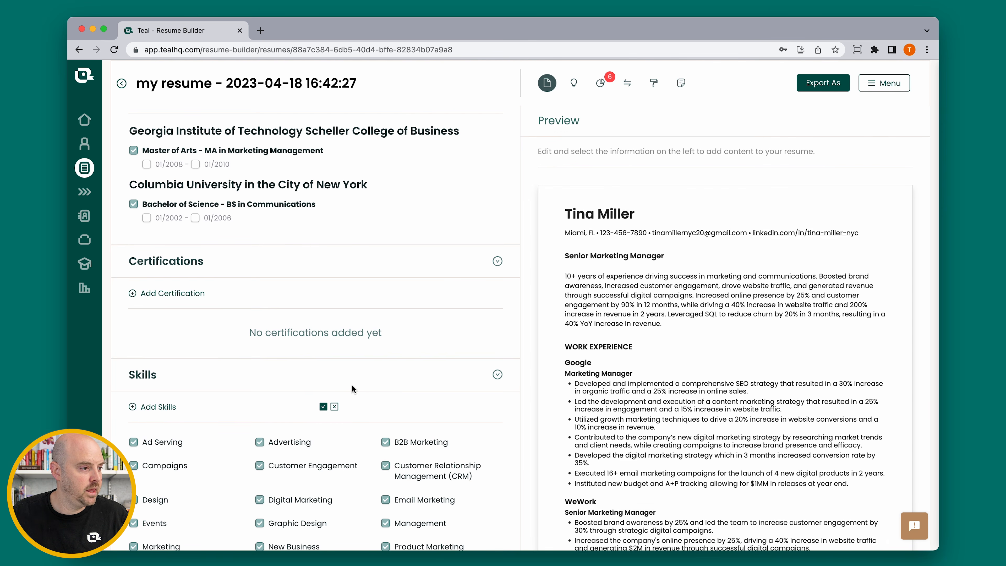
Exclude the Campaigns skill from the resume and include it again
scroll(352, 384, down, 4)
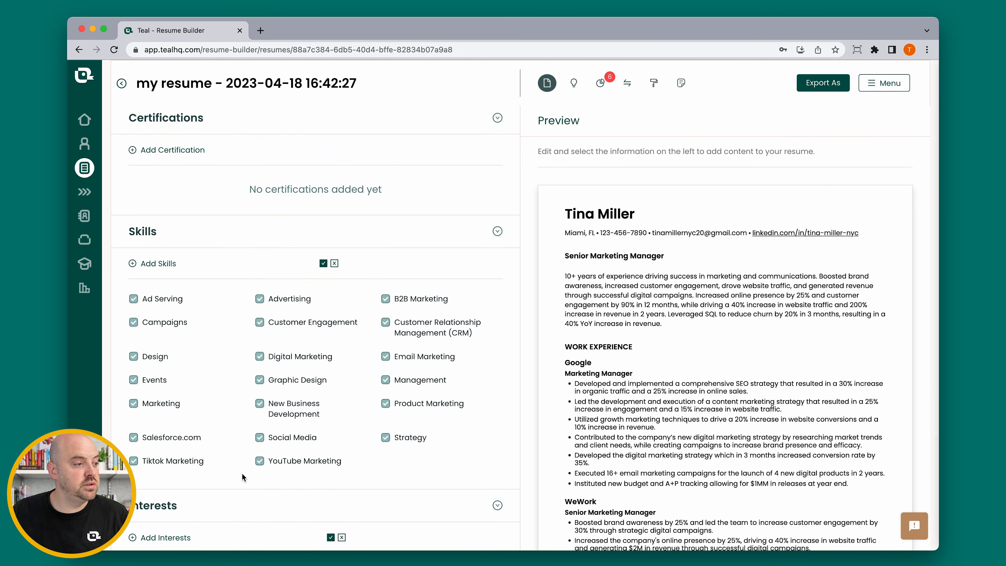
mouse_move(361, 443)
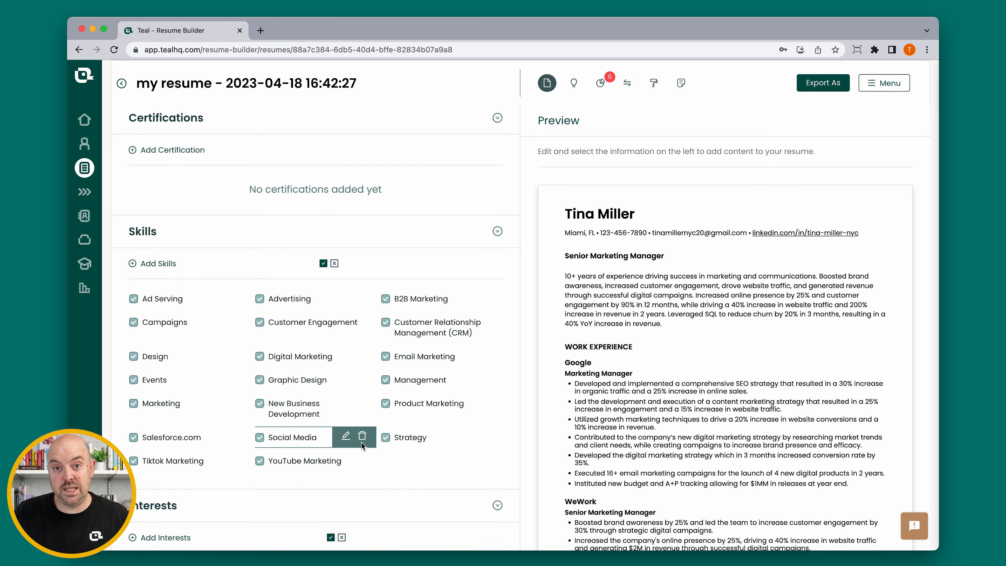
click(133, 321)
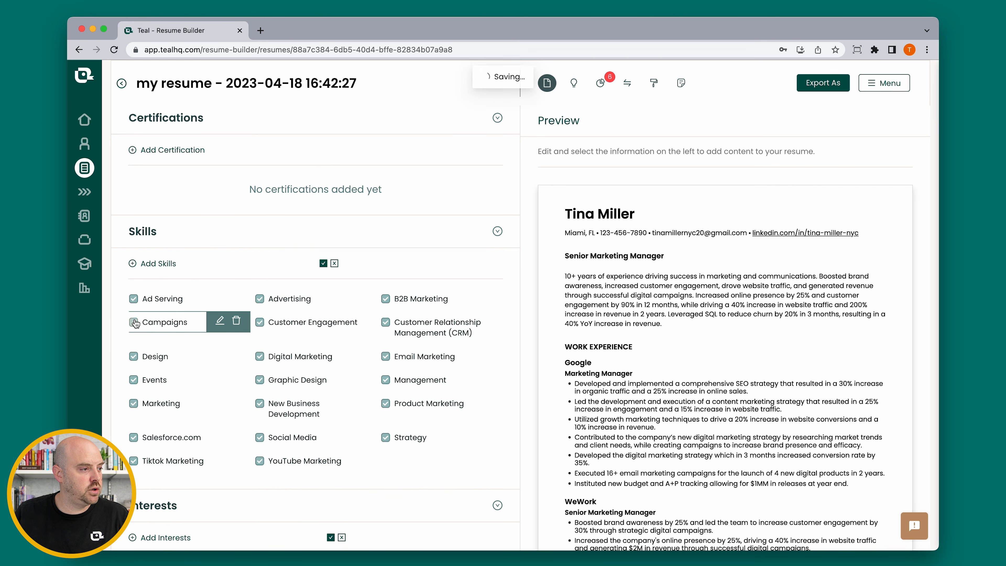
click(133, 322)
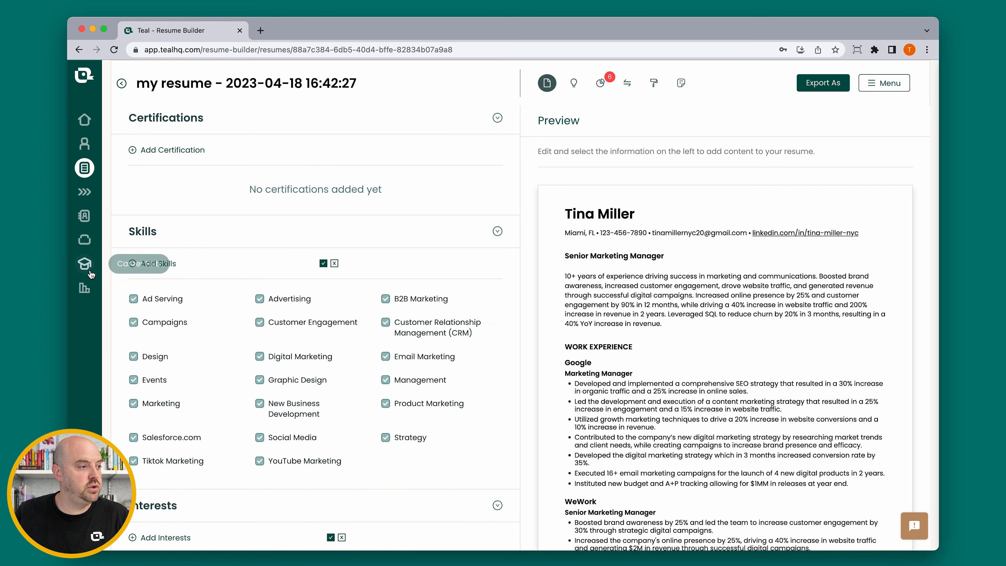
Add skill 1, skill 2 and skill 3 to the Skills section in one comma-separated entry, and check the Skills listing in the preview
click(158, 264)
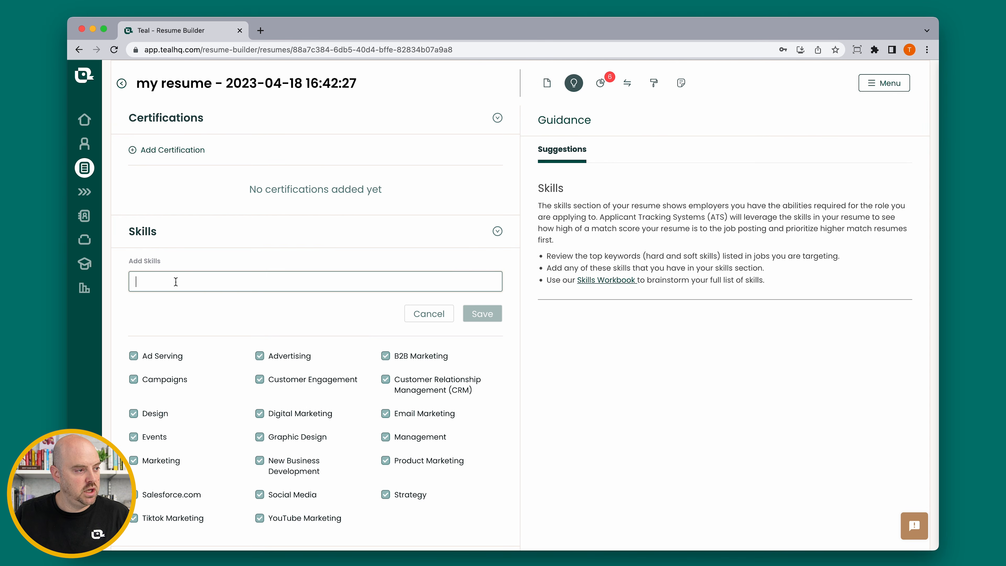
text(skill 1,)
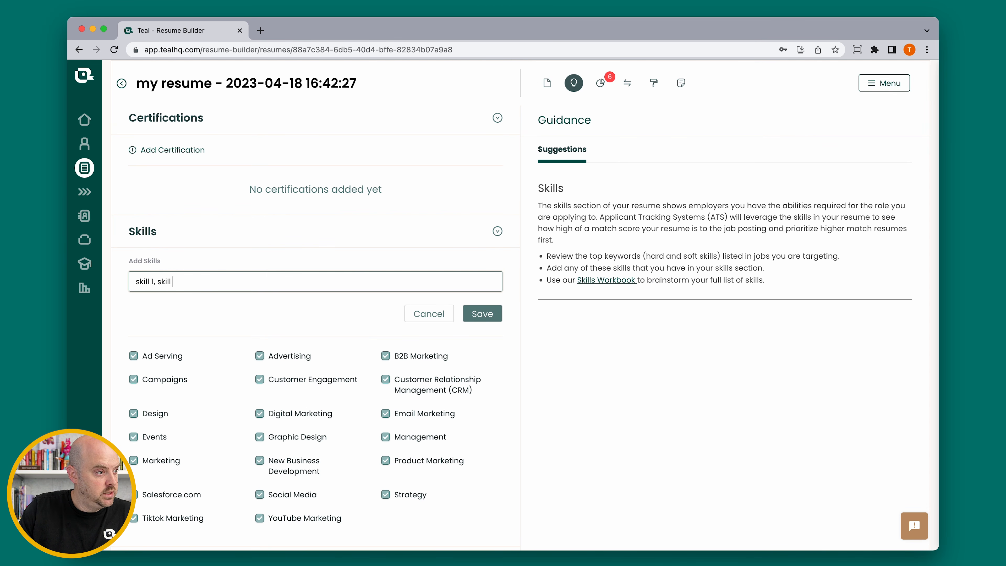
text(skill)
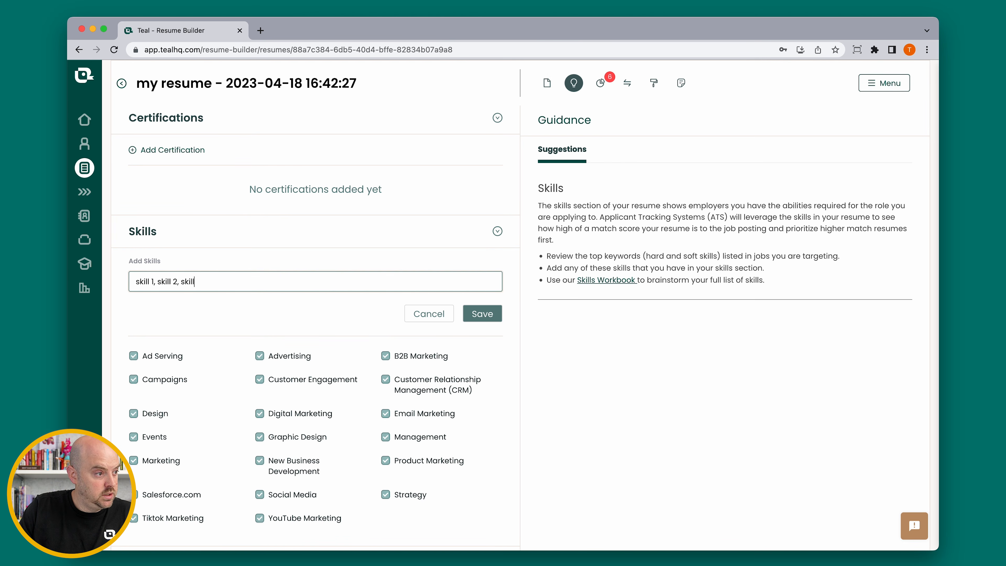
text( 3)
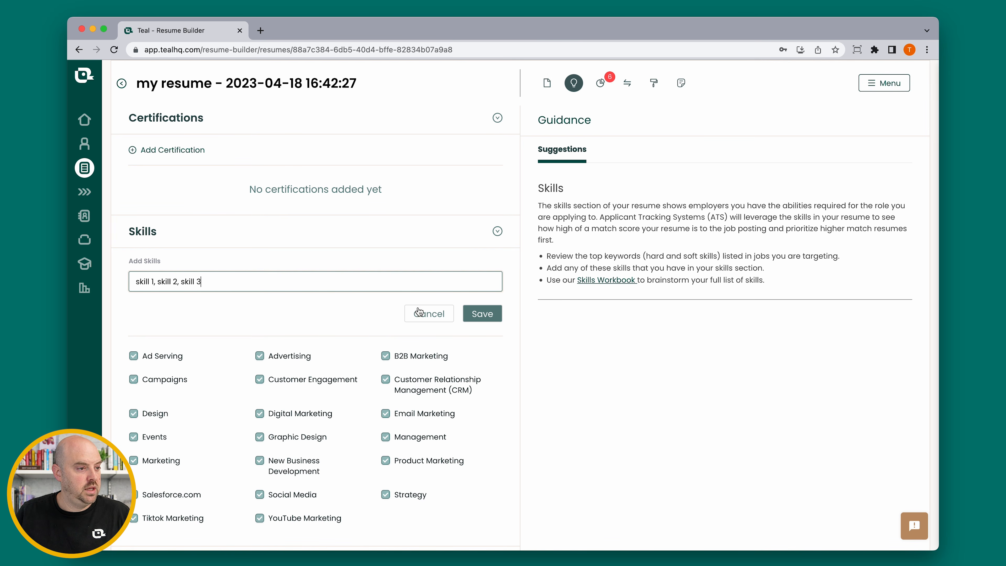
click(491, 313)
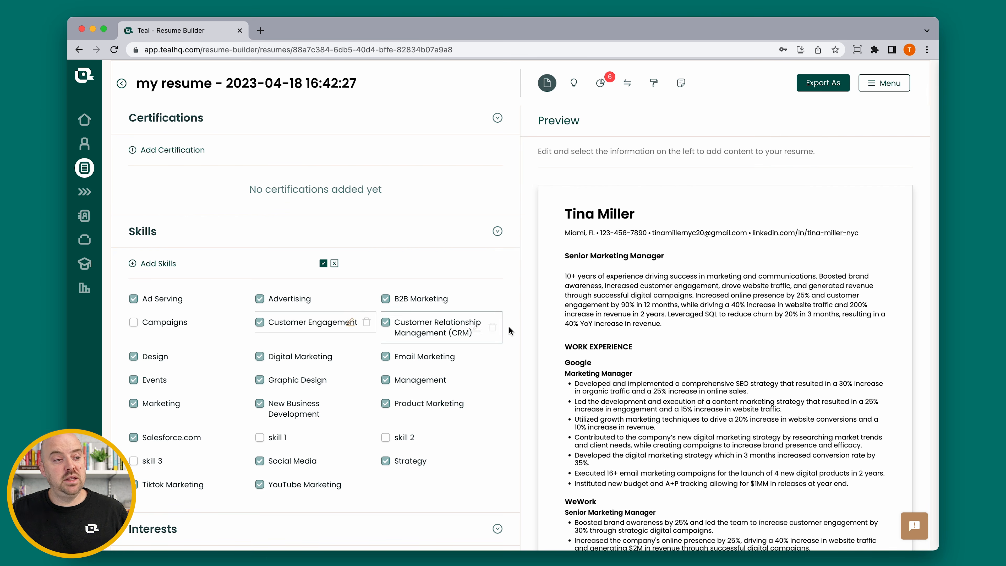
scroll(665, 352, down, 15)
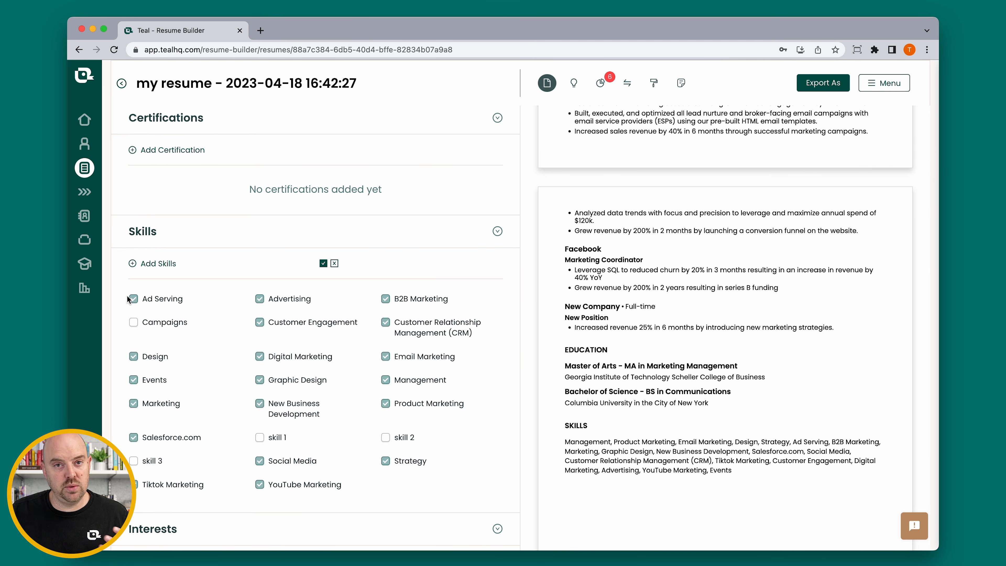
scroll(339, 302, up, 1)
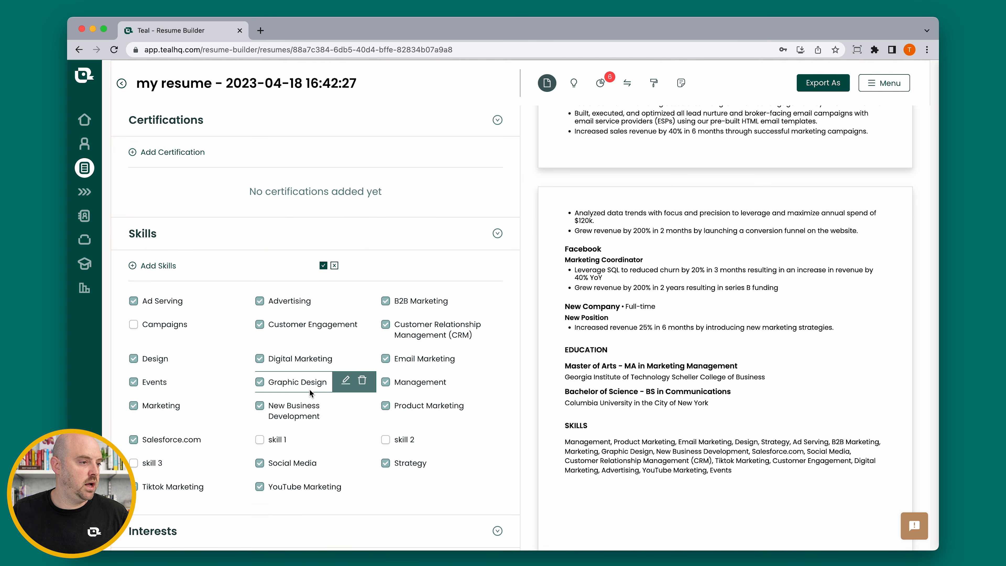
Add Interest 1, Interest 2 and Interest 3 to the Interests section in one comma-separated entry and save them
scroll(309, 388, down, 3)
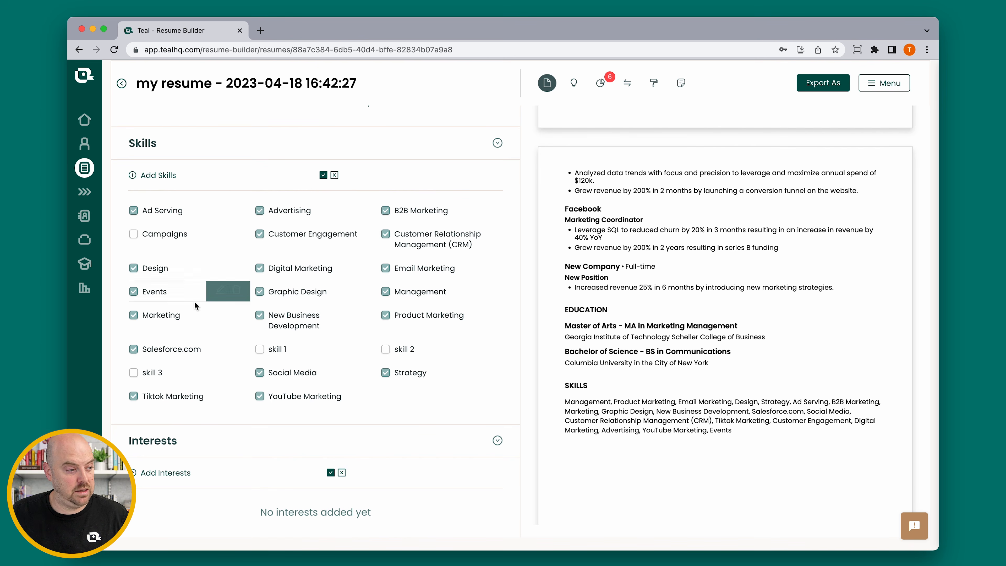
click(165, 472)
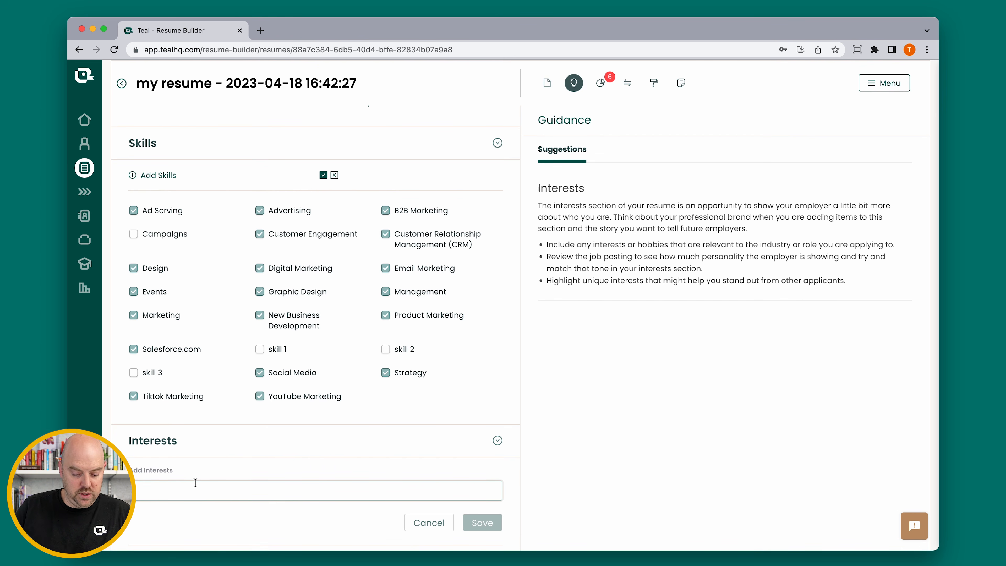
text(Interest)
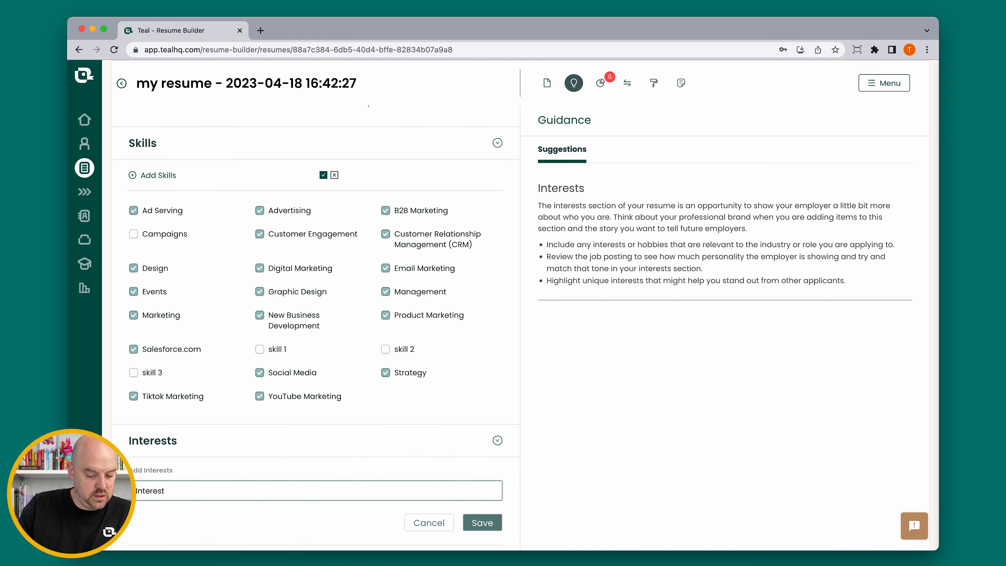
text( 1)
key(super+a)
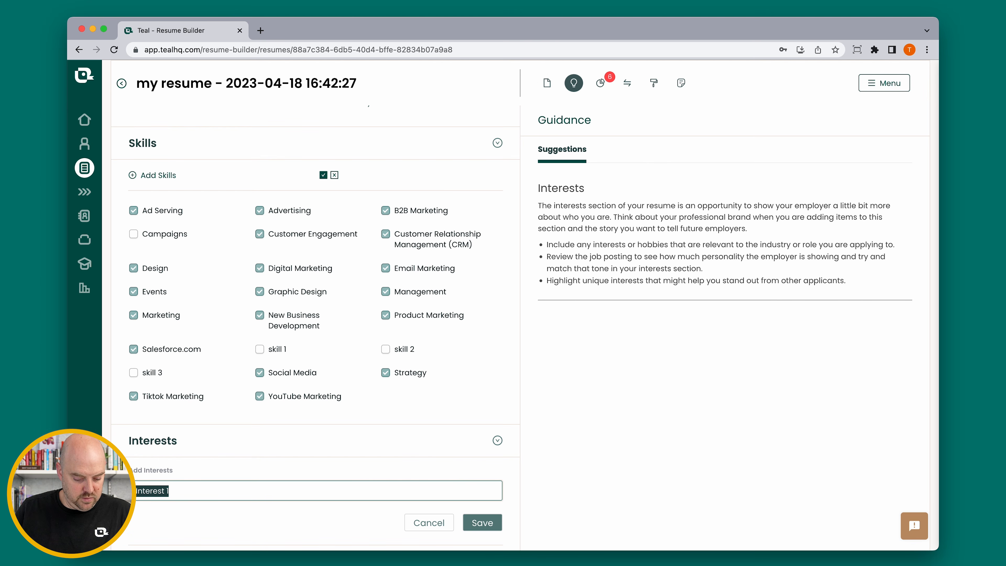
click(190, 491)
text(,)
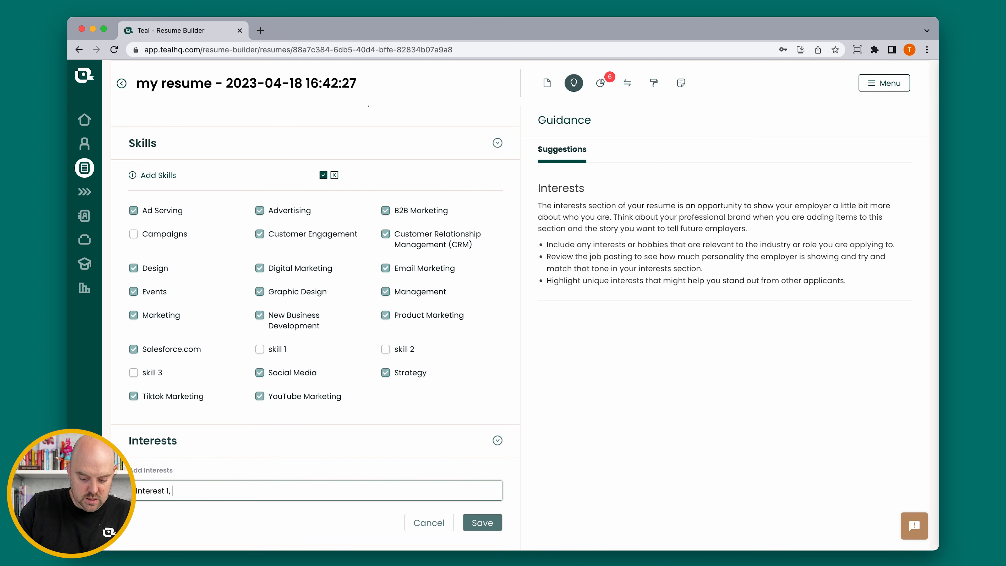
text( Interest 2, Interest 1)
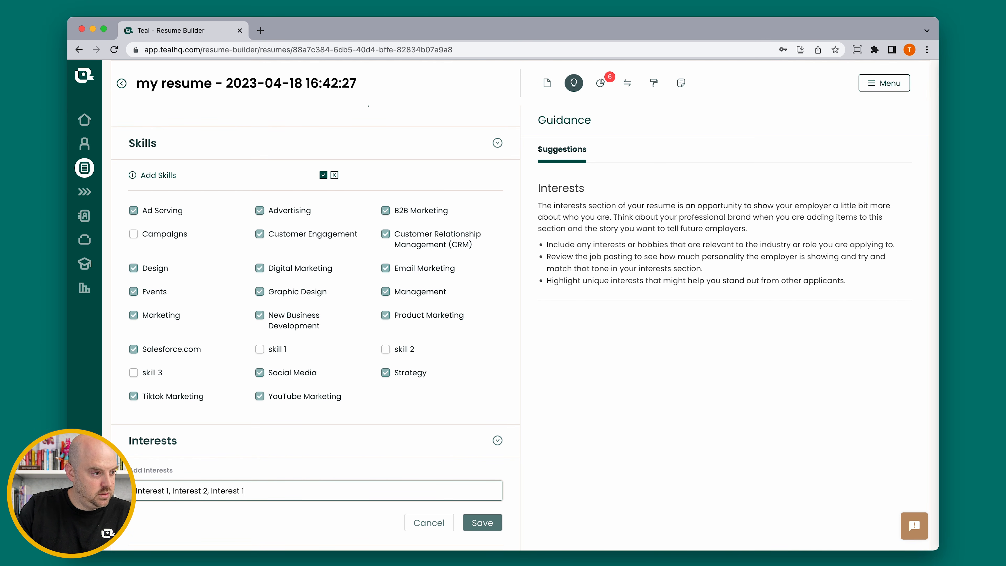
key(BackSpace)
text(3)
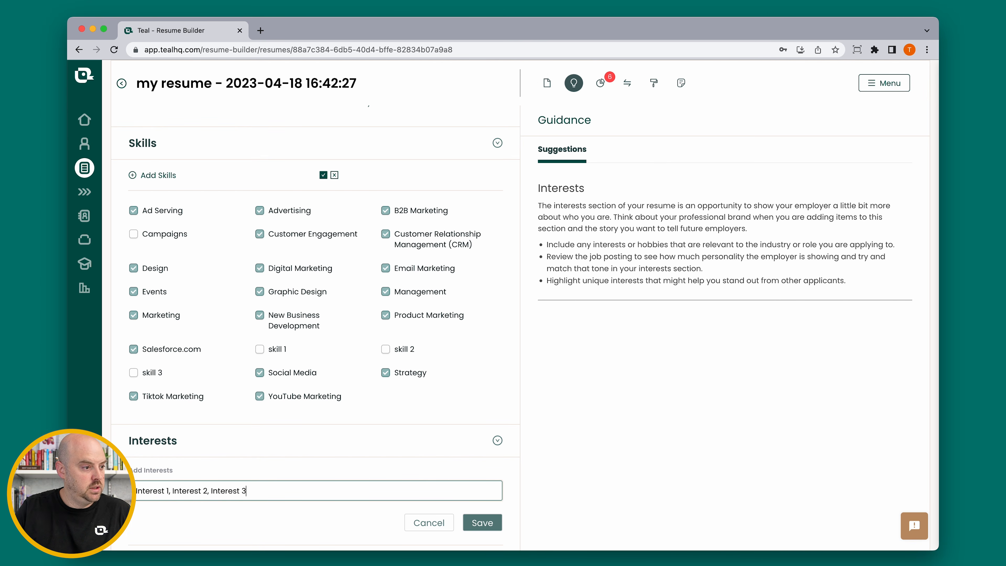
click(491, 522)
Include Interest 1 and Interest 2 in the resume
scroll(660, 351, down, 10)
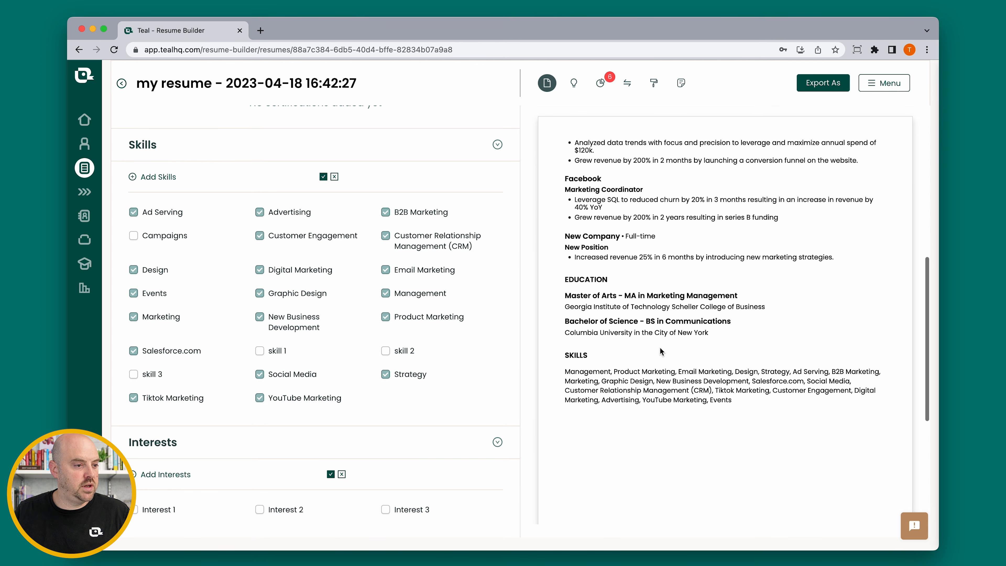
click(134, 509)
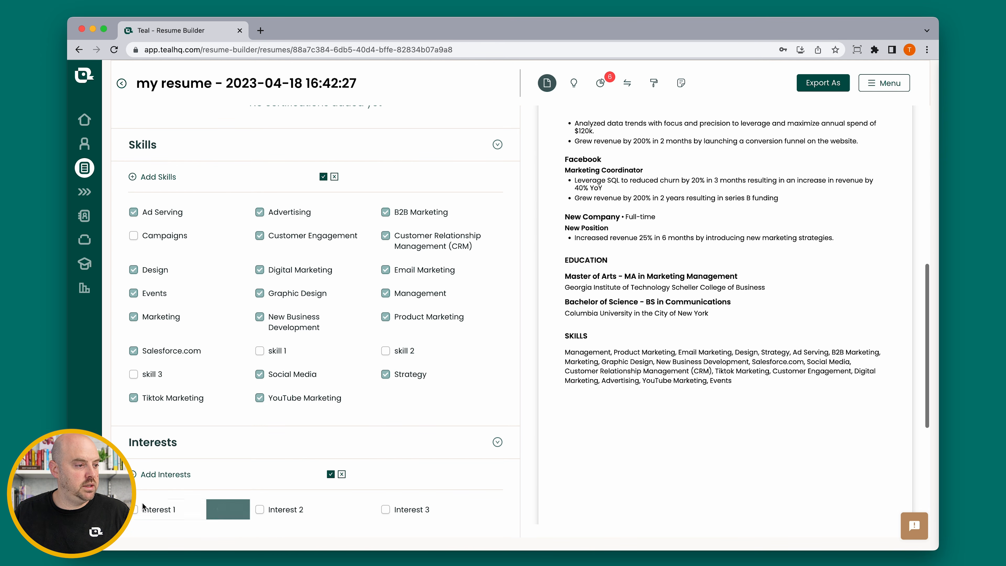
click(259, 510)
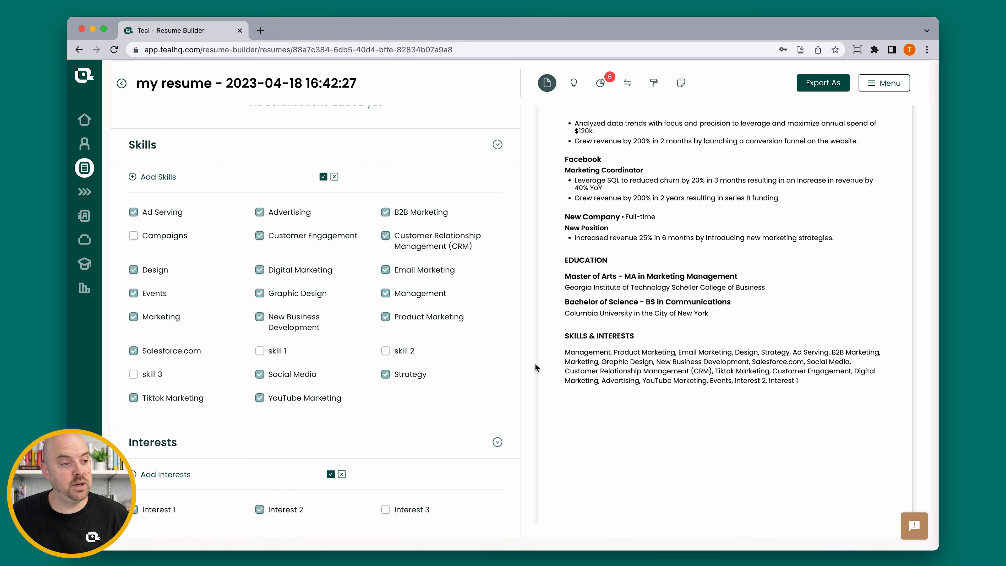
Review the guidance and blank fields for a new work experience entry, and close the form without saving
scroll(365, 331, up, 20)
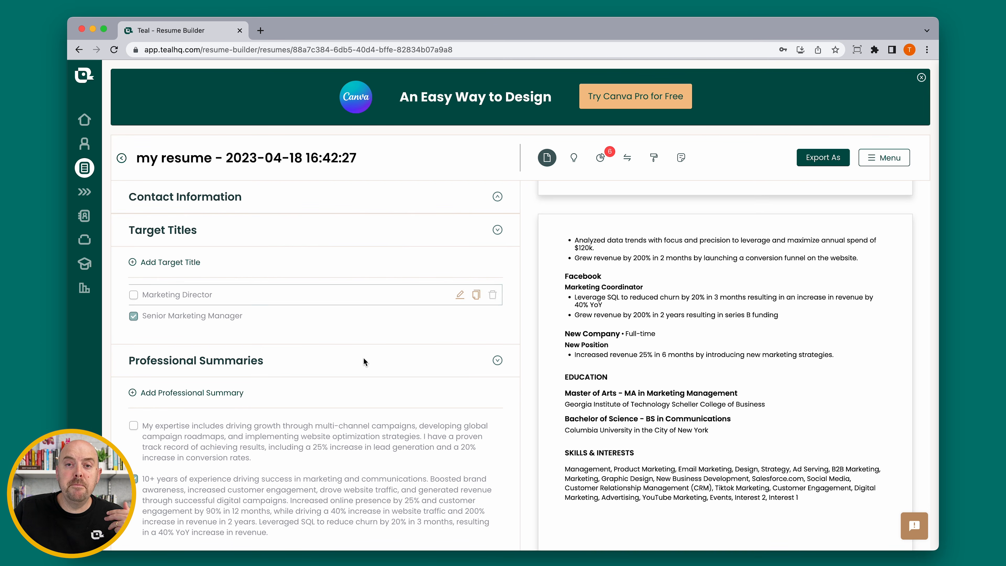
mouse_move(332, 295)
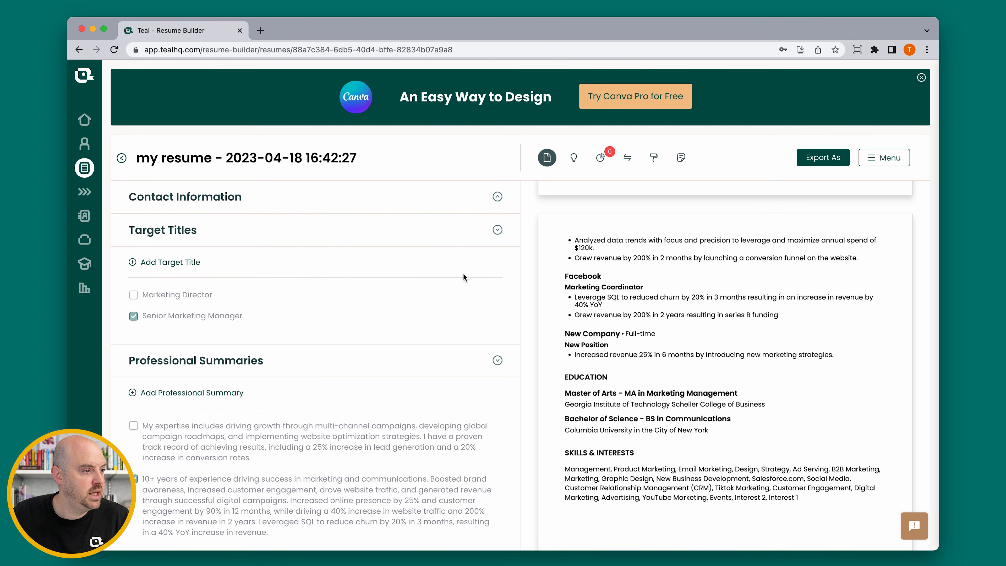
scroll(555, 266, up, 15)
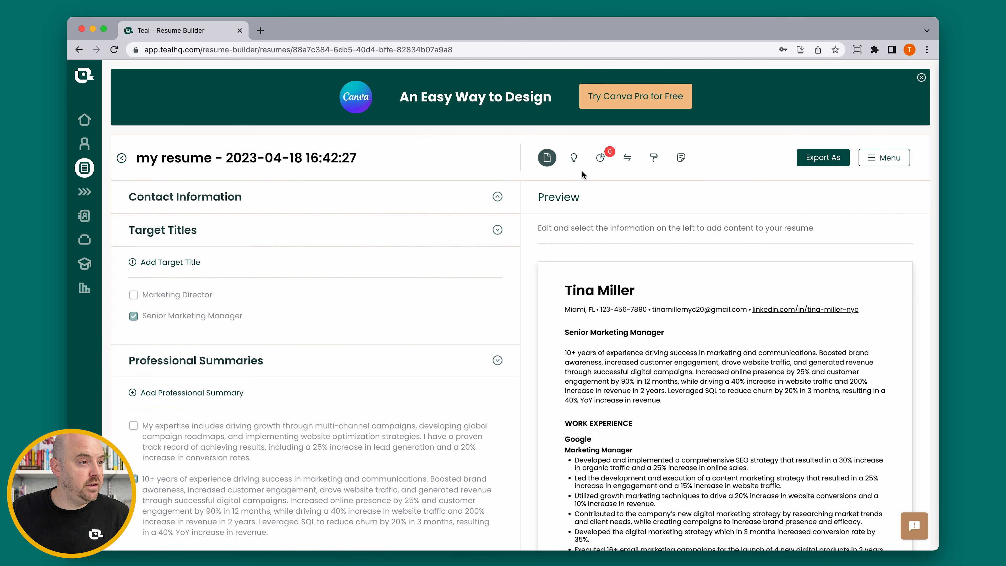
click(574, 159)
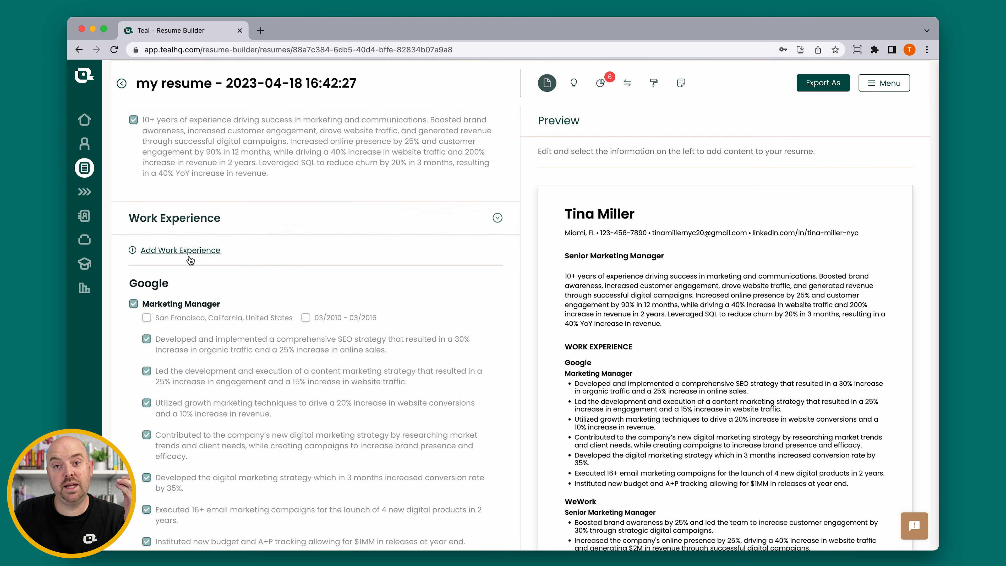
click(189, 257)
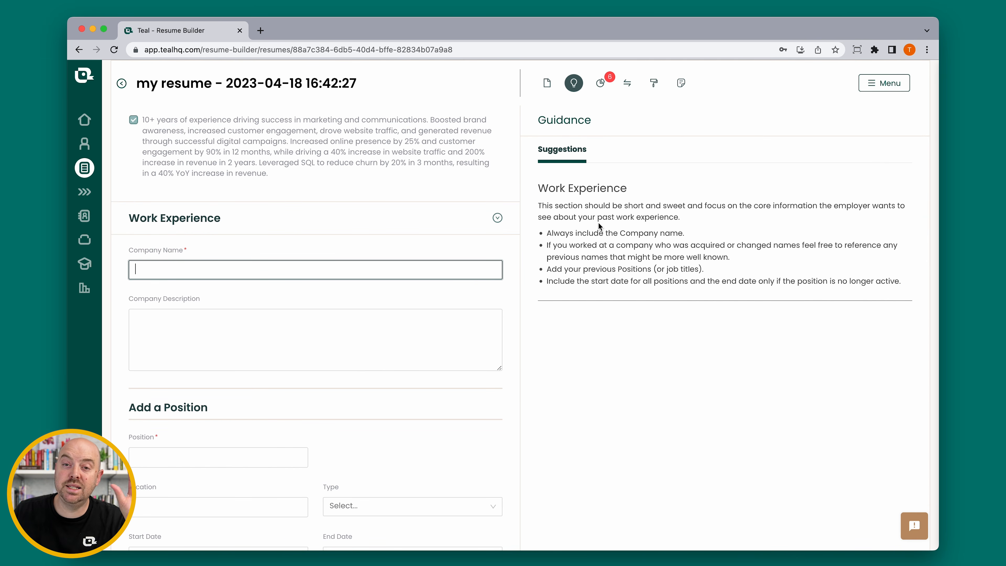
scroll(387, 337, down, 5)
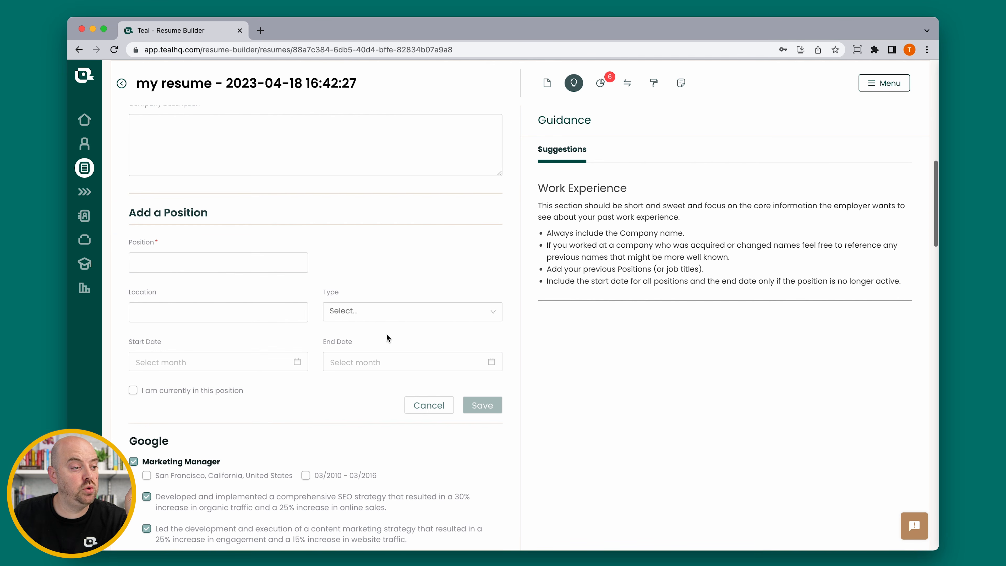
click(420, 405)
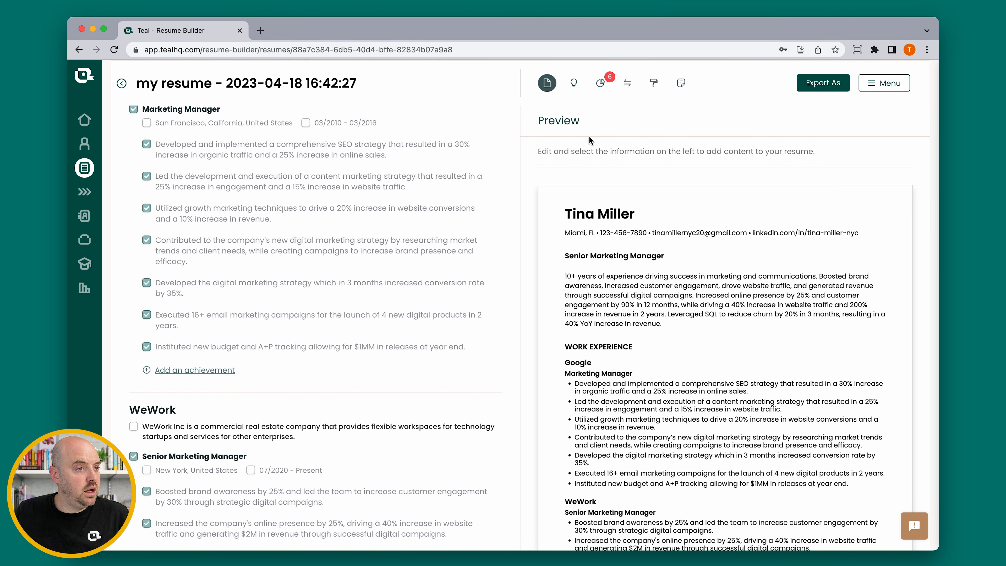
Address the analysis issue on Work Experience #1 by excluding Google's 16+ email marketing campaigns and budget and A+P tracking achievements
scroll(589, 136, up, 10)
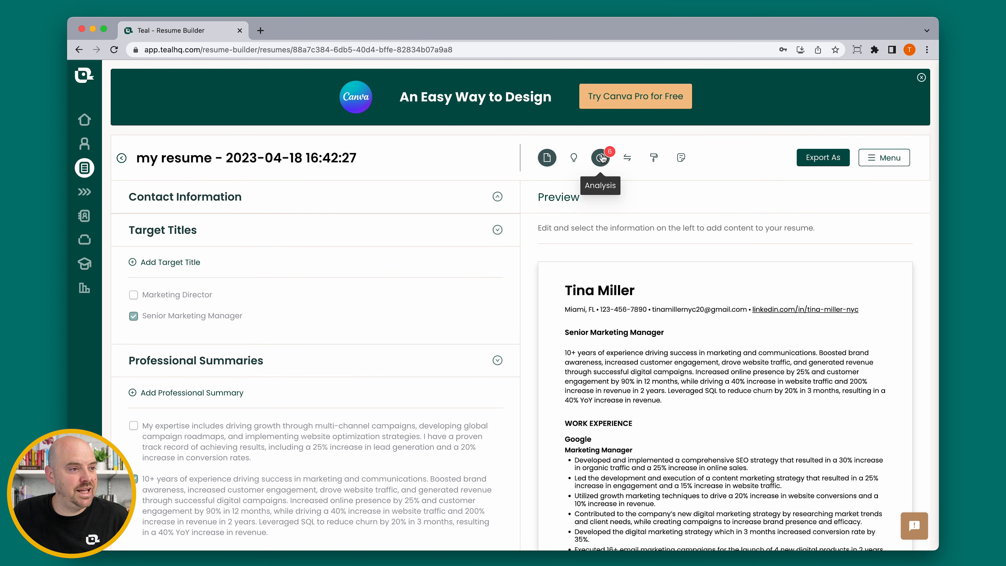
click(600, 158)
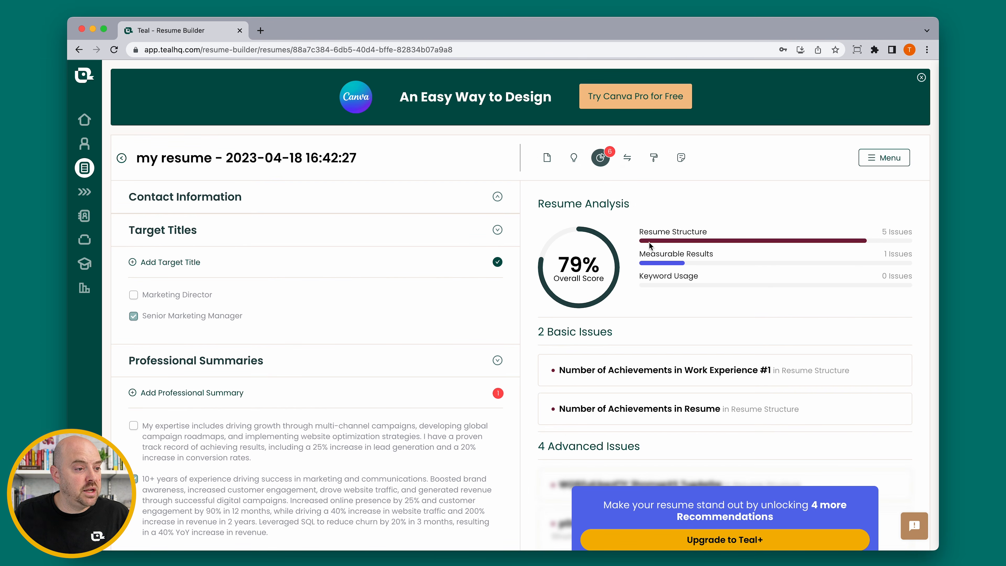
click(661, 372)
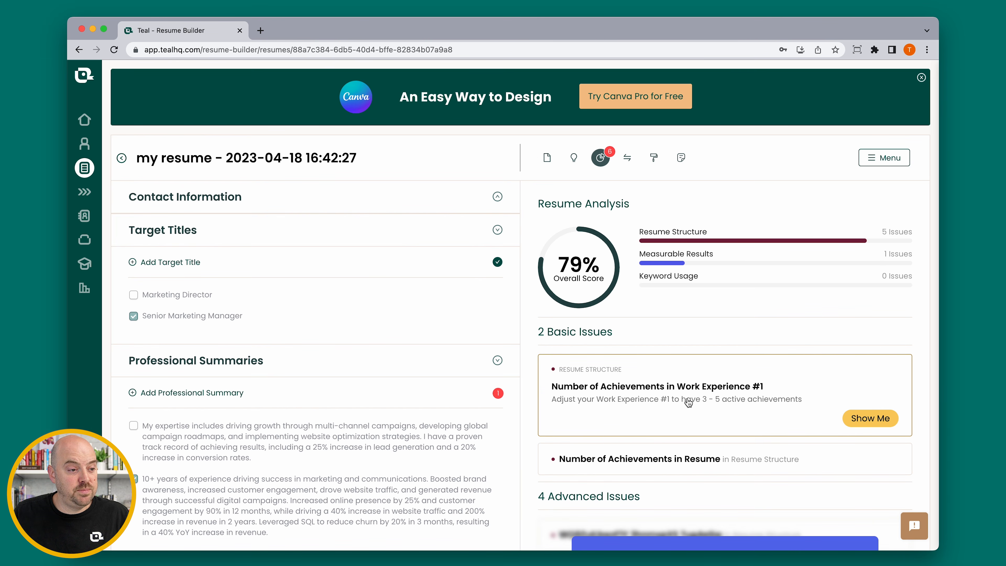
click(859, 418)
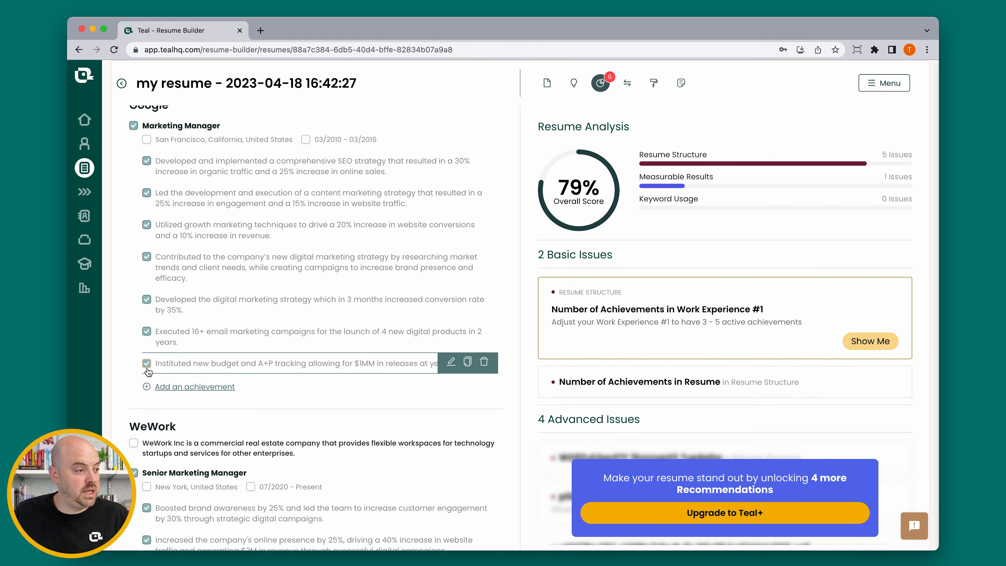
click(146, 364)
click(146, 331)
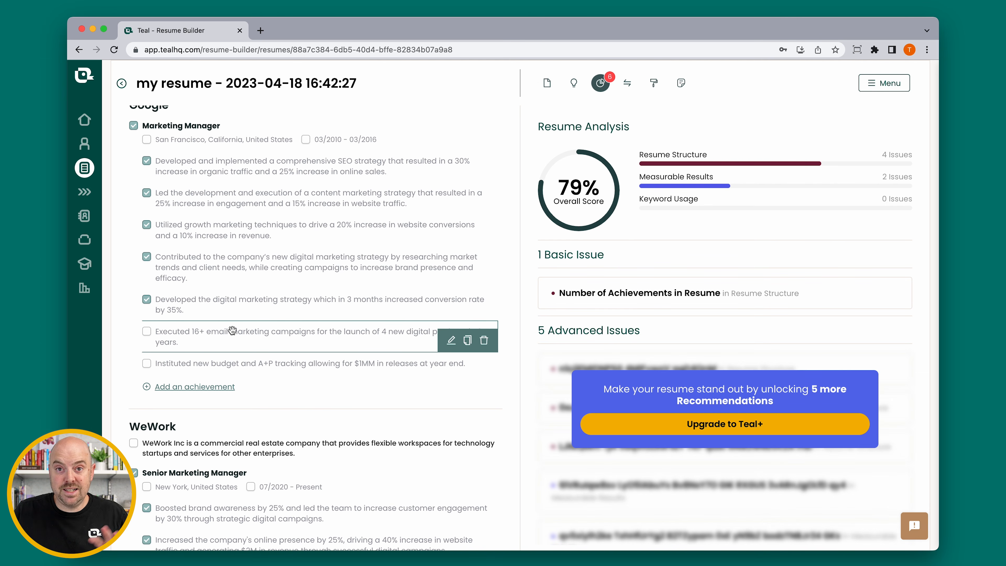
Attach the Marketing Manager - Sample Job at Acme Corp description to the resume for matching, and review its high-priority keywords
scroll(634, 200, up, 15)
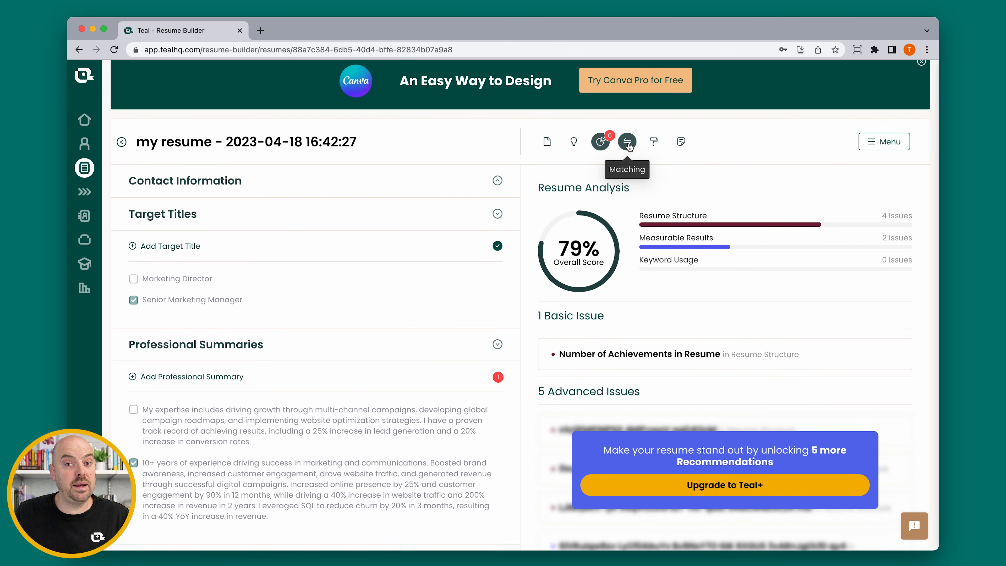
click(628, 143)
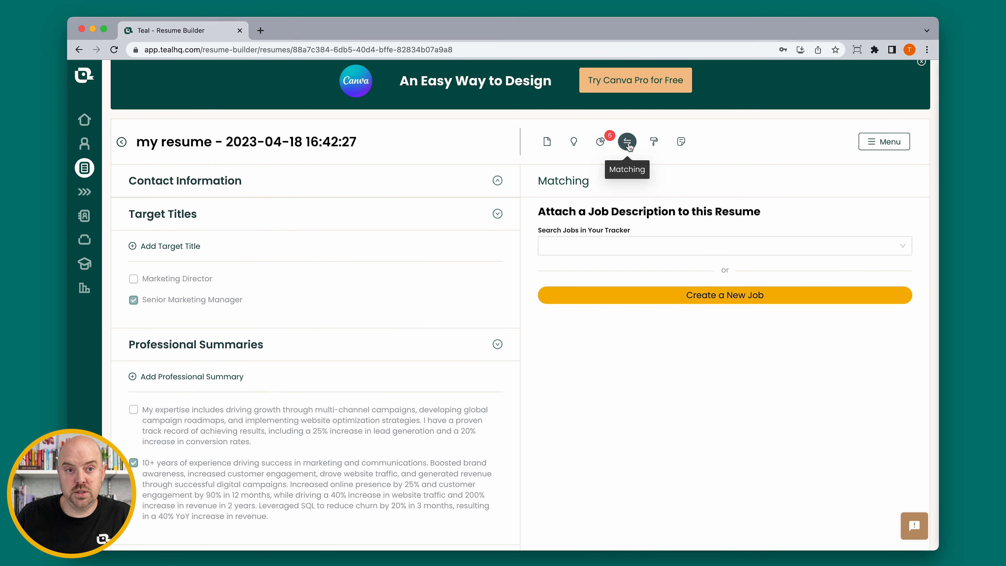
click(672, 245)
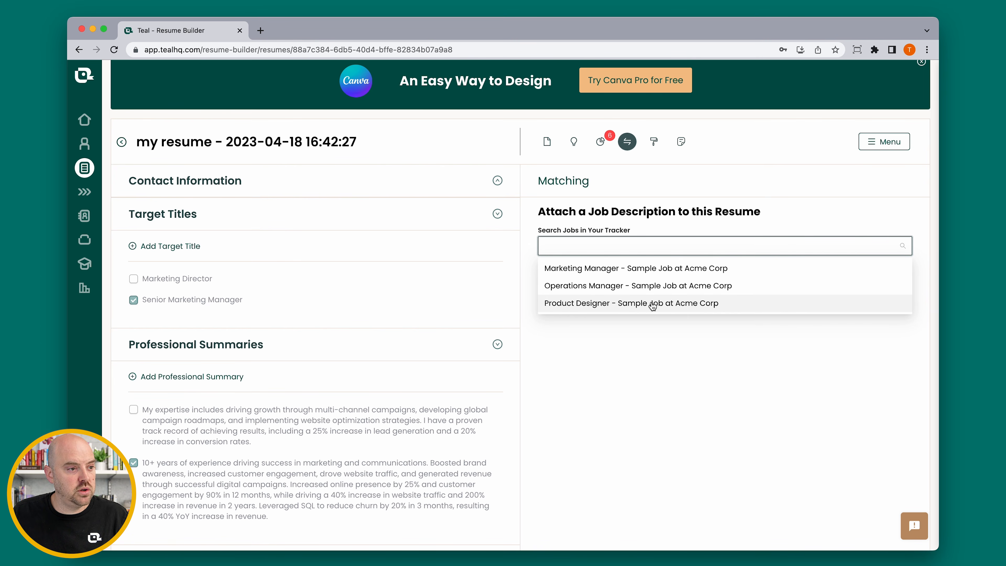
click(592, 270)
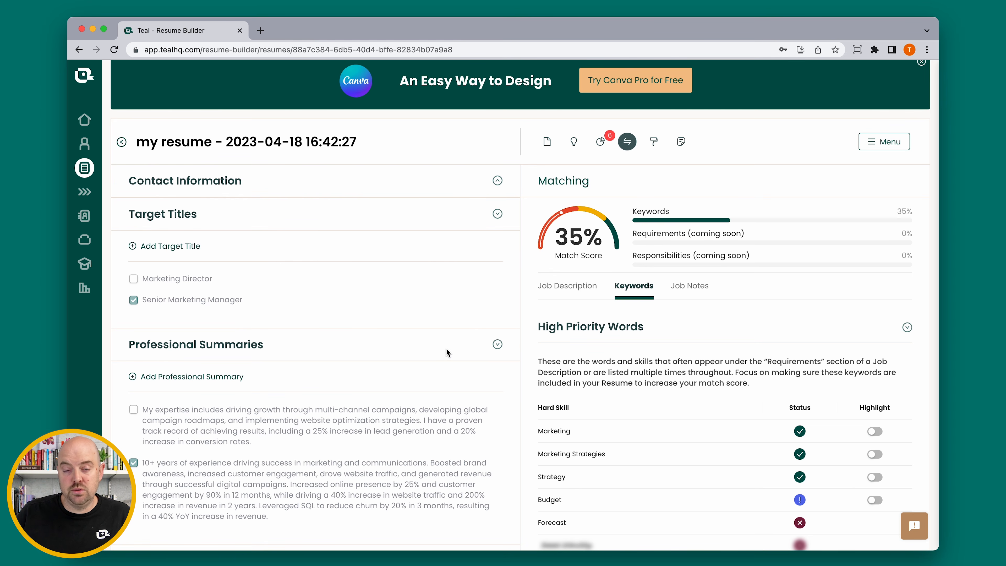
scroll(632, 343, down, 2)
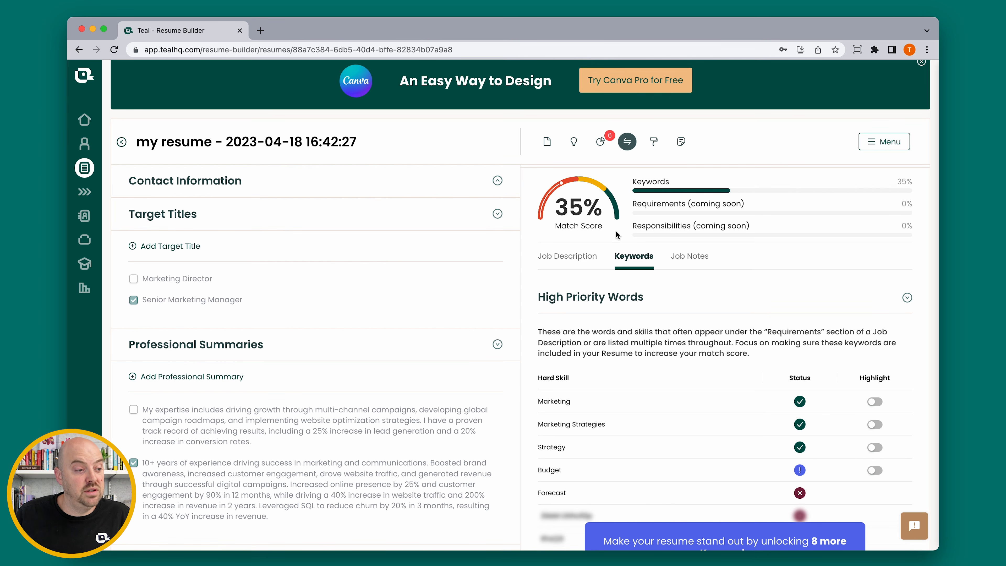
scroll(662, 321, down, 1)
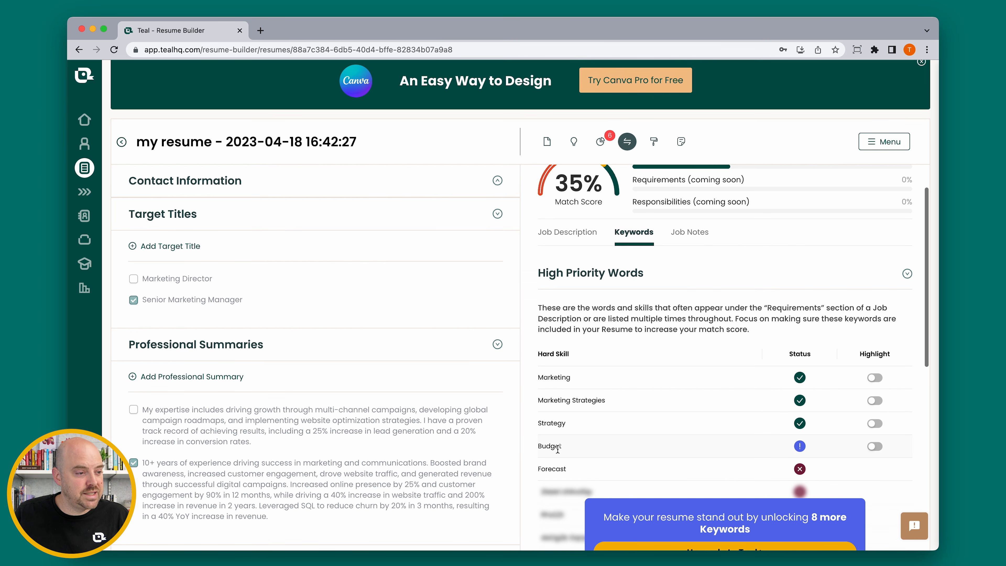
Highlight the Budget keyword in the resume and include Google's budget and A+P tracking achievement
scroll(752, 412, down, 1)
mouse_move(816, 444)
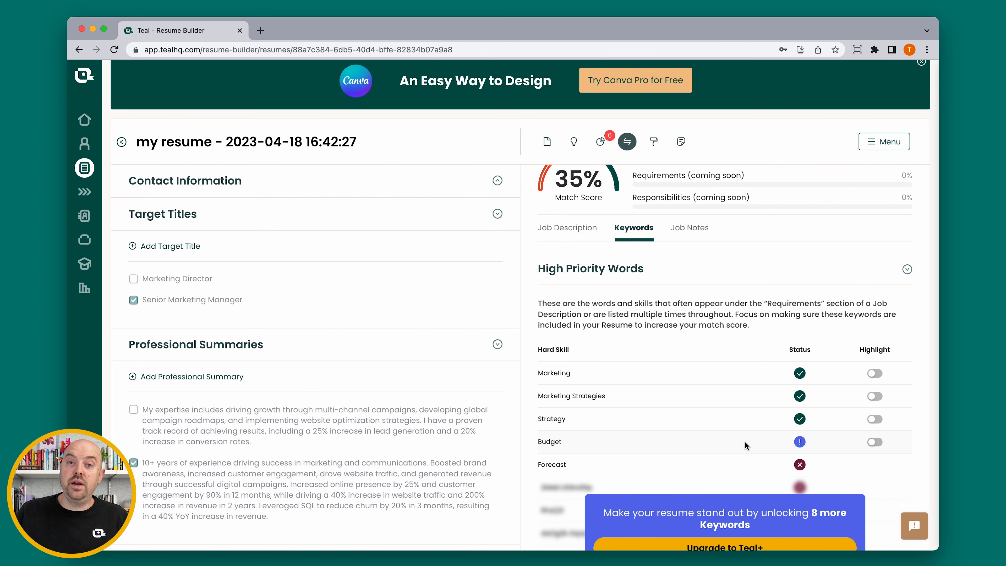
click(874, 442)
scroll(874, 441, down, 1)
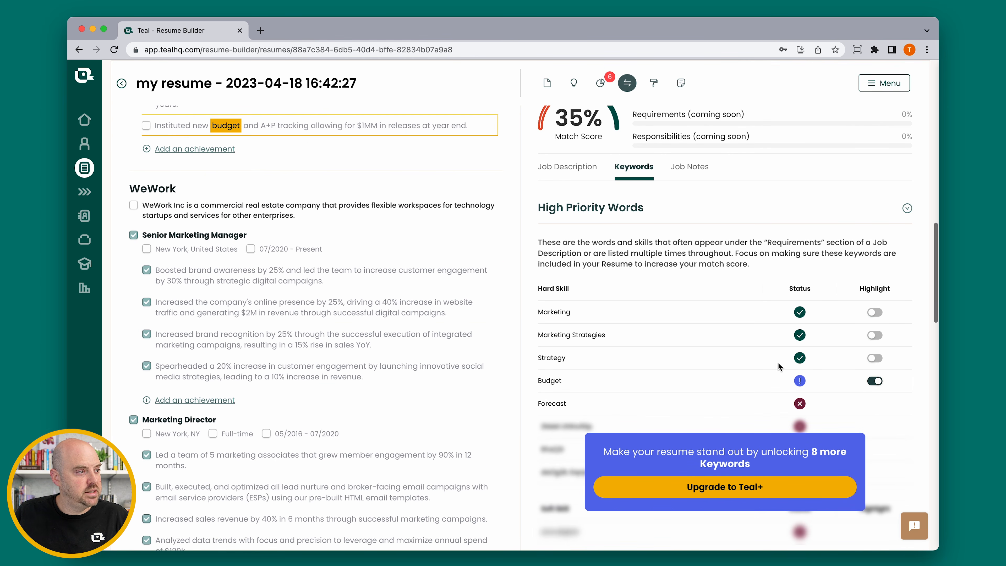
click(147, 125)
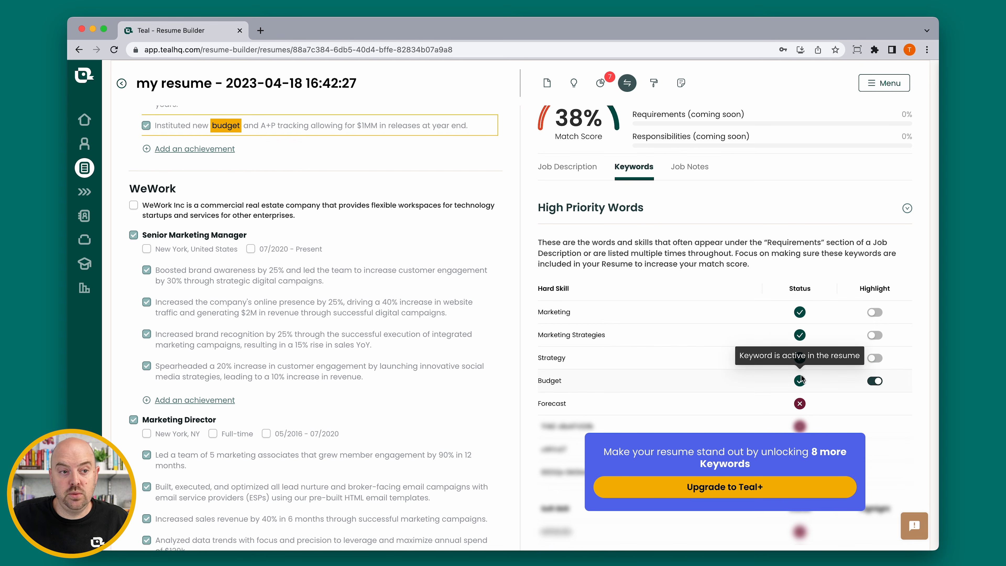
Generate a new achievement with AI for WeWork's Senior Marketing Manager position, and save it to the resume
scroll(741, 378, down, 1)
scroll(740, 377, down, 7)
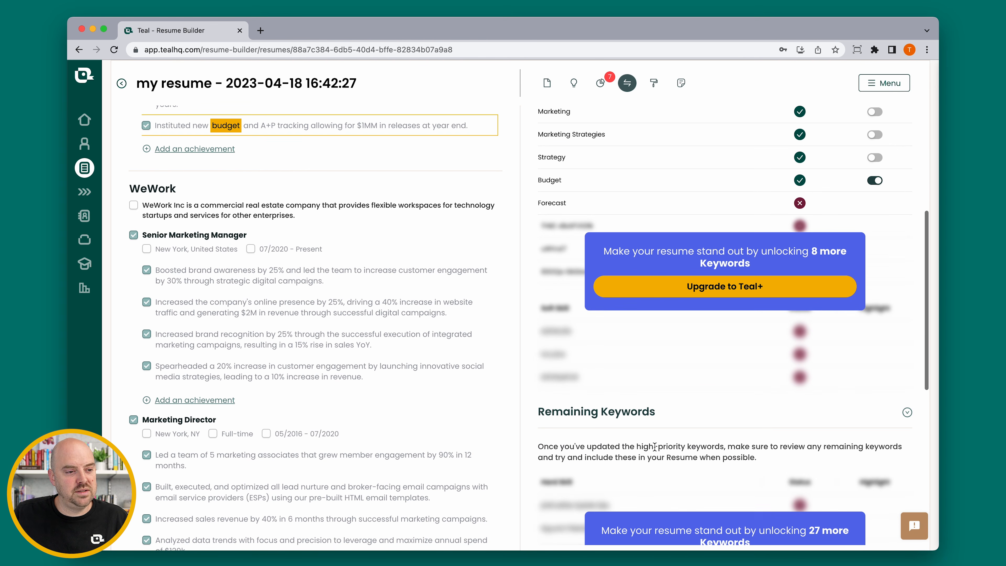
scroll(657, 428, up, 7)
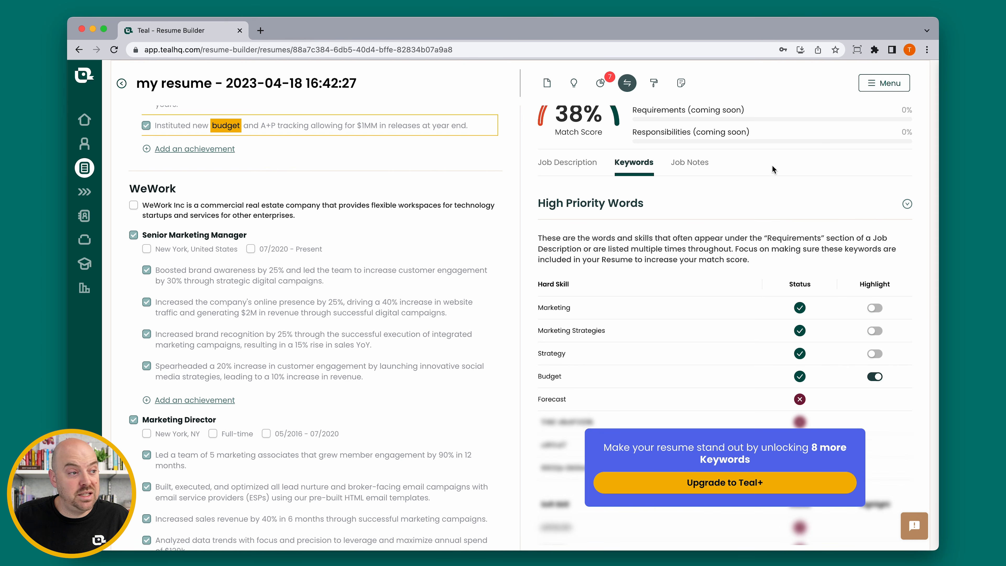
scroll(246, 285, up, 1)
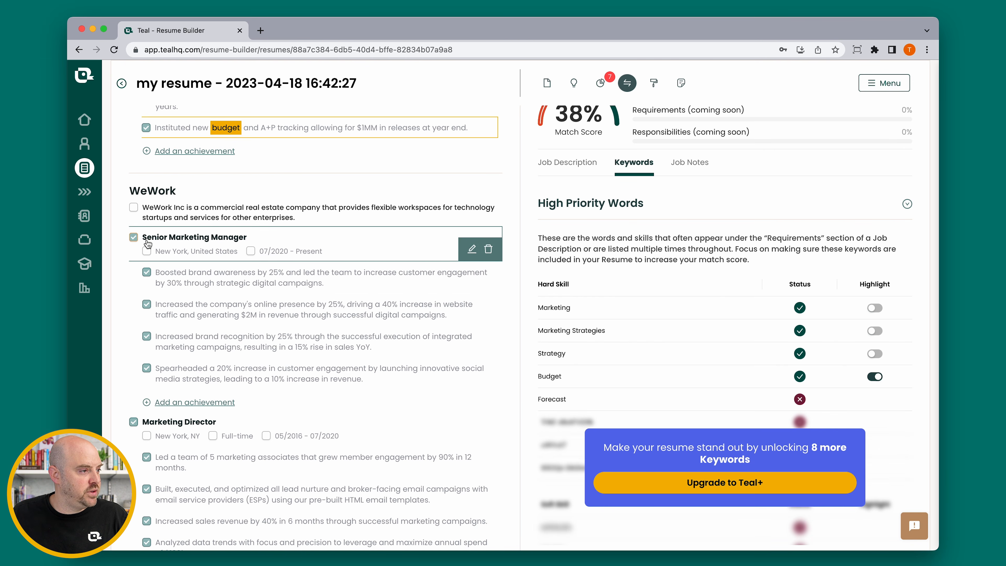
click(205, 402)
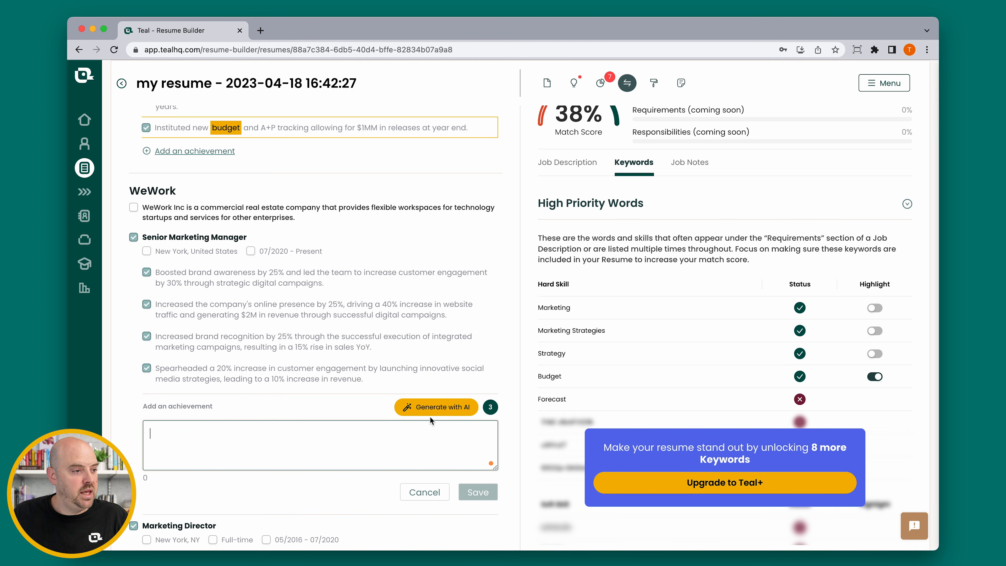
click(428, 406)
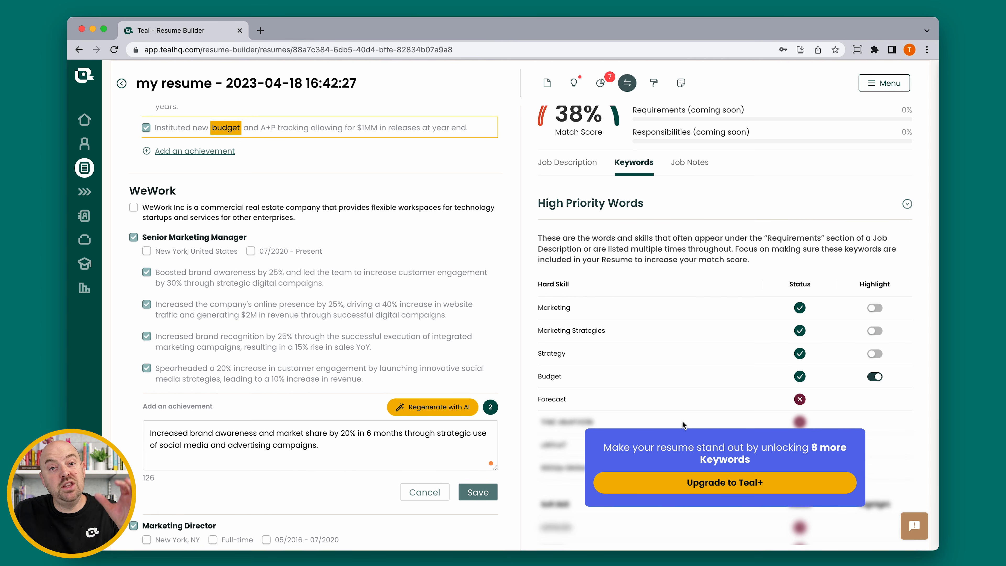
click(464, 493)
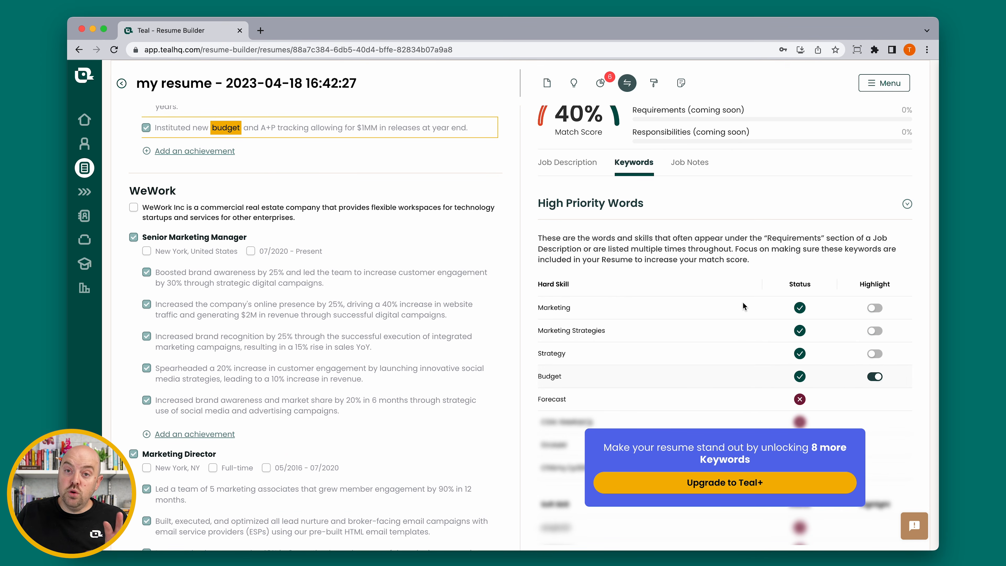
Examine the sample job's description with its highlighted keywords, the job notes and the keyword list alongside the work experience
scroll(610, 218, up, 3)
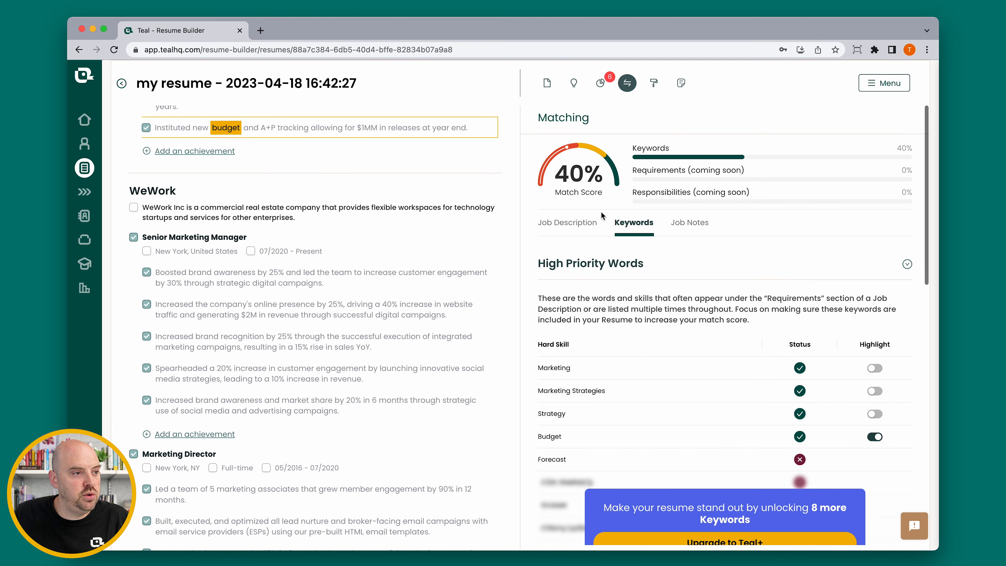
click(562, 225)
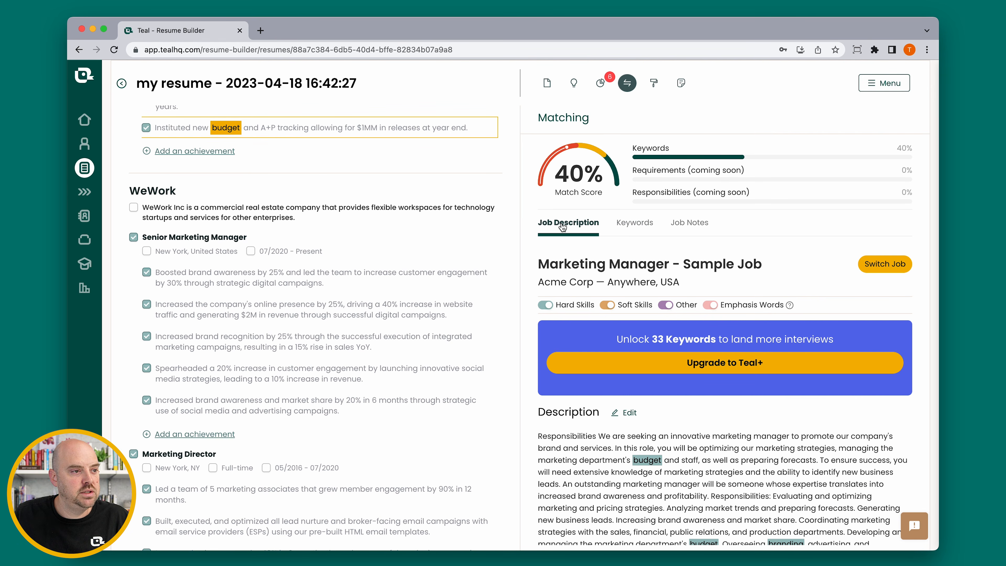
scroll(741, 358, down, 4)
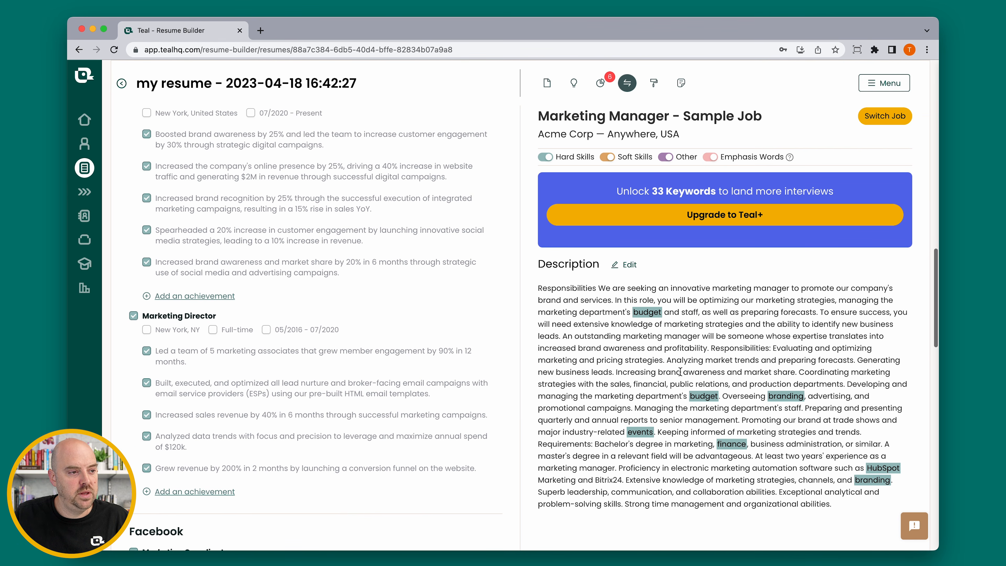
scroll(677, 349, up, 4)
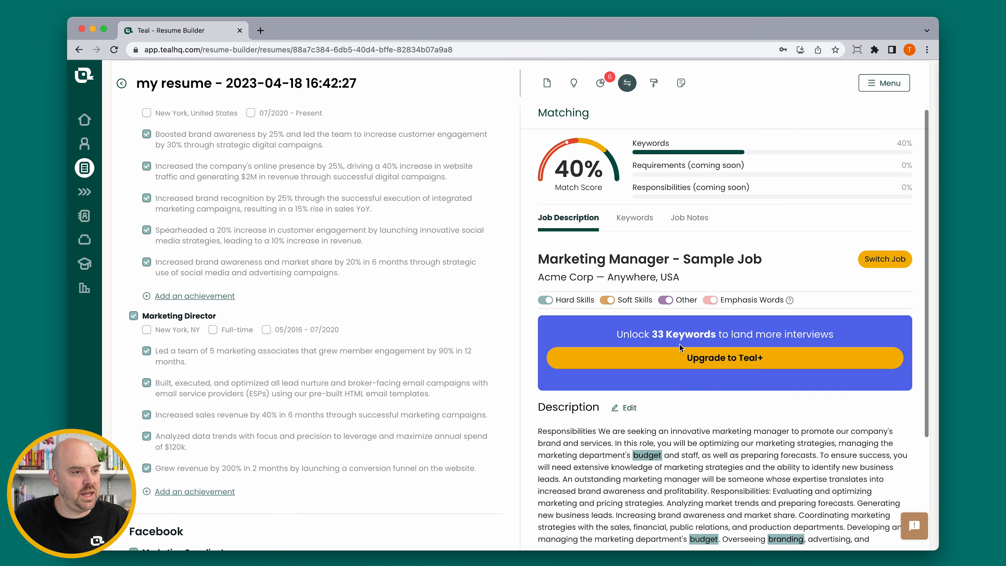
click(687, 217)
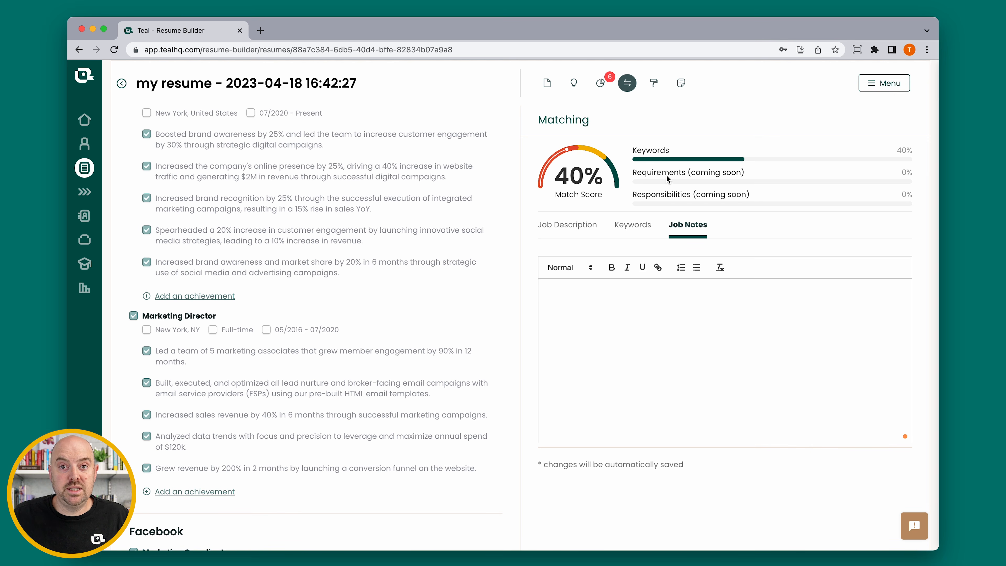
click(646, 231)
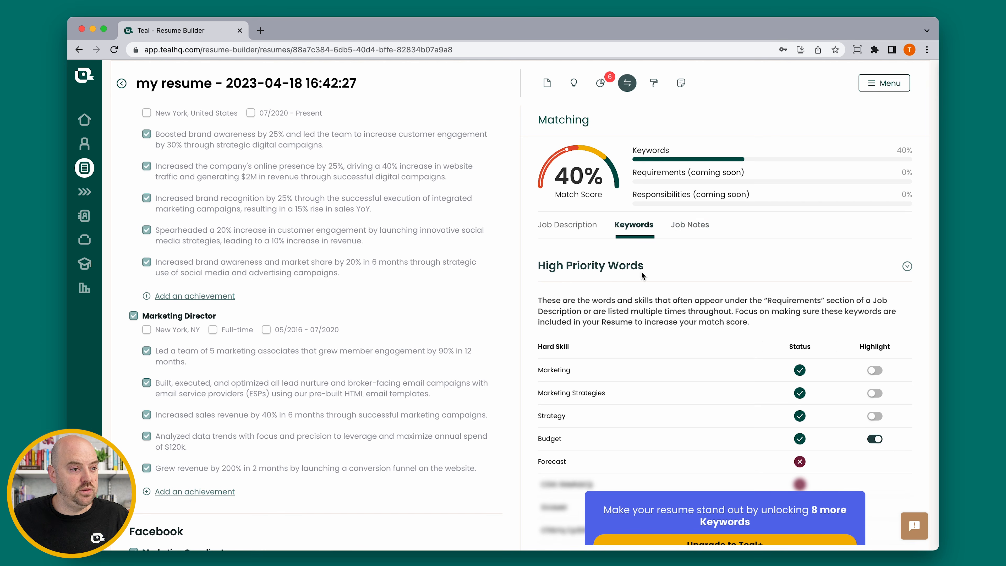
scroll(857, 348, down, 1)
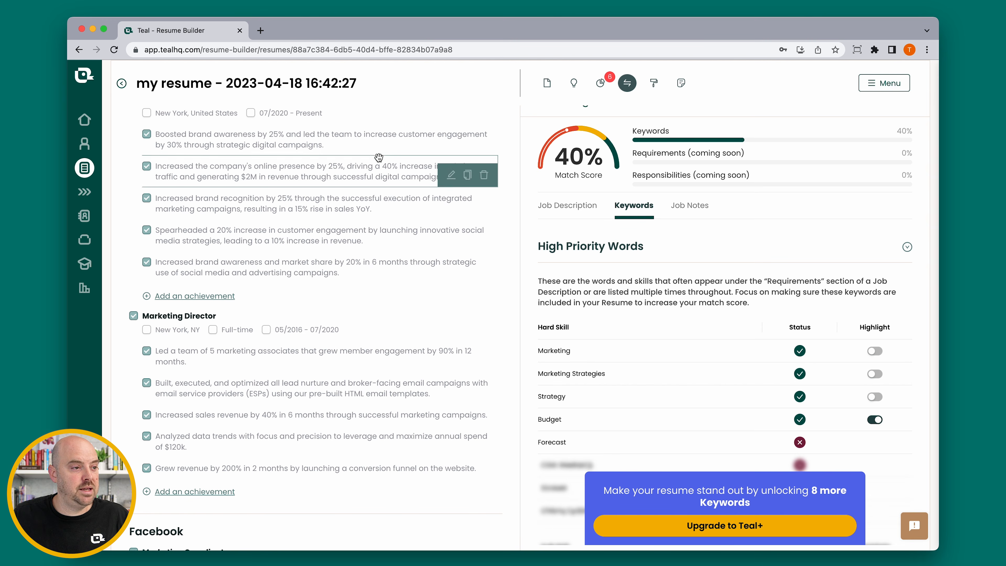
click(562, 206)
scroll(721, 450, down, 1)
scroll(721, 450, down, 2)
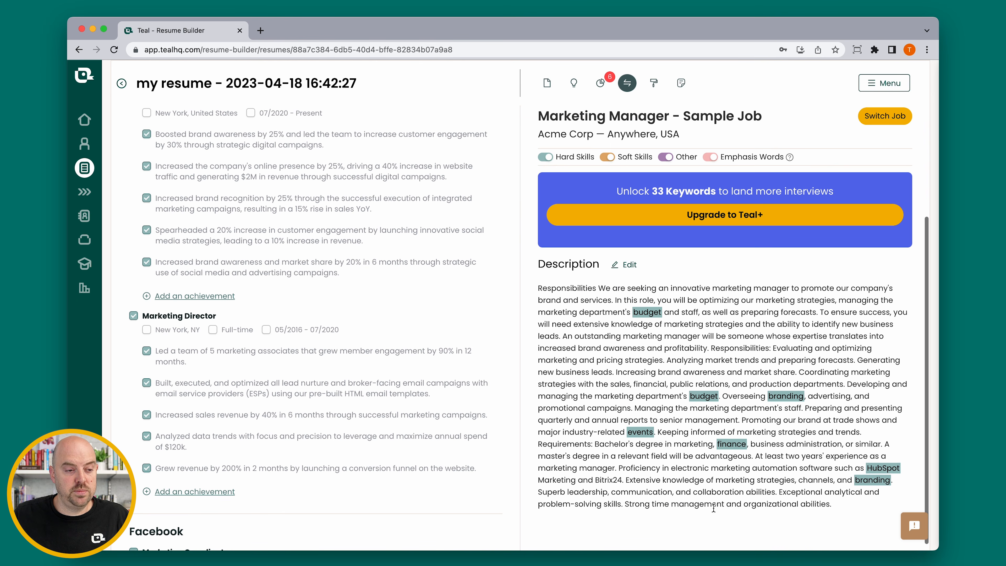
mouse_move(384, 270)
scroll(383, 270, up, 5)
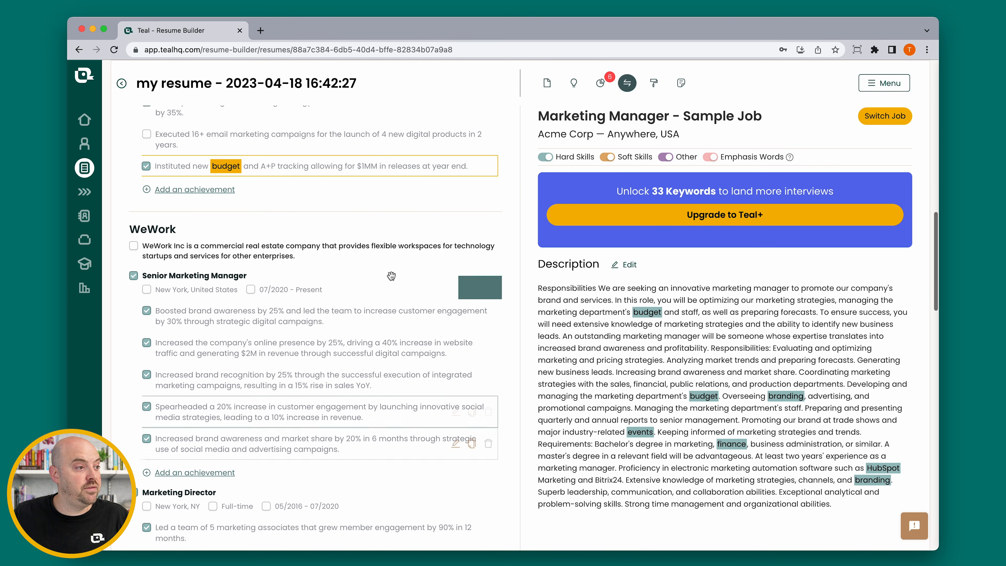
scroll(612, 278, up, 1)
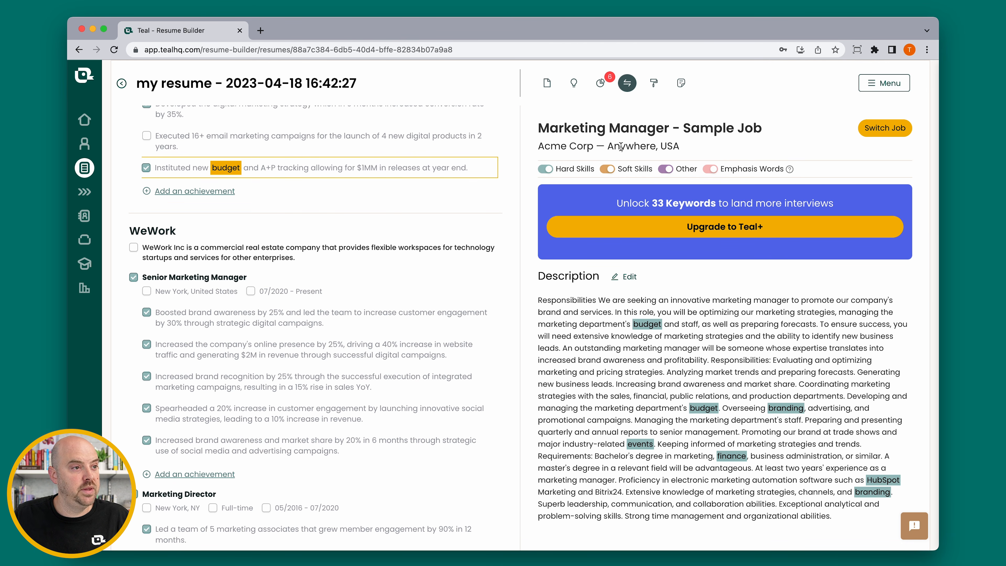
Compare the resume templates in the formatting settings, apply the one with the centered name header, and check its preview
scroll(448, 191, up, 14)
scroll(659, 129, up, 3)
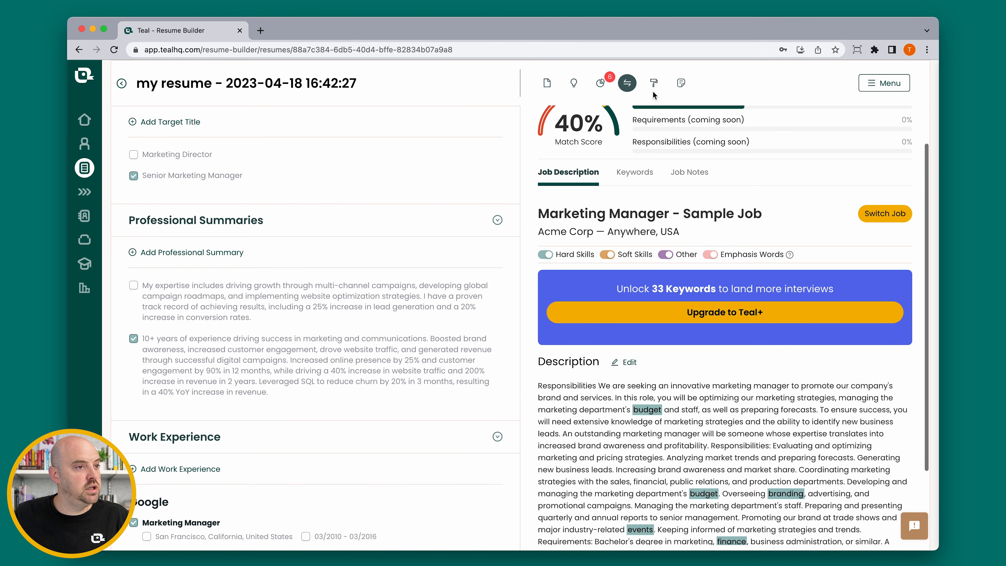
click(652, 85)
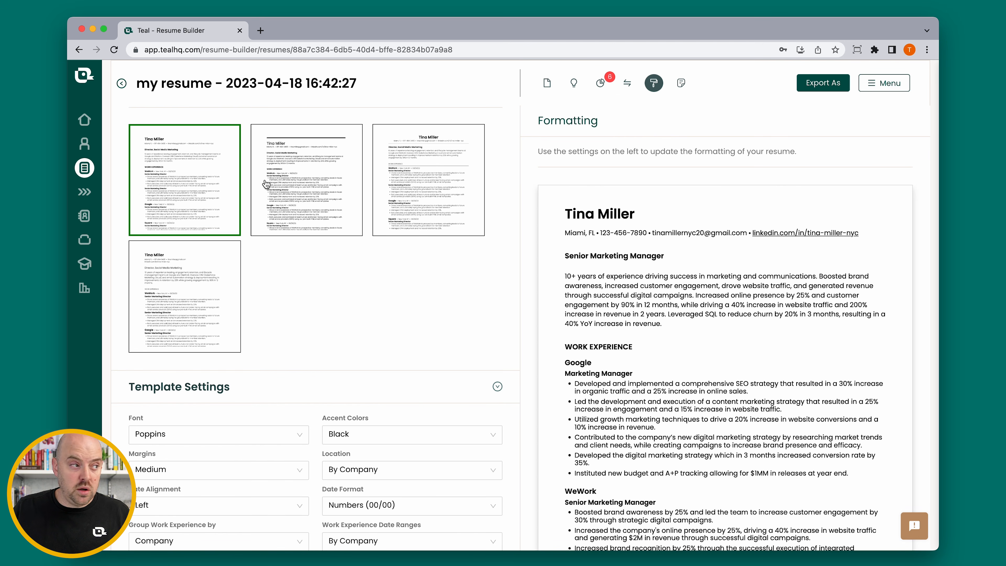
click(188, 169)
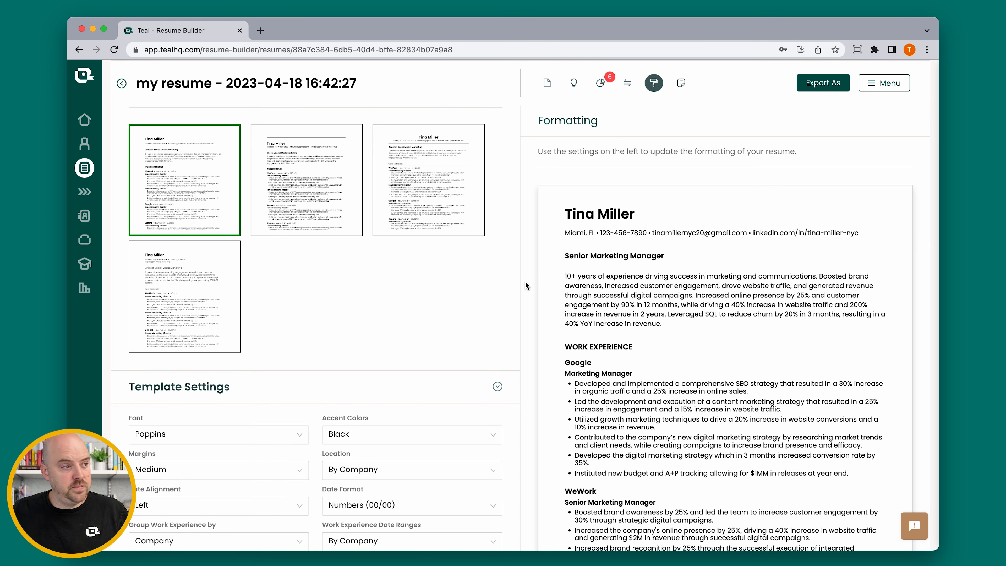
click(311, 176)
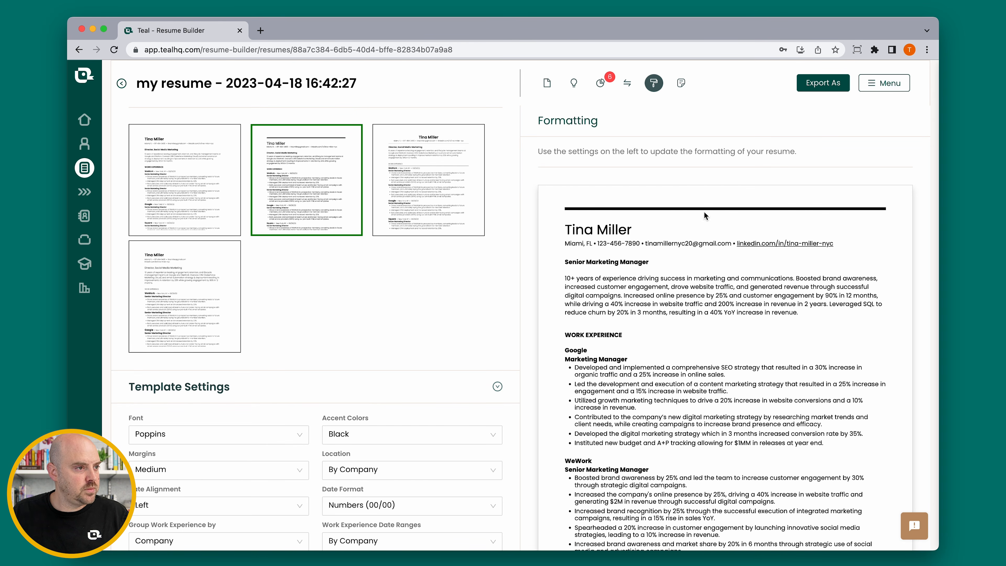
click(390, 162)
click(137, 310)
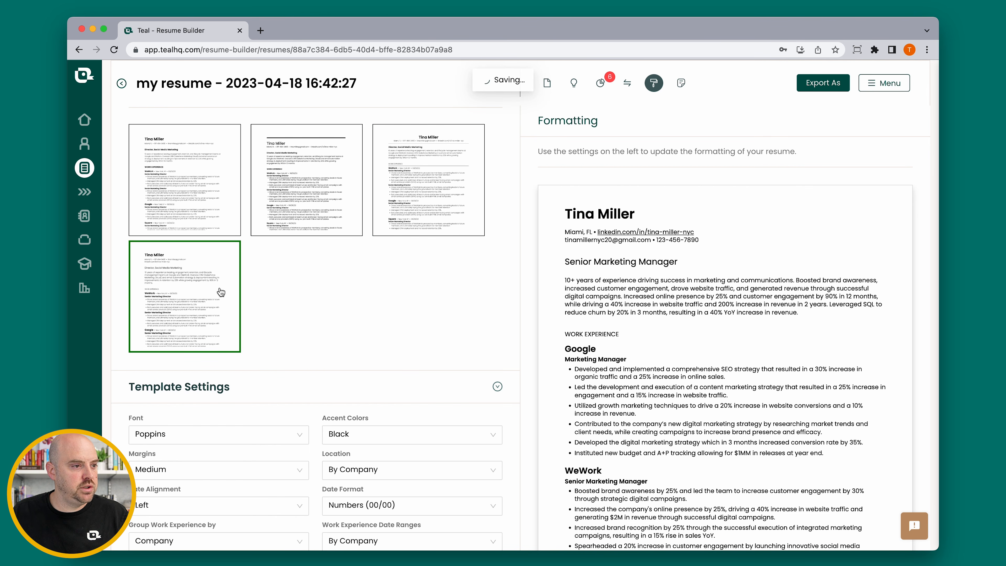
click(412, 196)
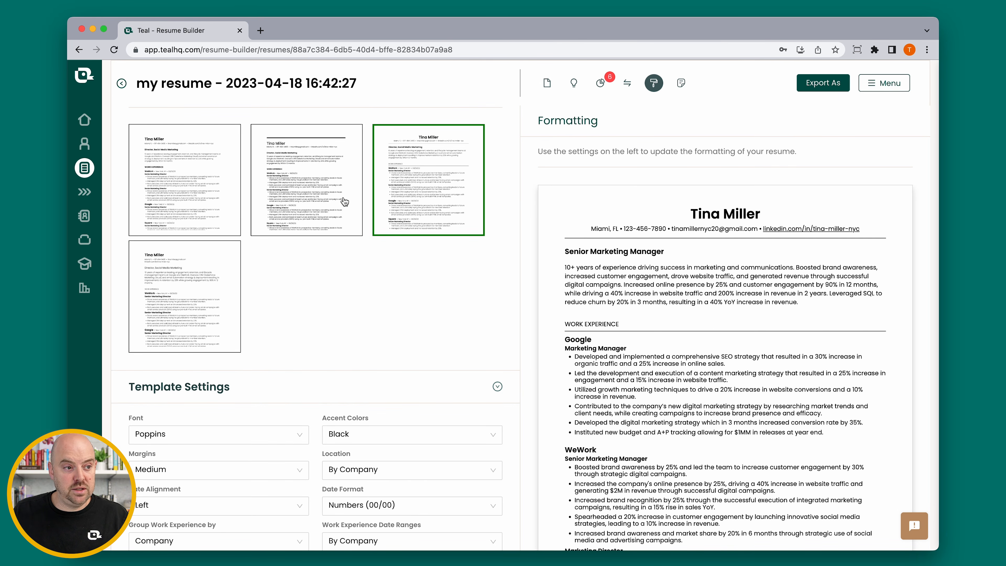
scroll(684, 280, down, 2)
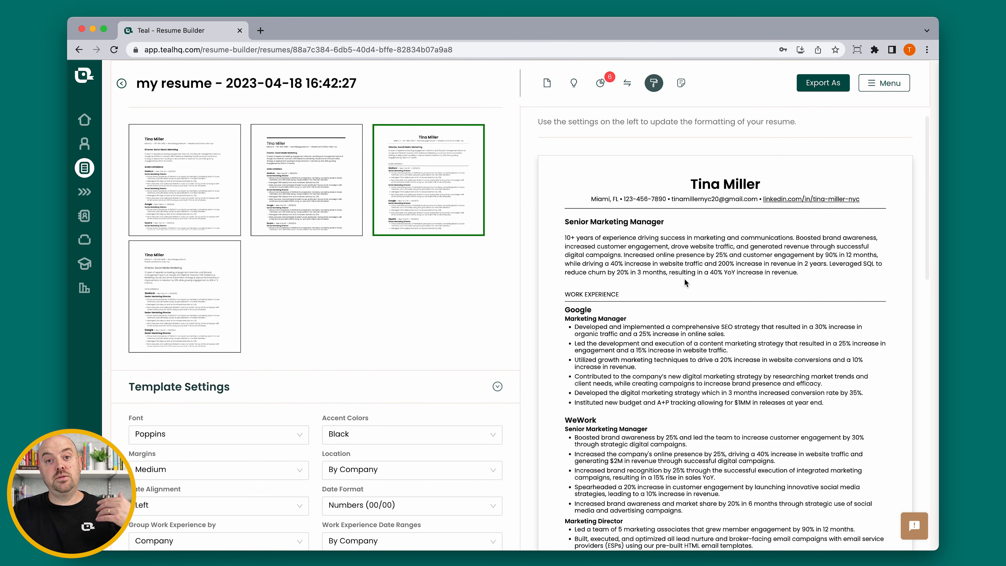
scroll(691, 305, down, 1)
scroll(692, 303, down, 2)
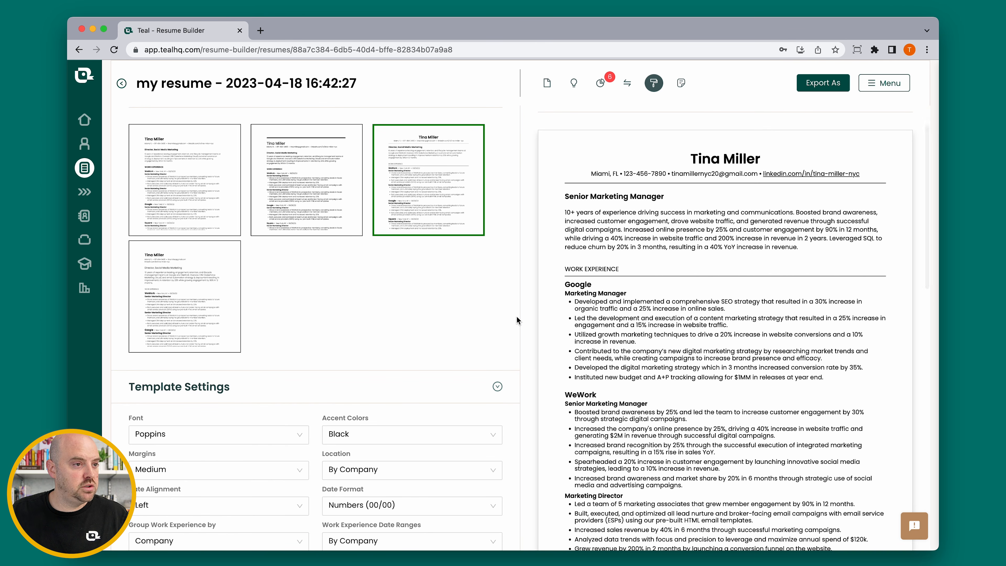
Set the template's font to Times New Roman and its margins to Small
scroll(275, 333, down, 2)
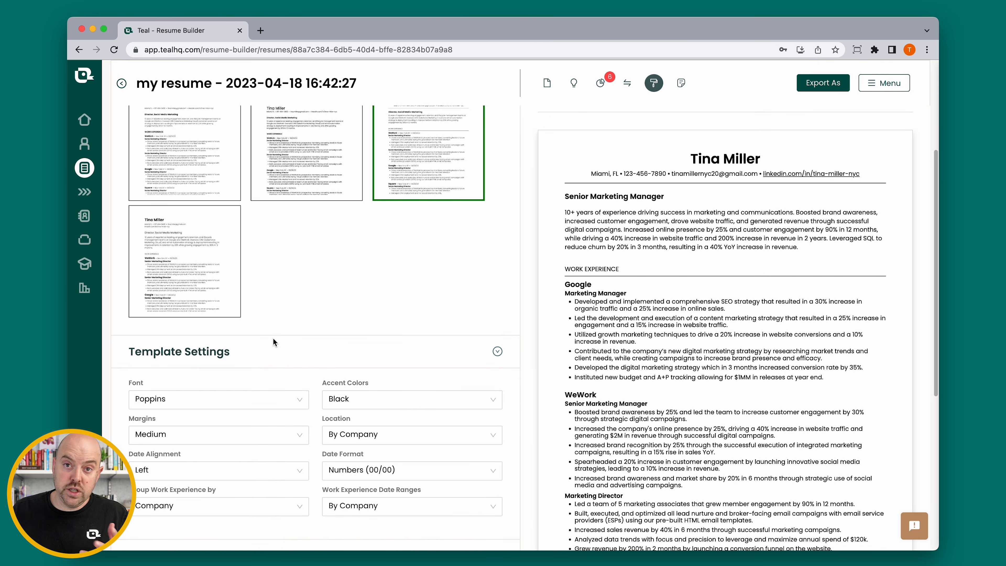
scroll(277, 334, down, 1)
click(229, 382)
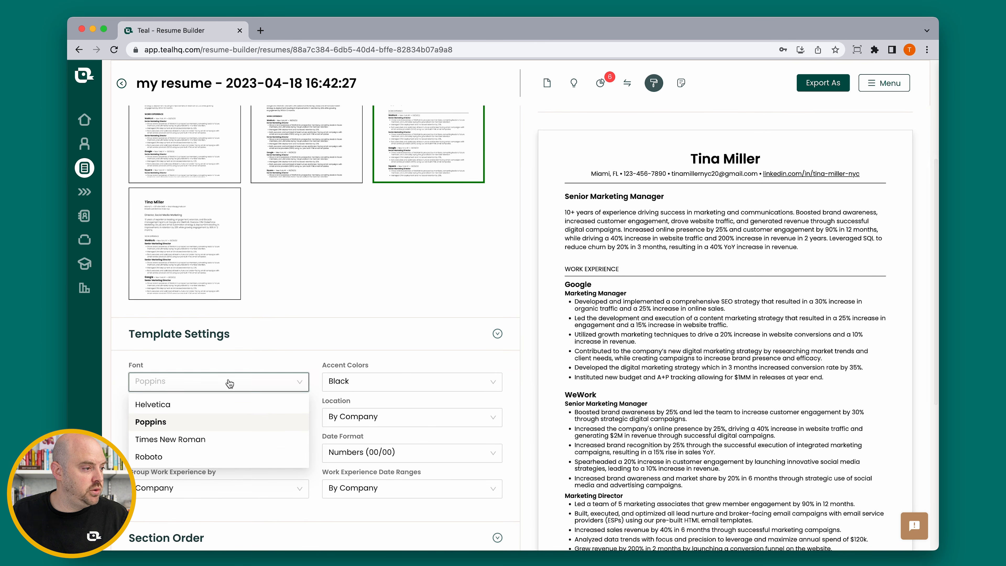
click(203, 437)
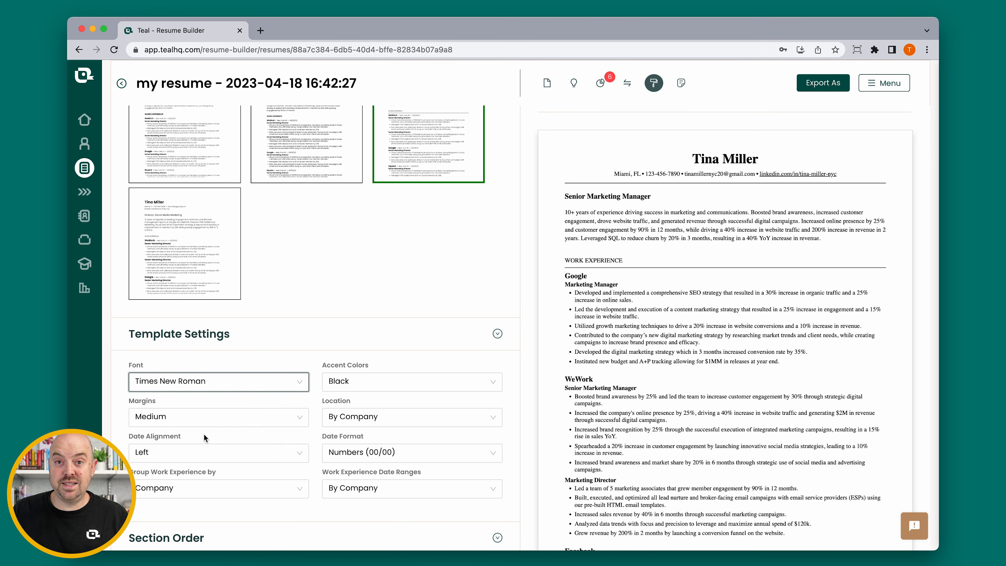
scroll(252, 331, down, 4)
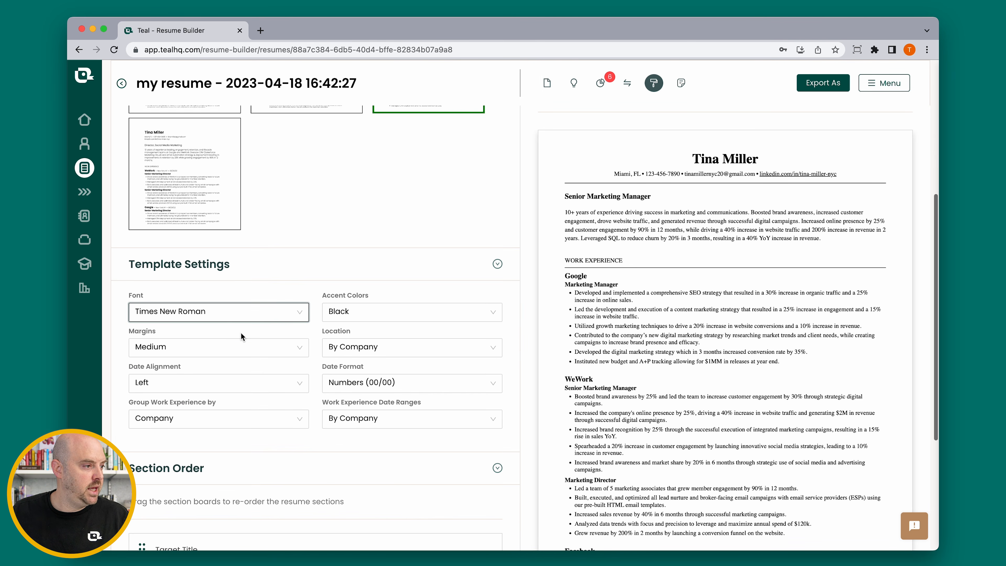
click(193, 353)
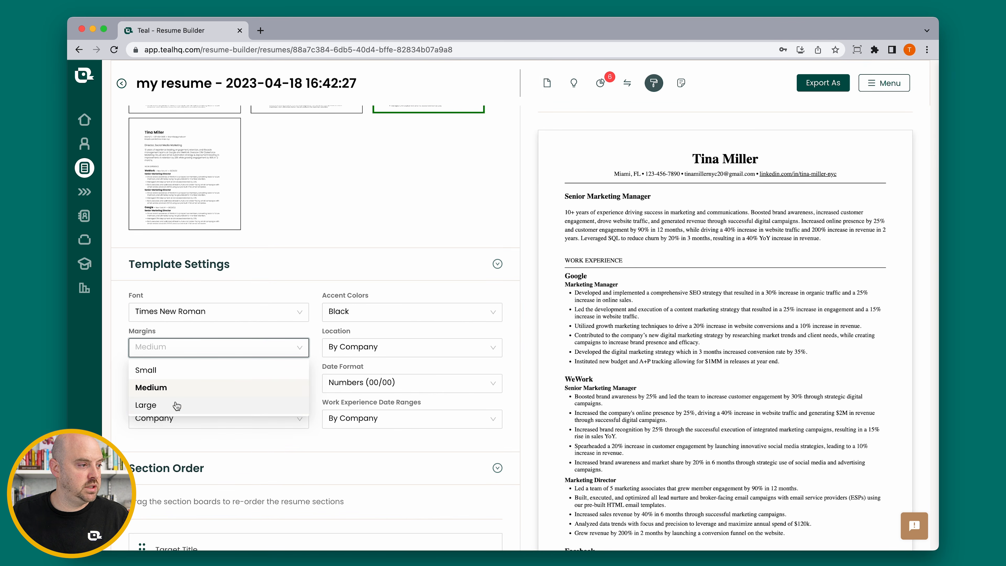
click(179, 371)
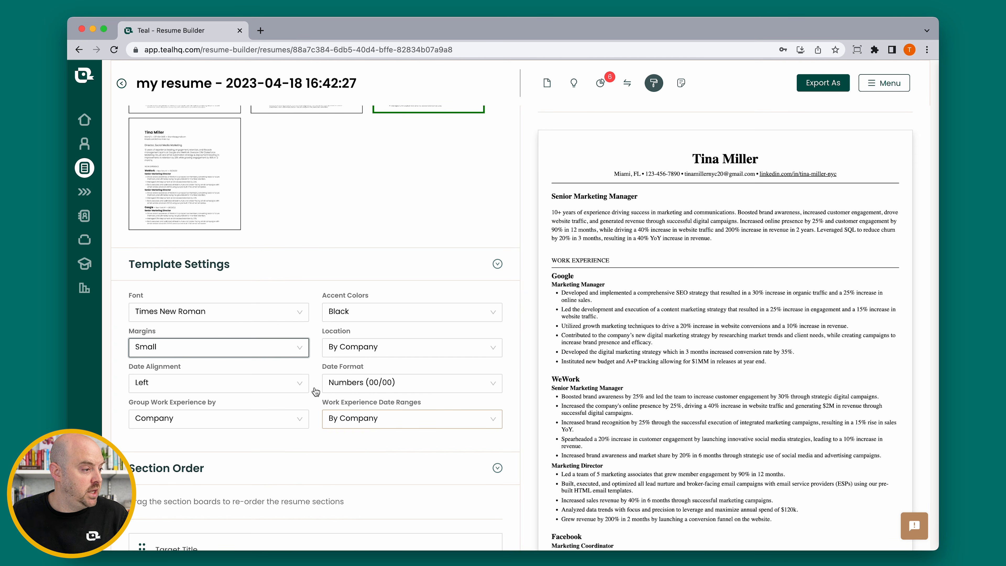
Try grouping the work experience by Position, and set the grouping back to Company
click(189, 416)
click(165, 465)
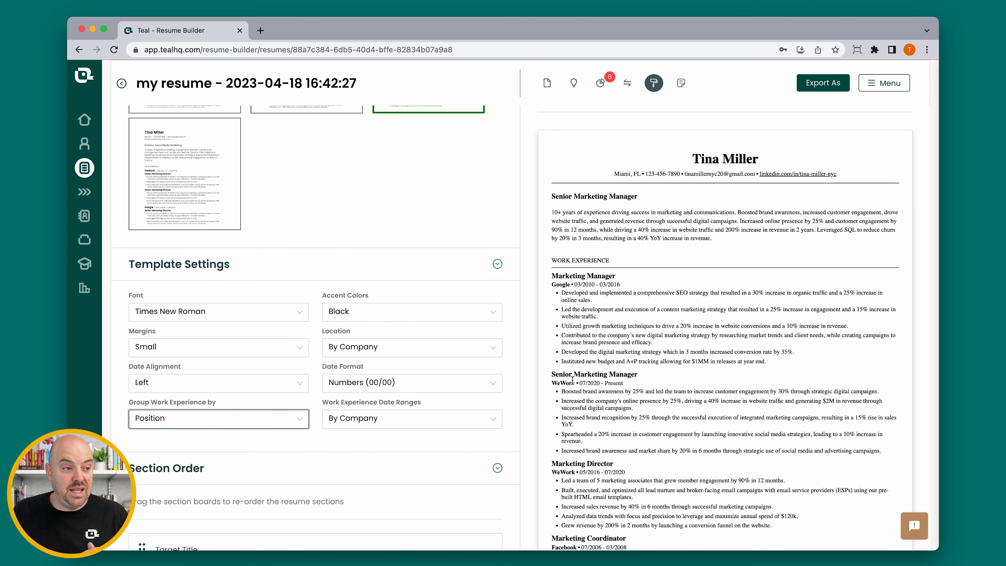
click(240, 422)
click(185, 443)
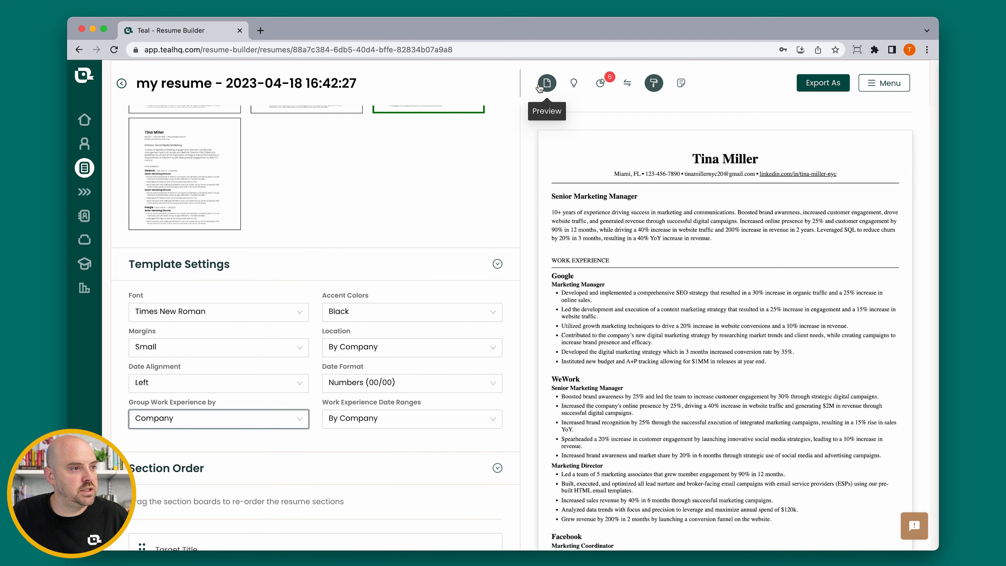
Include the location and date range for Google's Marketing Manager and WeWork's Senior Marketing Manager positions in the resume
click(547, 83)
scroll(283, 480, down, 8)
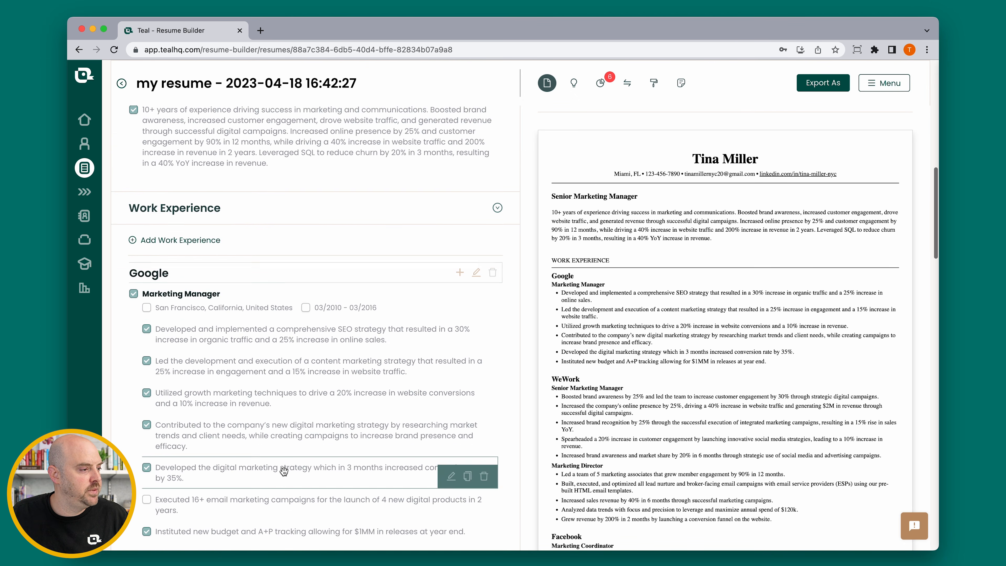
click(147, 218)
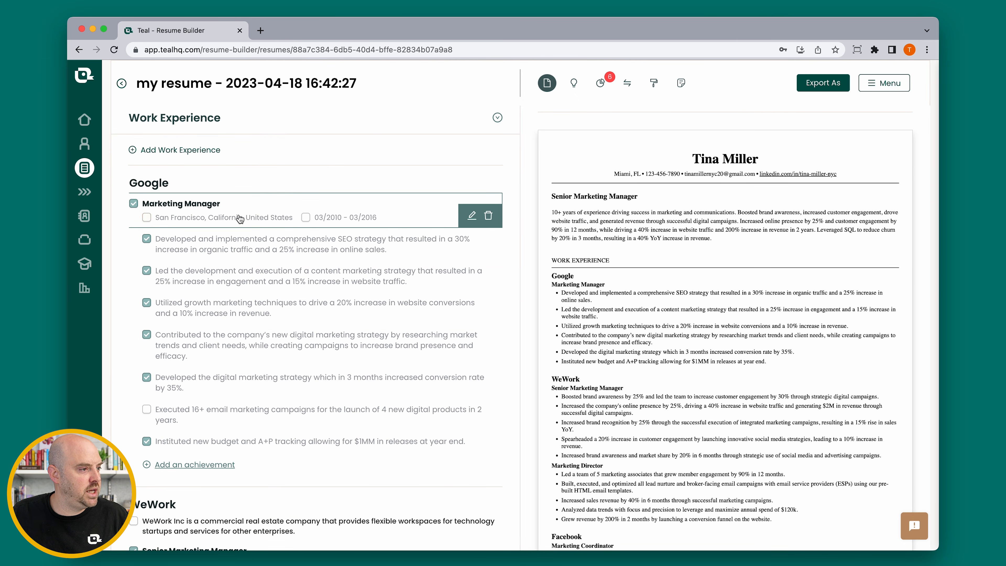
scroll(273, 281, down, 2)
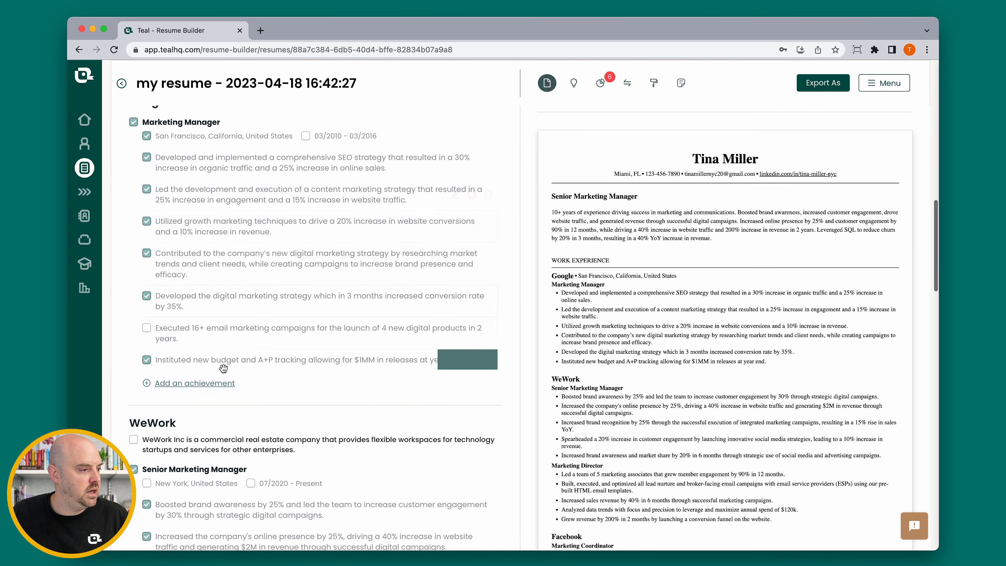
scroll(264, 433, down, 1)
click(263, 464)
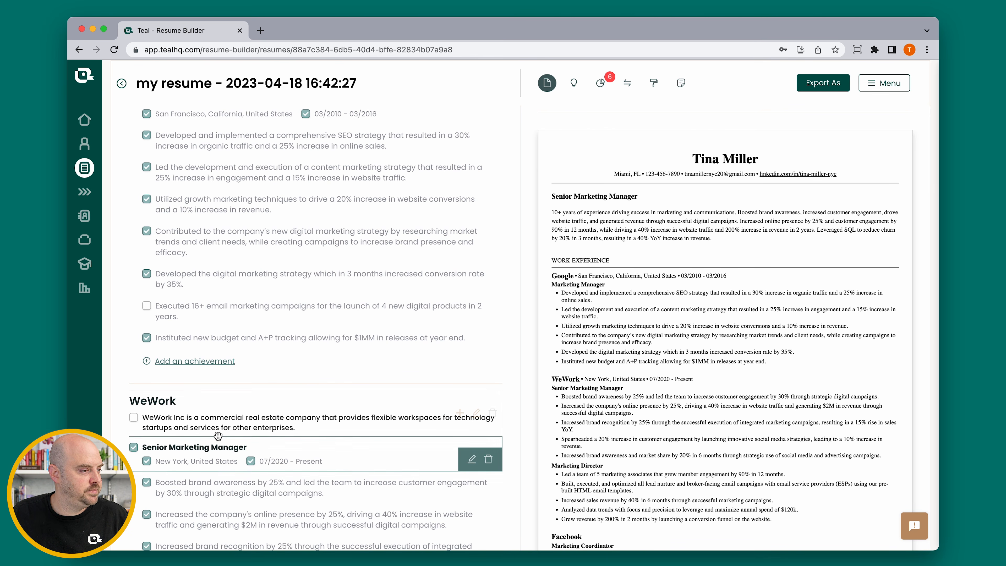
Include the New York location, Full-time employment type and 05/2016 - 07/2020 dates for WeWork's Marketing Director position
scroll(174, 396, down, 5)
click(186, 391)
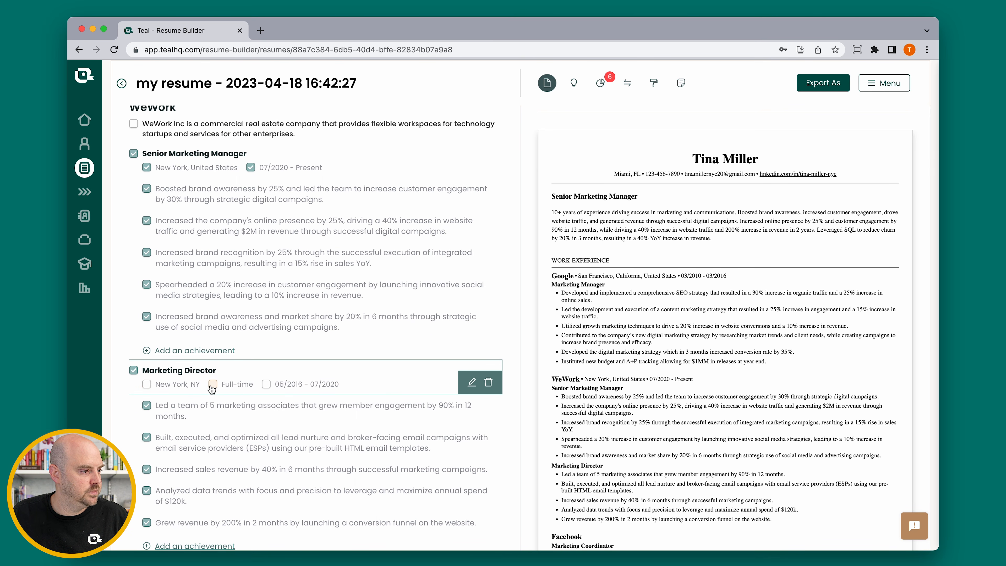
click(212, 385)
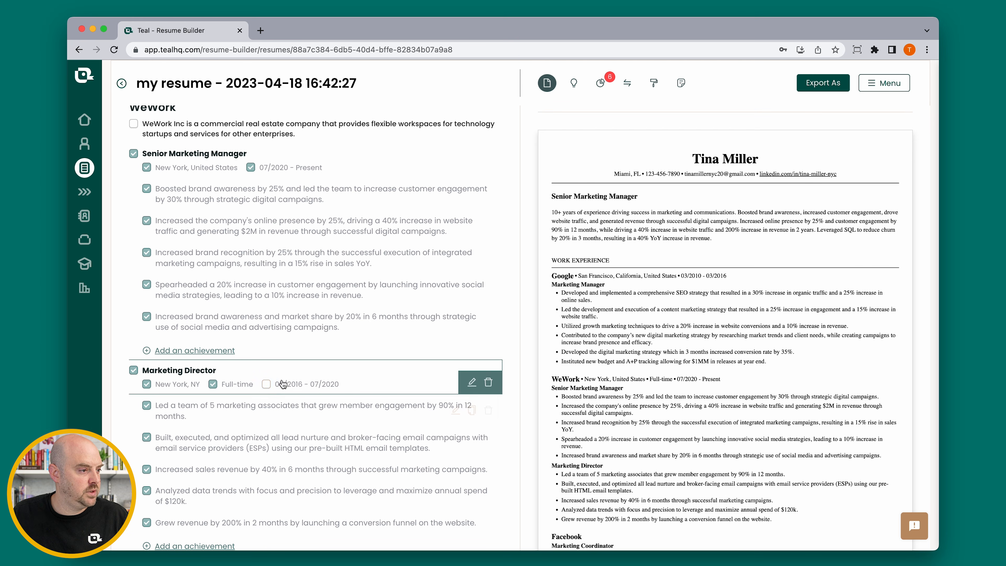
click(266, 384)
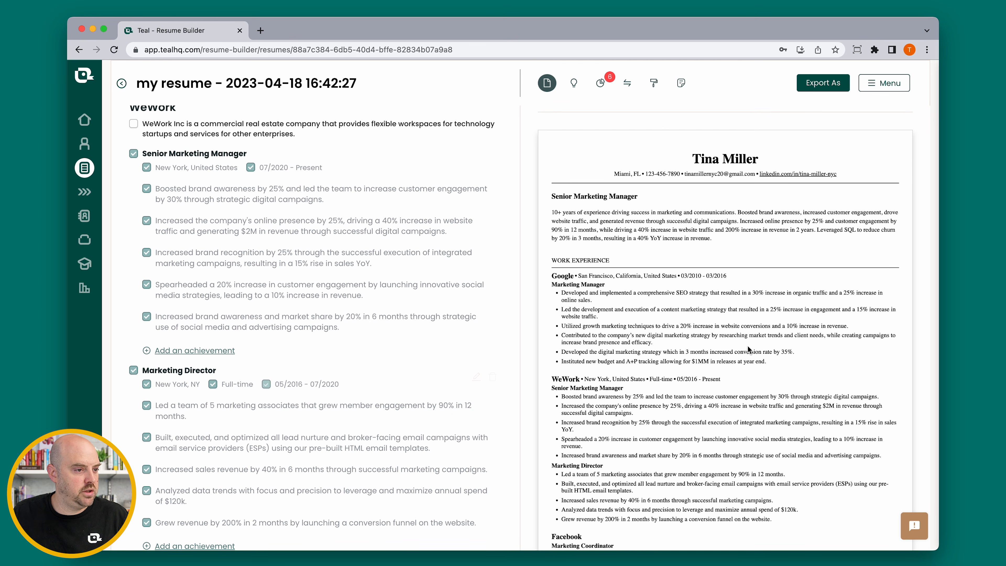
Set the date alignment in the template's formatting settings to Right
click(653, 84)
scroll(176, 275, up, 3)
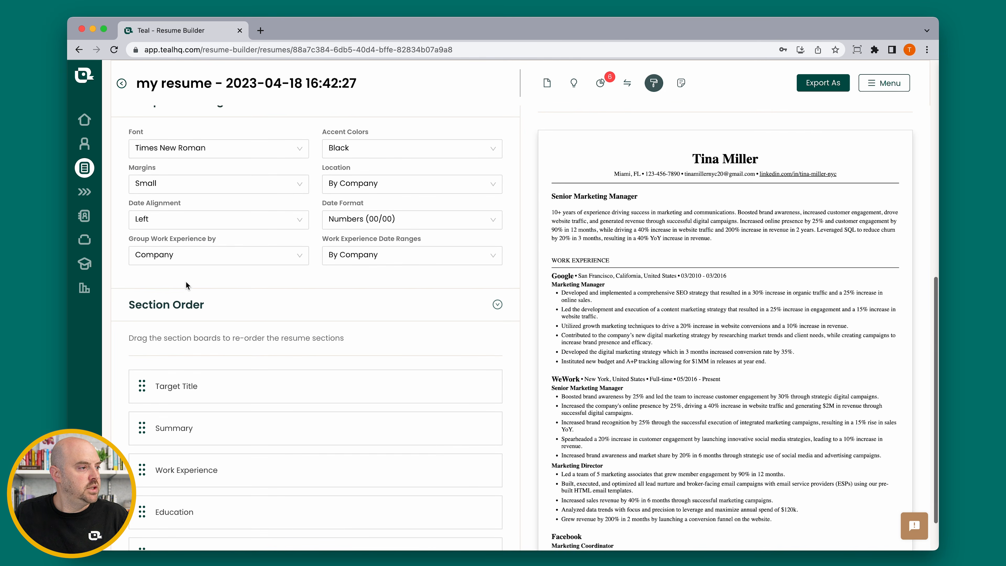
scroll(198, 232, up, 1)
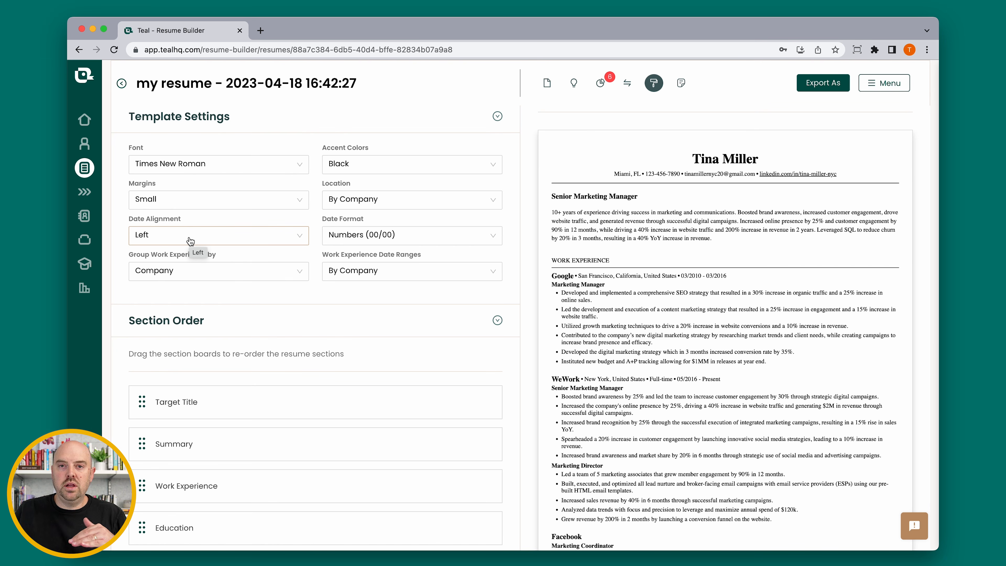
click(190, 241)
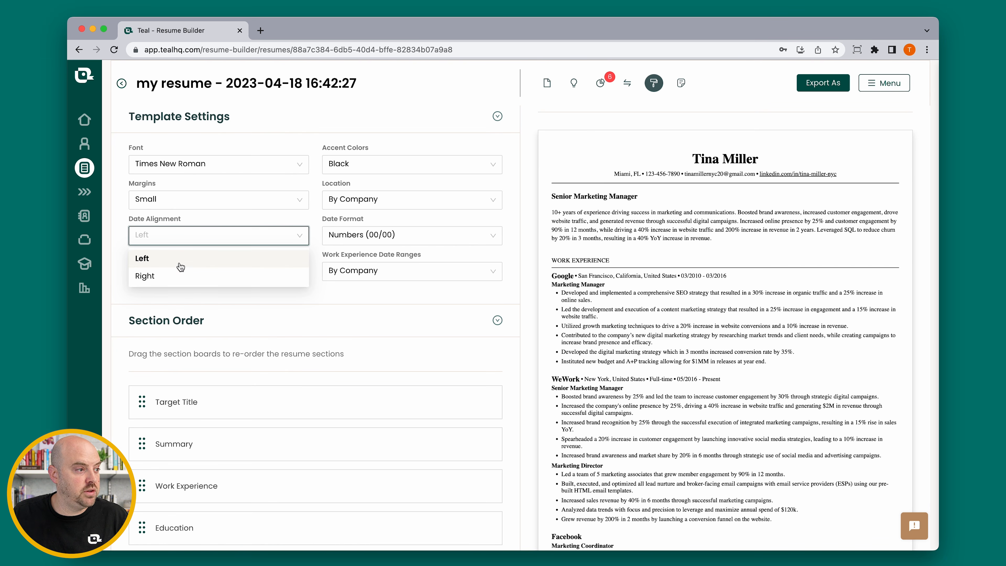
click(180, 278)
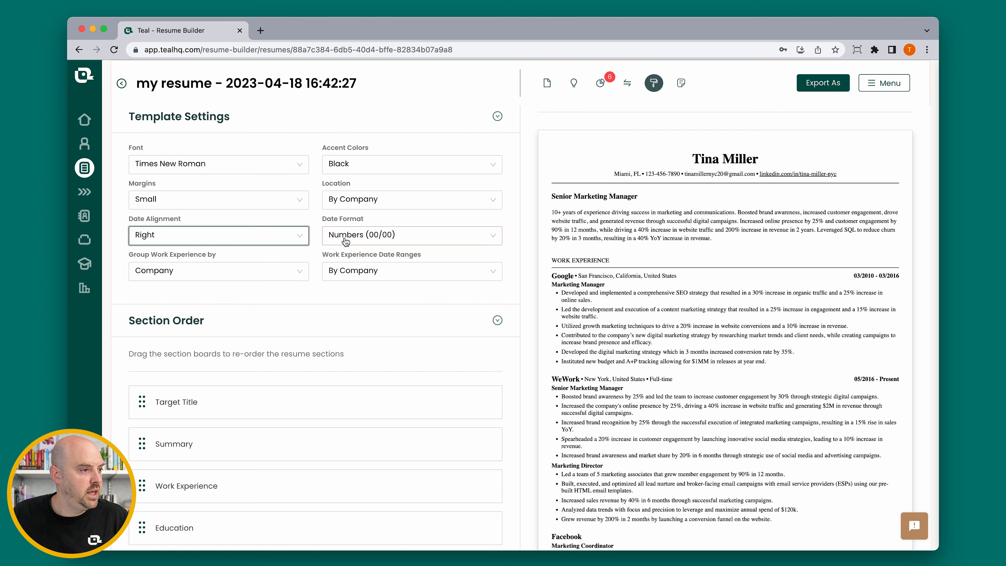
Try the Short Name (Jan) date format, and set the date format to Long Name (January)
click(359, 237)
click(362, 278)
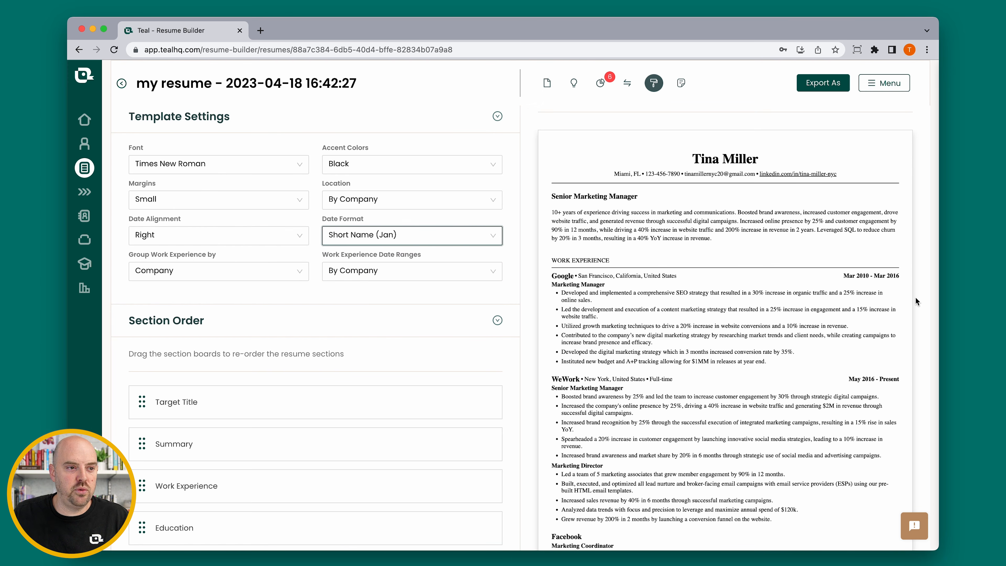
click(450, 244)
click(406, 292)
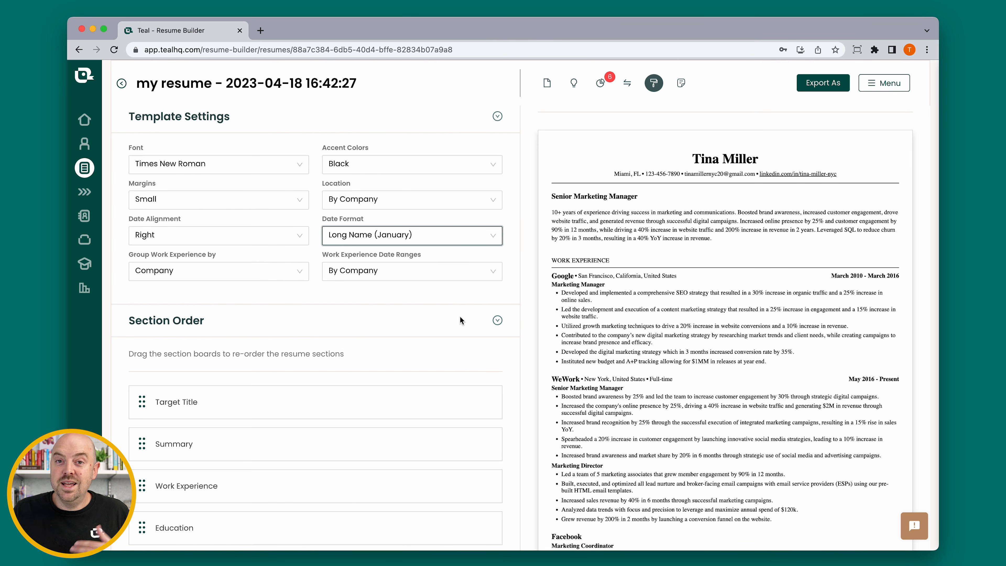
Try showing the work experience date ranges By Position, and set them to Both
click(379, 270)
click(358, 312)
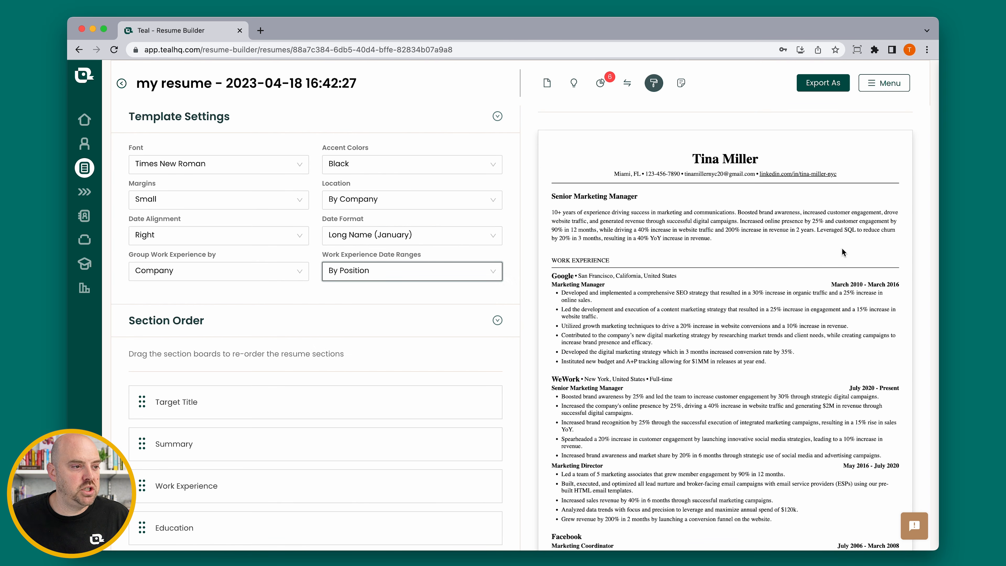
click(371, 272)
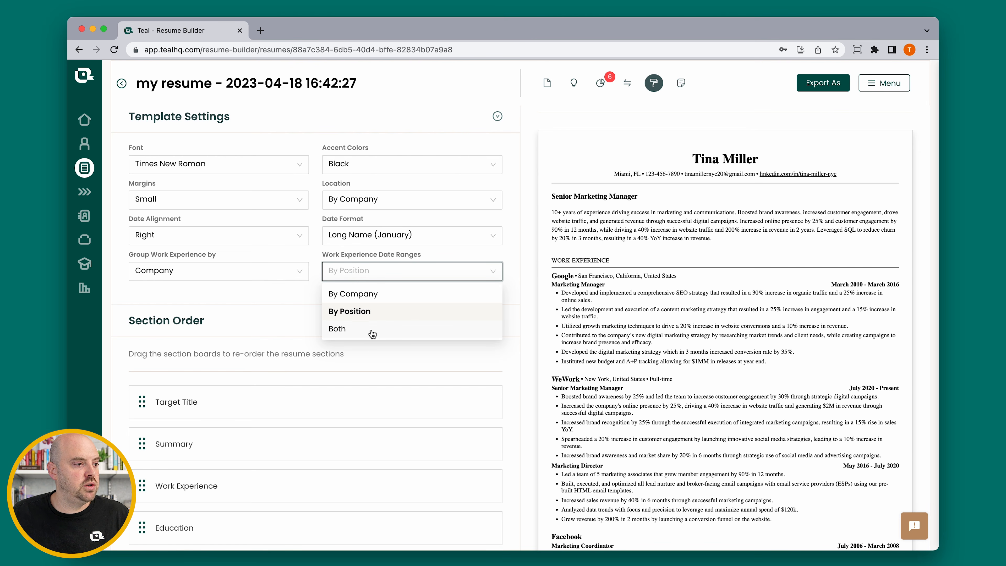
click(428, 328)
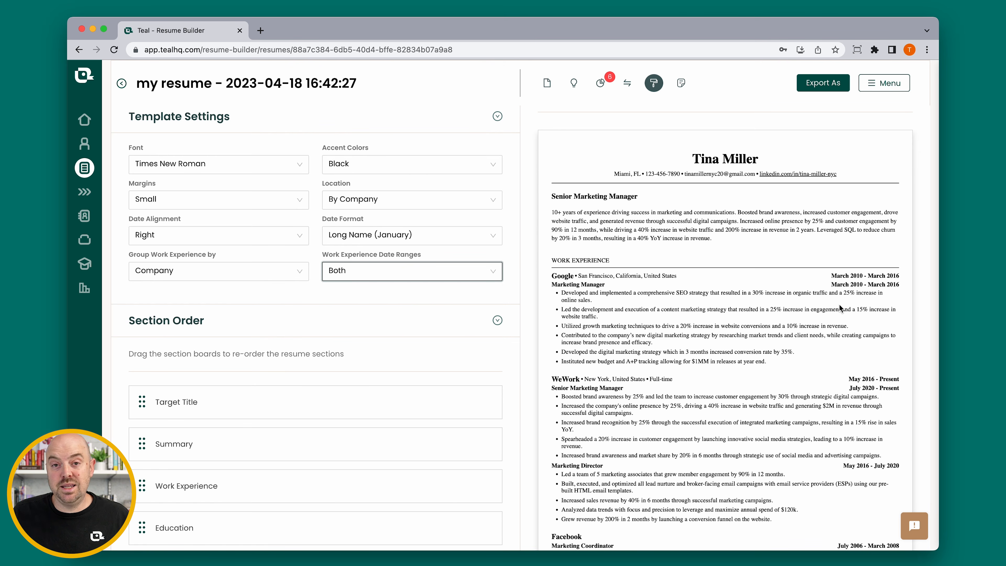
click(379, 273)
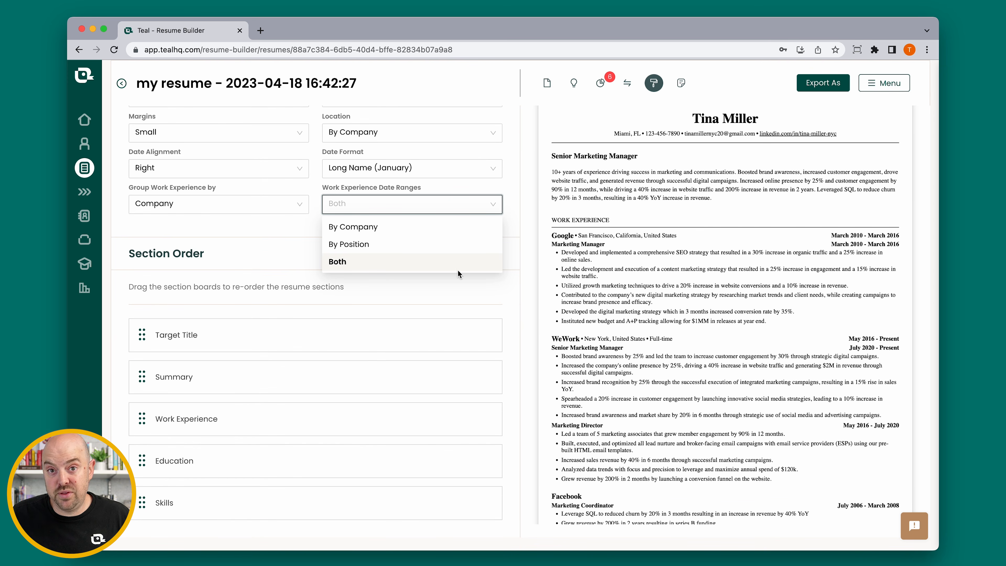
click(510, 209)
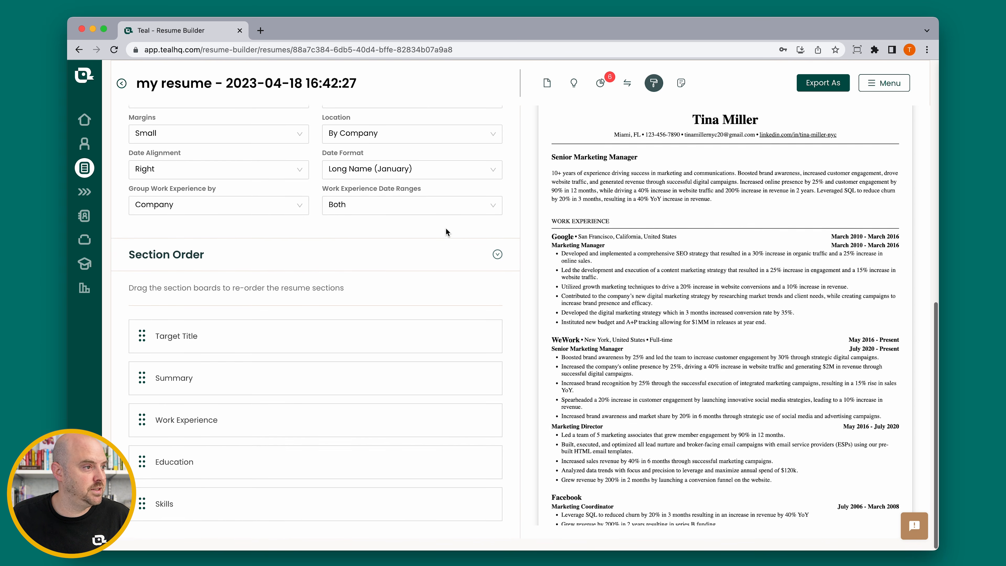
Set the template's work experience location to By Position
scroll(445, 227, up, 1)
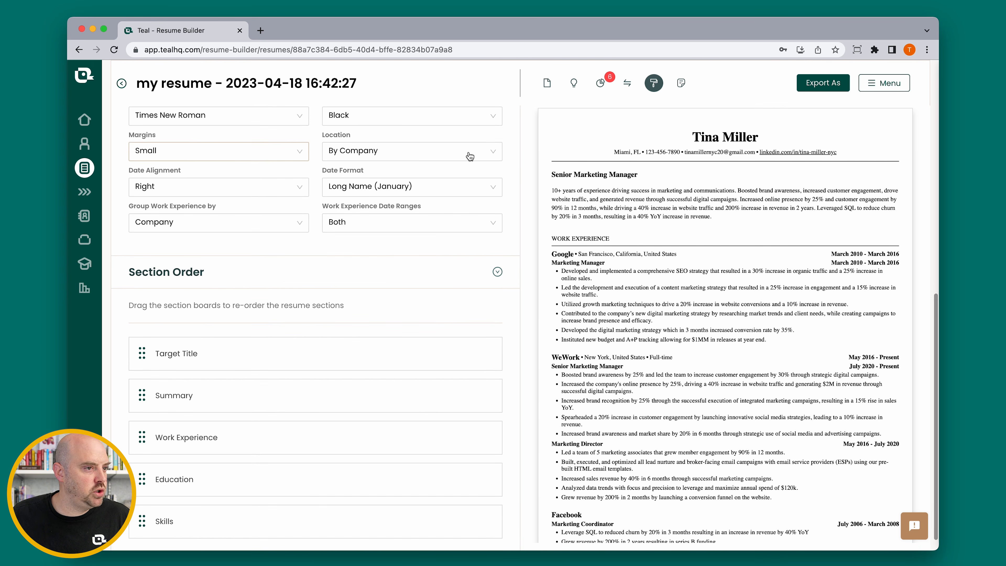
click(405, 156)
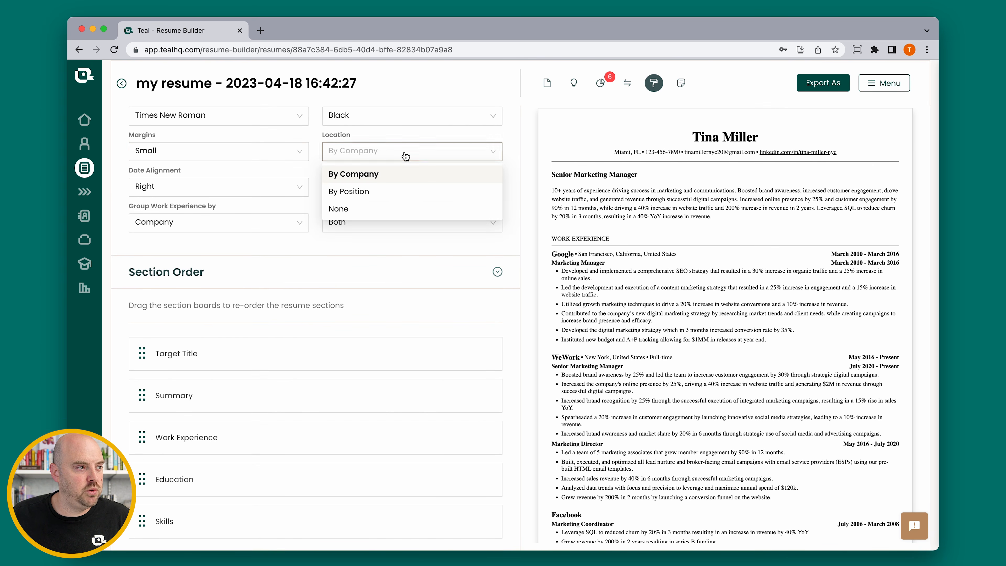
click(369, 191)
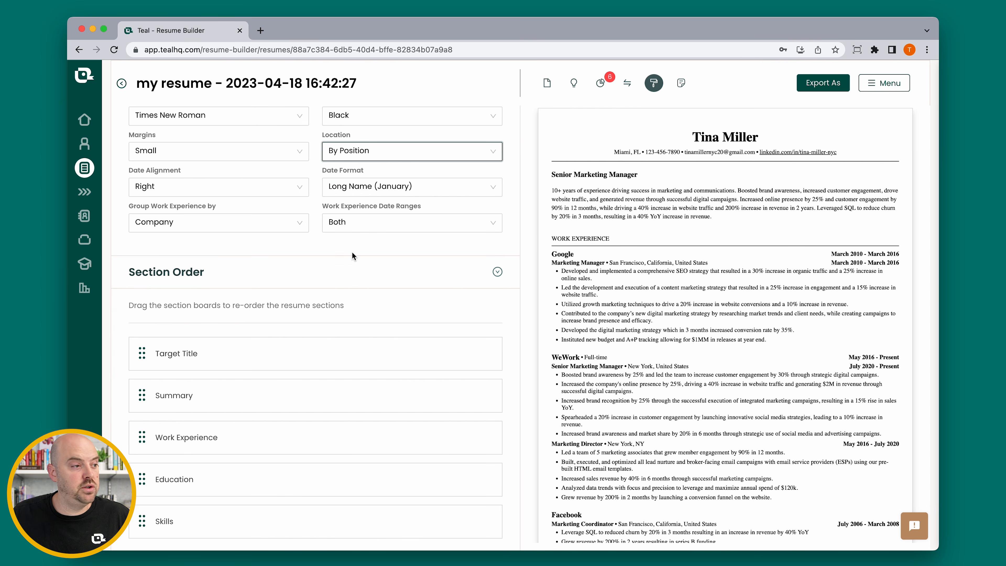
Reorder the resume sections by moving Education to the first place and placing Skills above it
scroll(350, 396, down, 1)
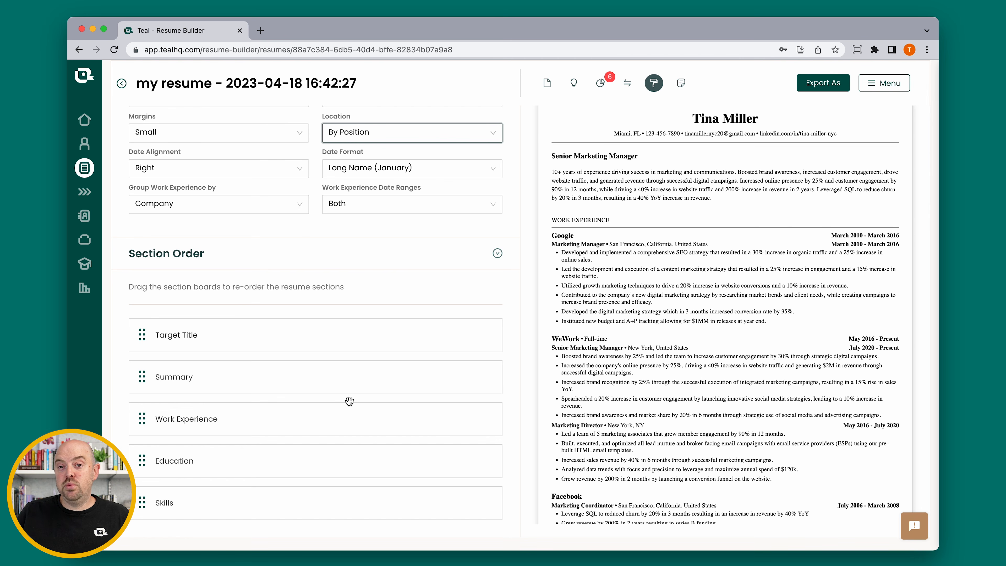
drag(232, 464, 239, 343)
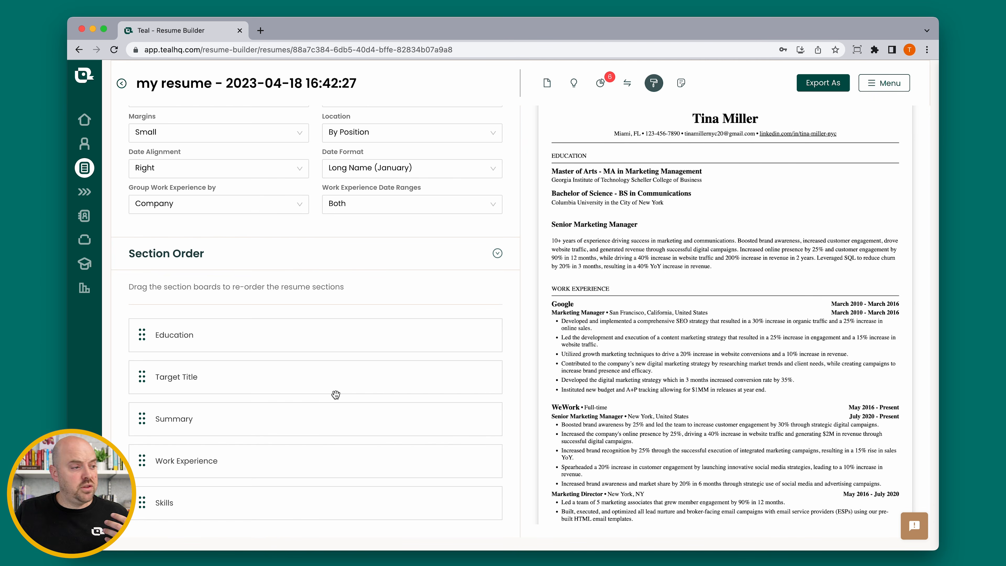
drag(233, 497, 244, 337)
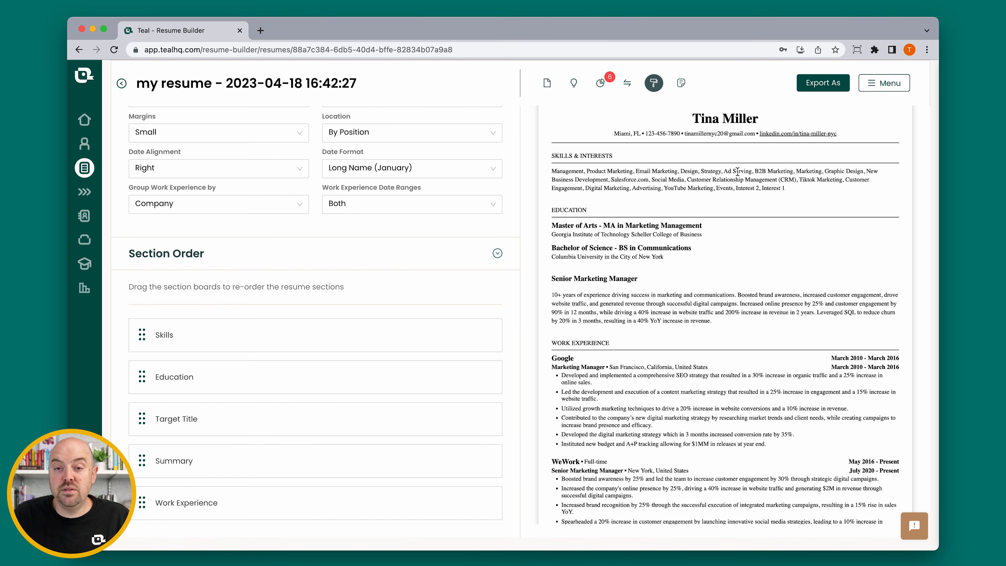
scroll(673, 135, up, 3)
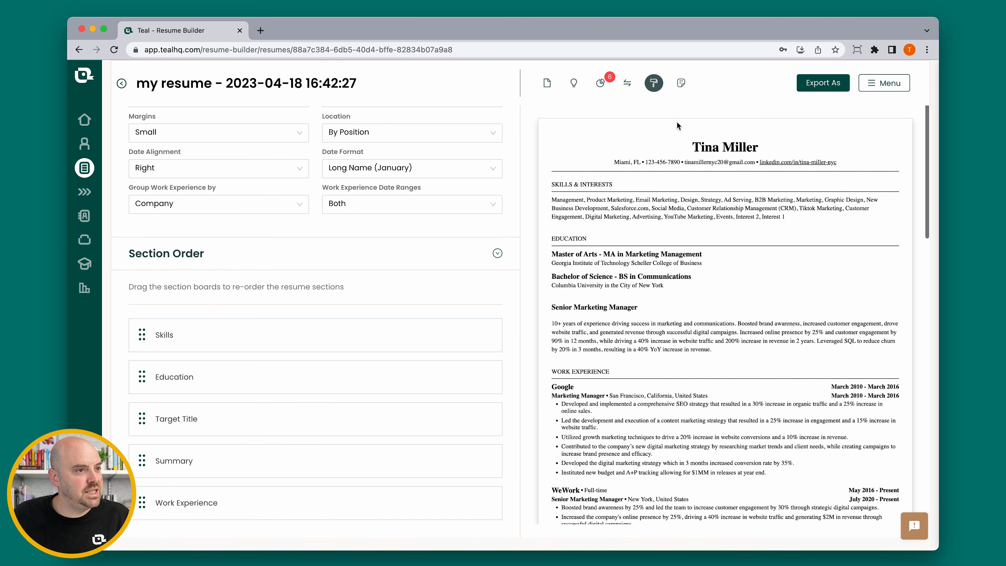
Generate an AI cover letter for the Marketing Manager sample job at Acme Corp, read it through, and copy its text
click(680, 85)
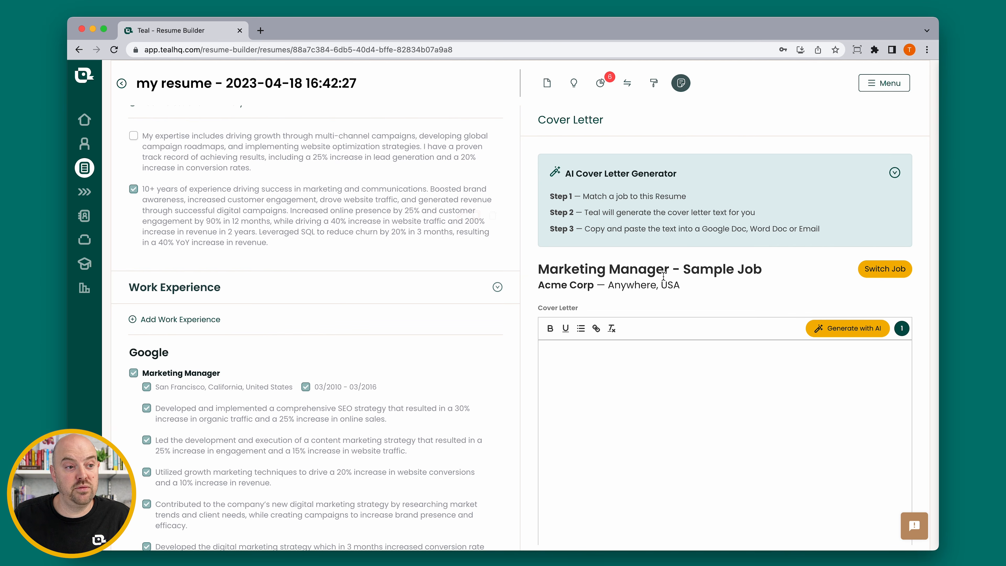
click(833, 330)
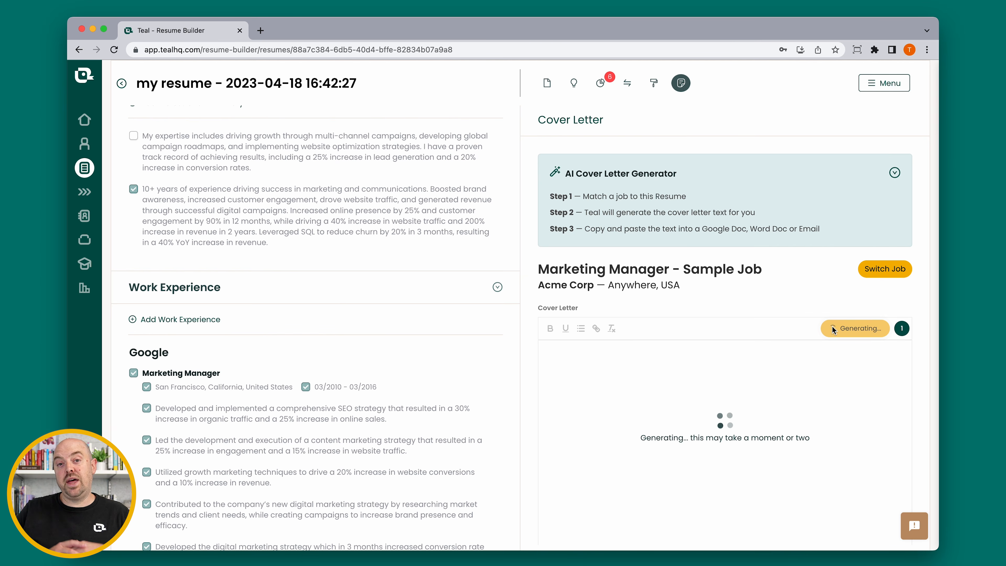
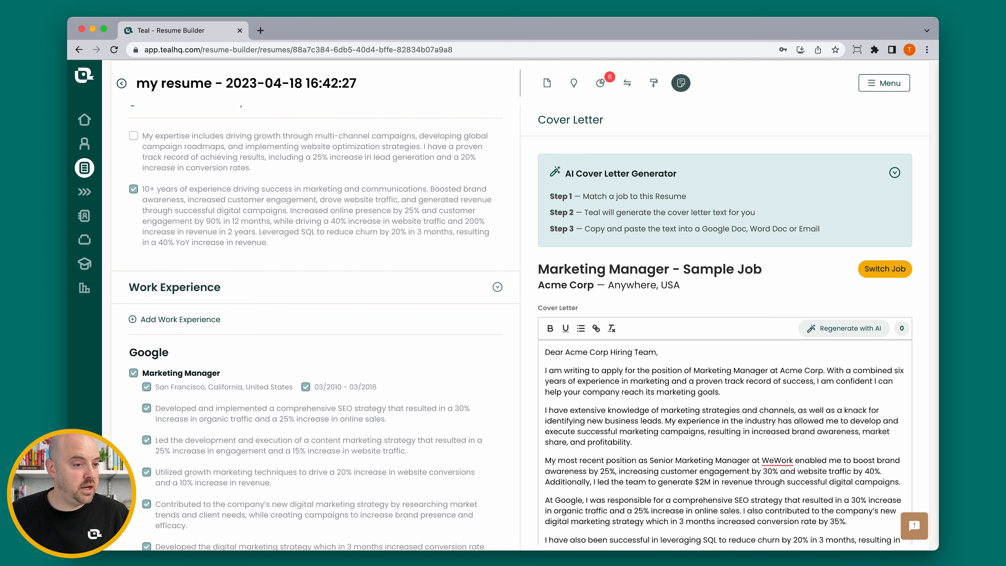
scroll(732, 406, down, 5)
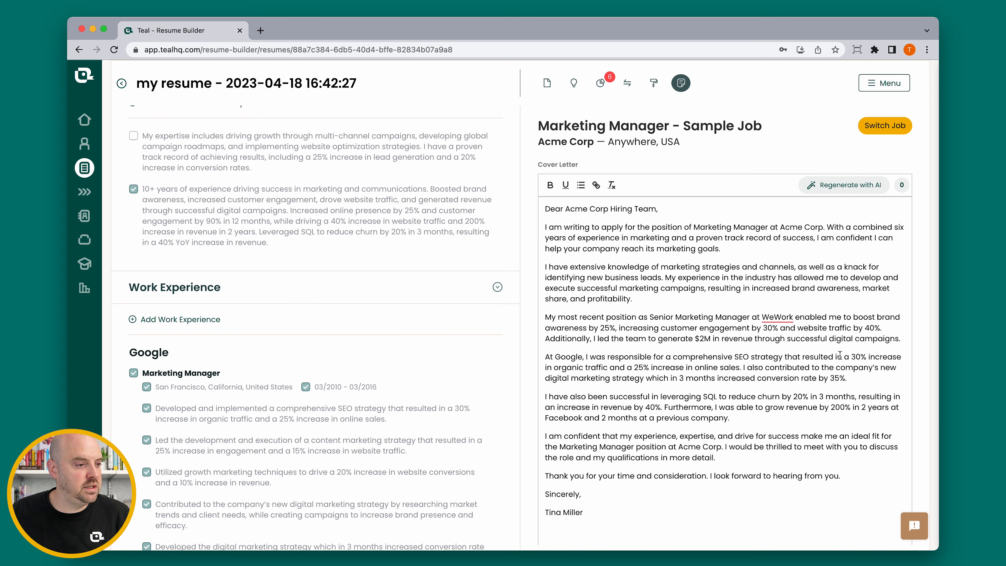
scroll(772, 341, down, 3)
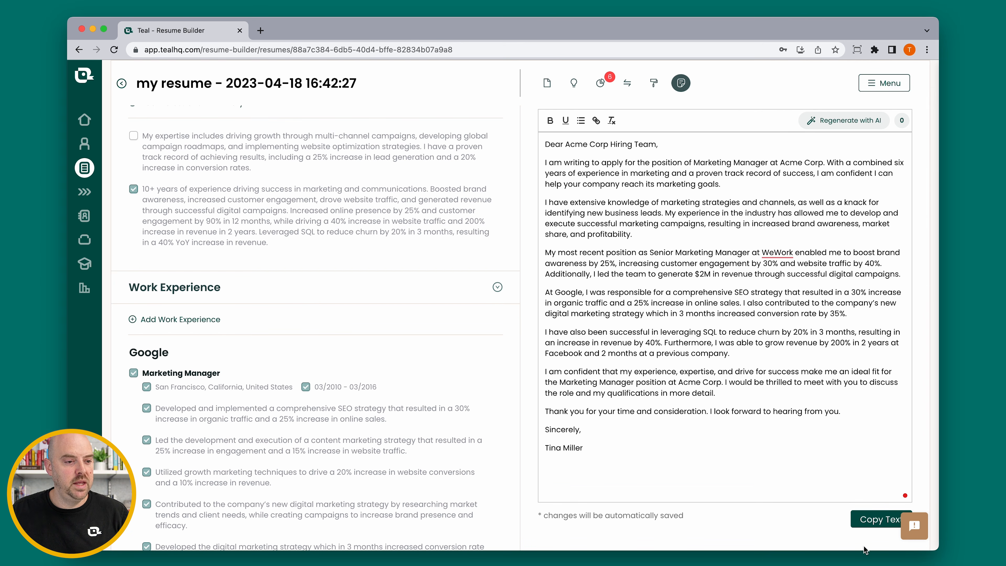
click(857, 525)
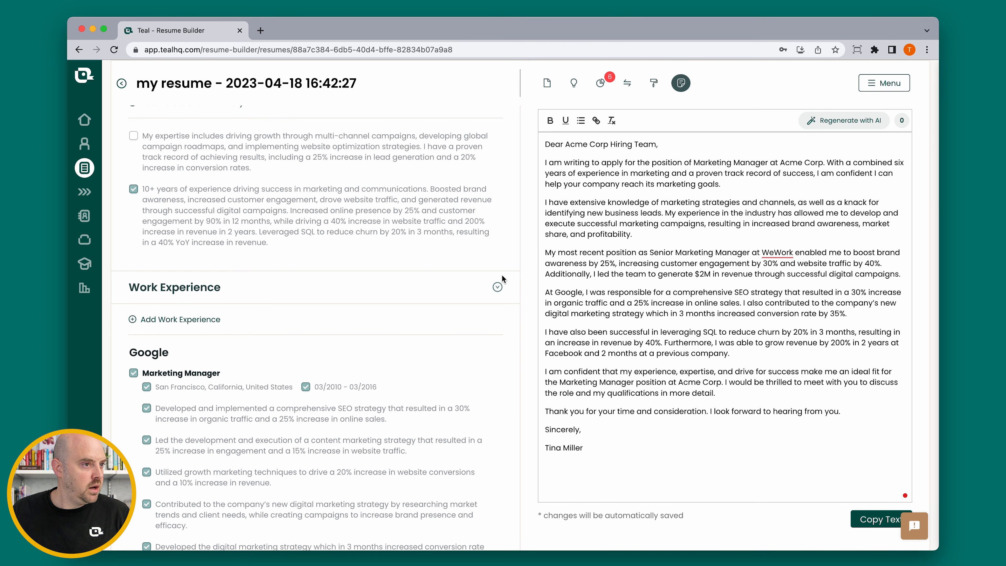
Export the resume from its preview as a PDF and save it to the Desktop
scroll(697, 154, up, 5)
scroll(504, 173, up, 5)
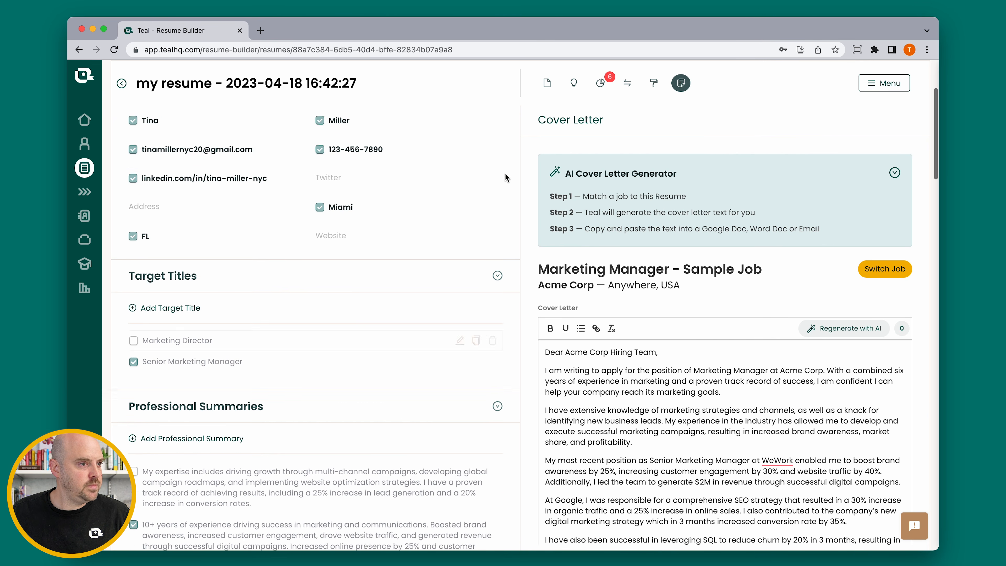
click(547, 84)
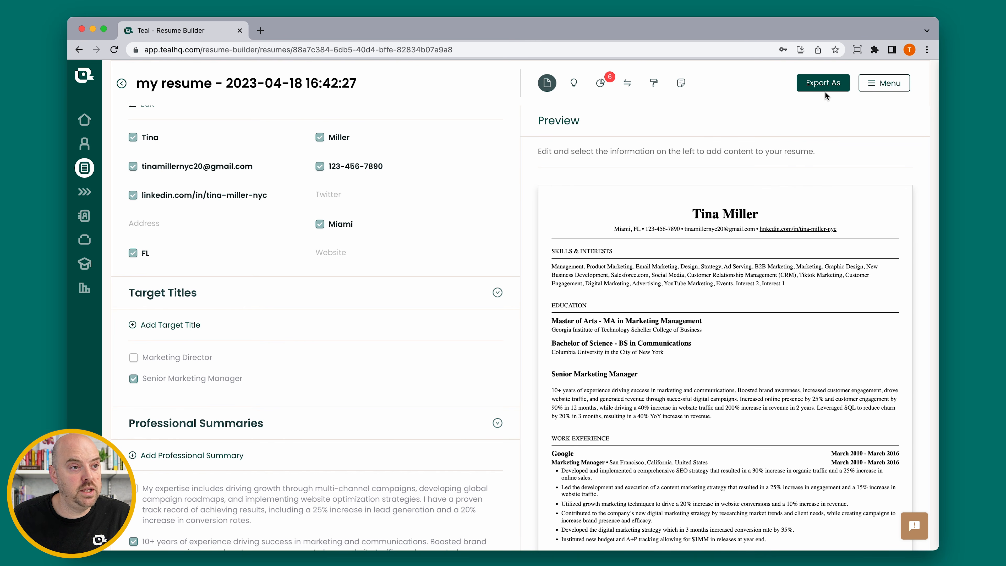
click(823, 84)
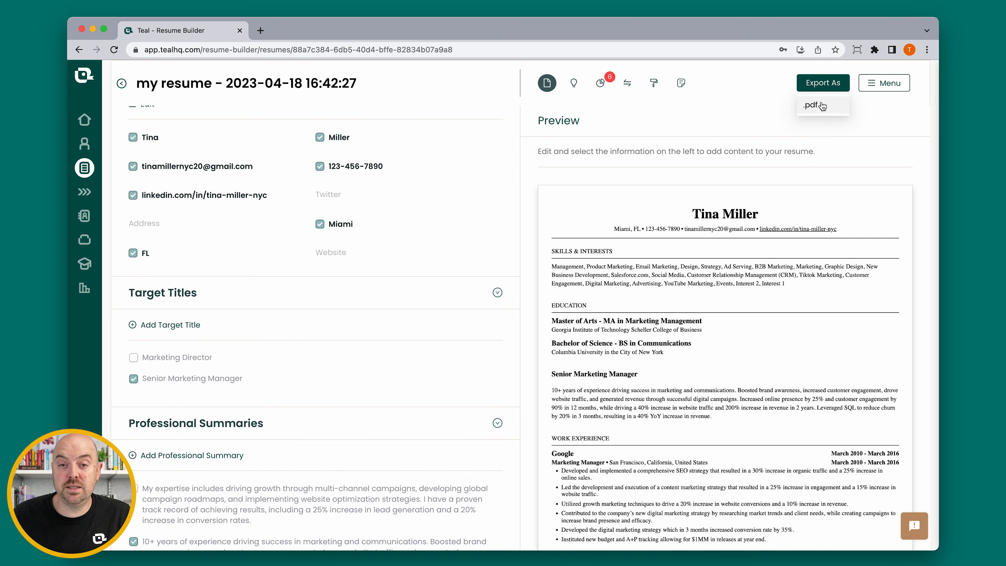
click(812, 105)
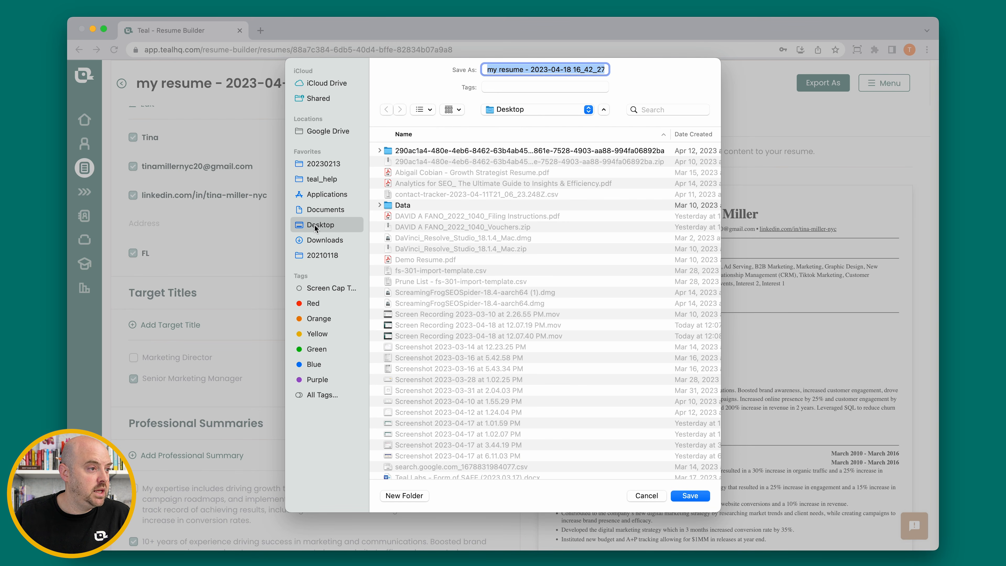
click(691, 495)
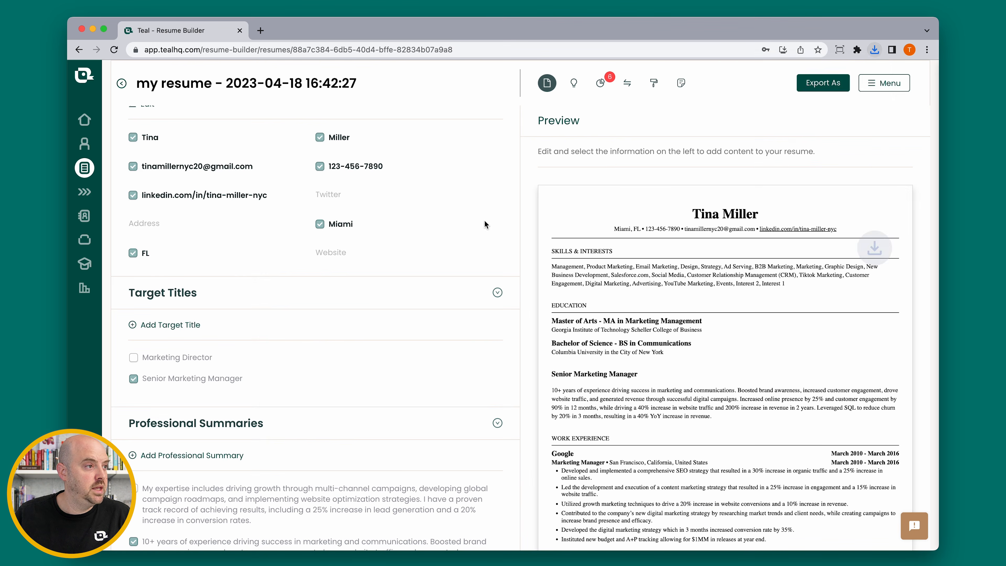
Open the exported resume PDF, look through its pages, and return to the resume builder
click(851, 75)
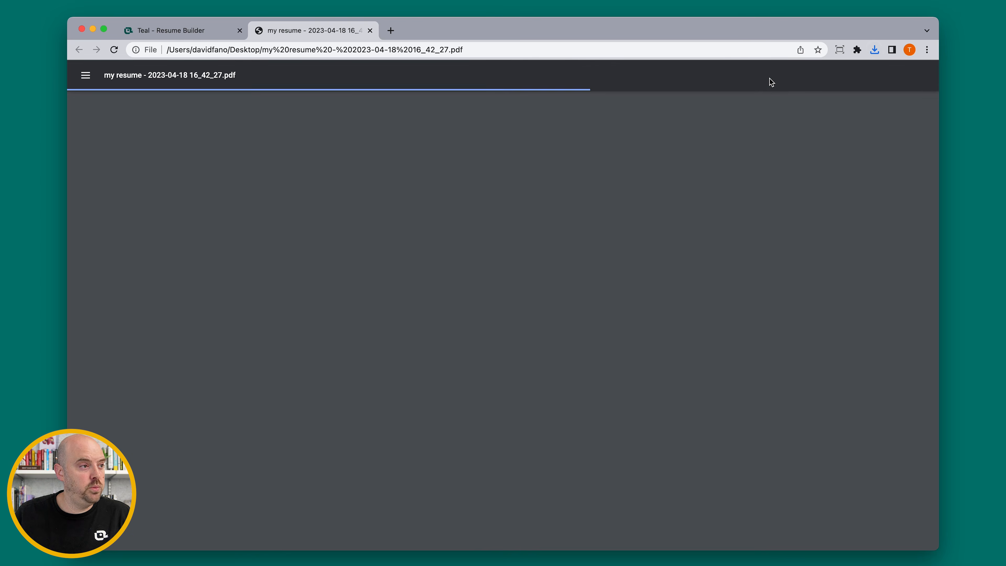
scroll(523, 342, down, 15)
scroll(525, 351, up, 8)
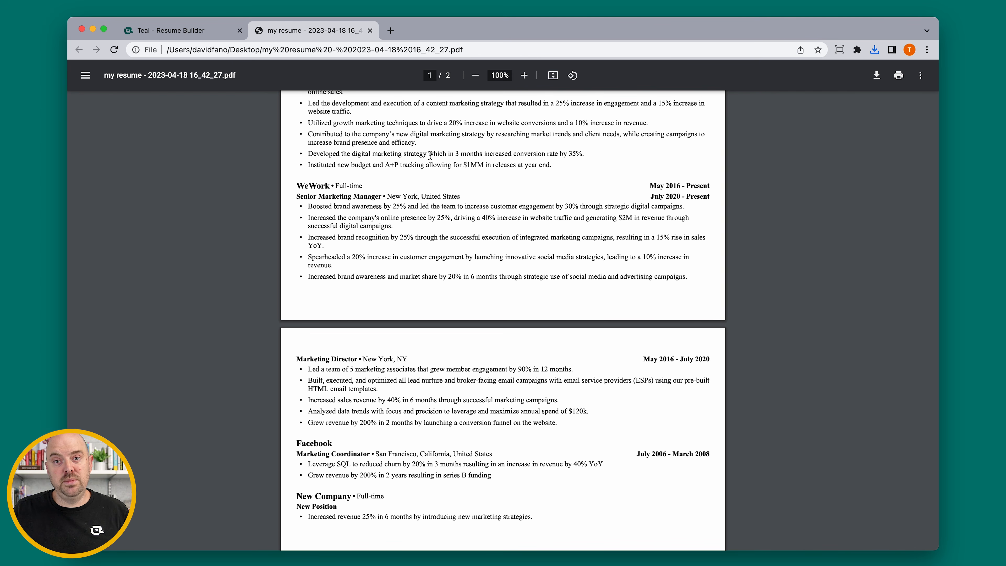
click(189, 32)
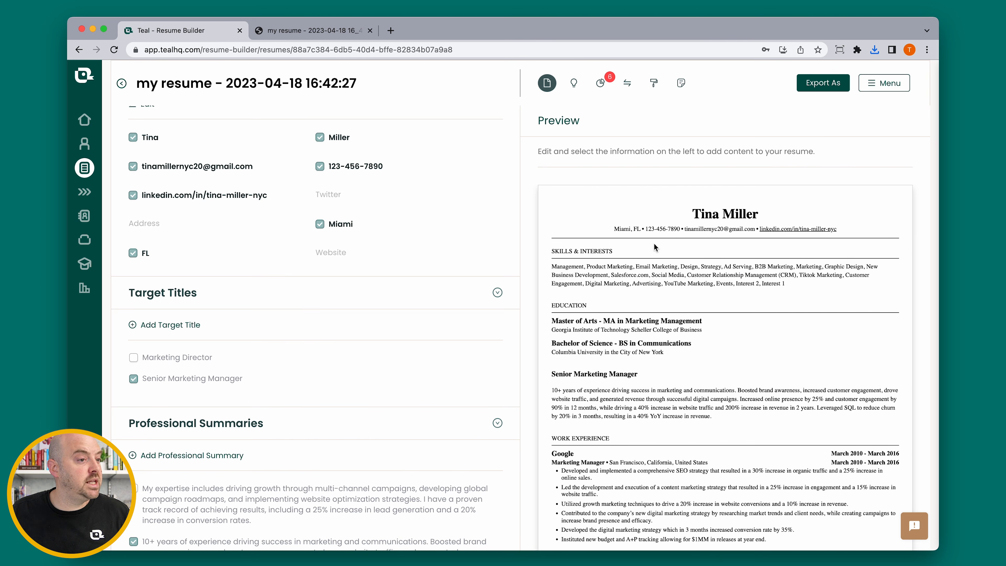
click(879, 84)
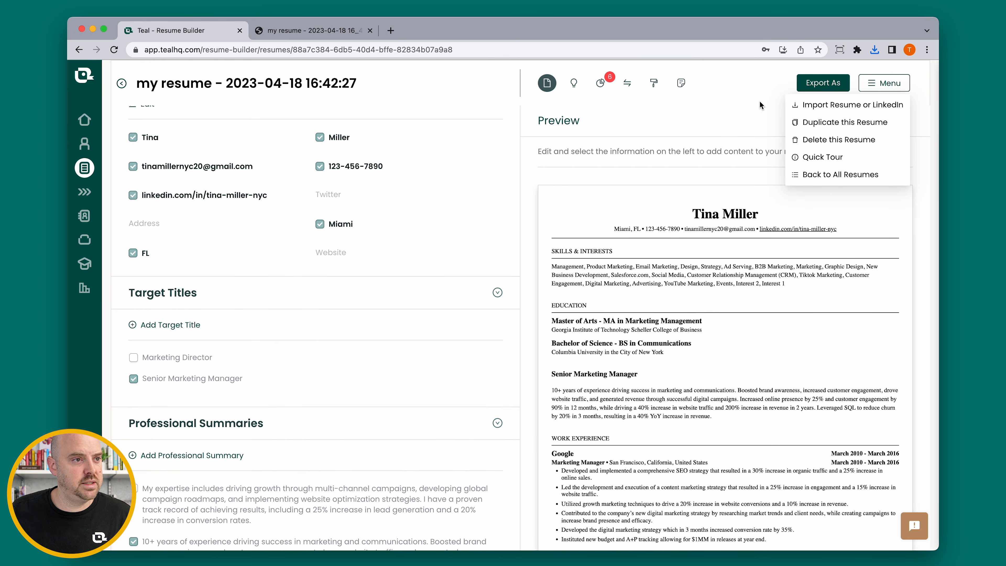
click(876, 84)
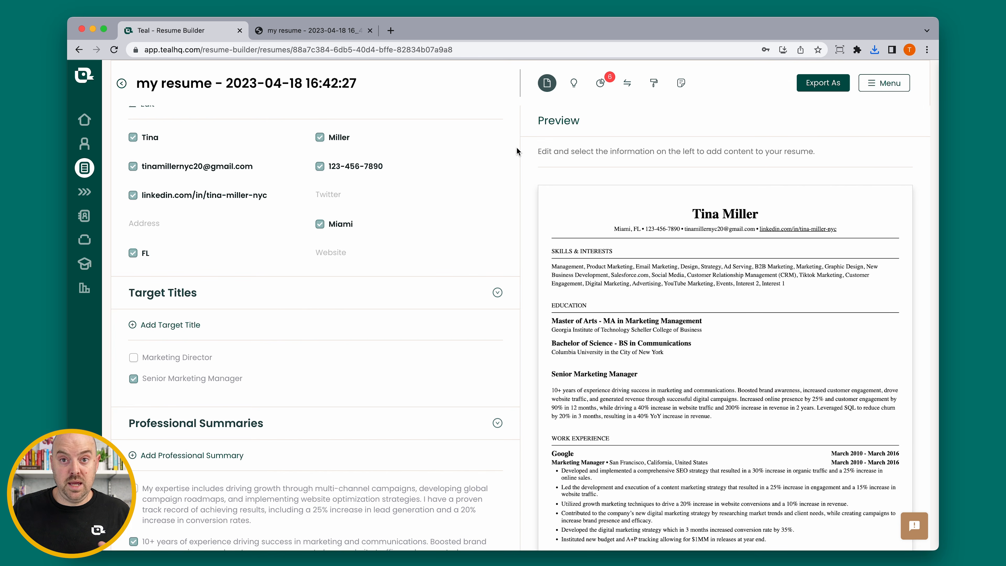
Reorder the resume sections in the formatting settings to Target Title, Summary, Work Experience, Education, Skills
click(653, 83)
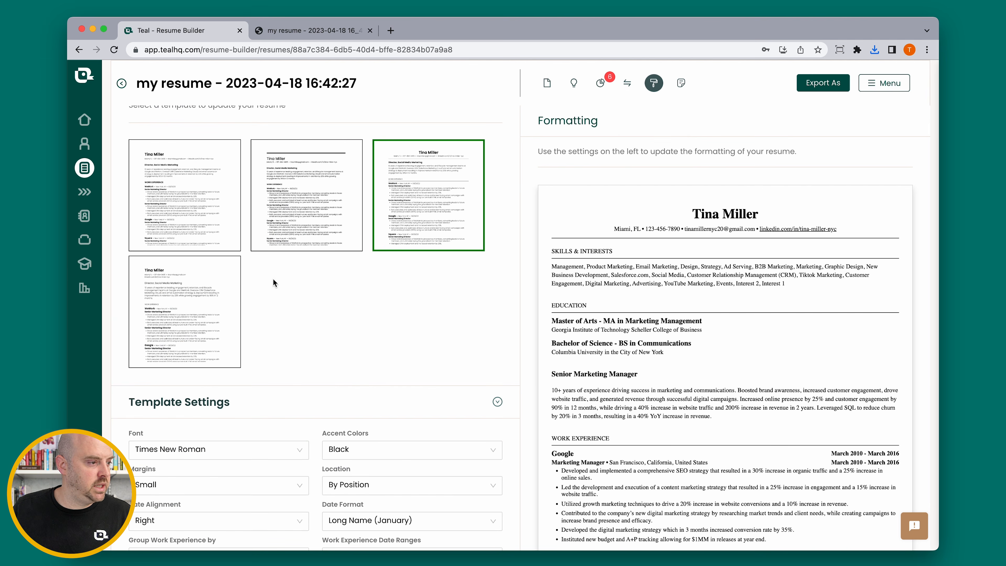
scroll(272, 282, down, 8)
drag(269, 513, 270, 419)
drag(240, 461, 240, 348)
drag(202, 503, 218, 399)
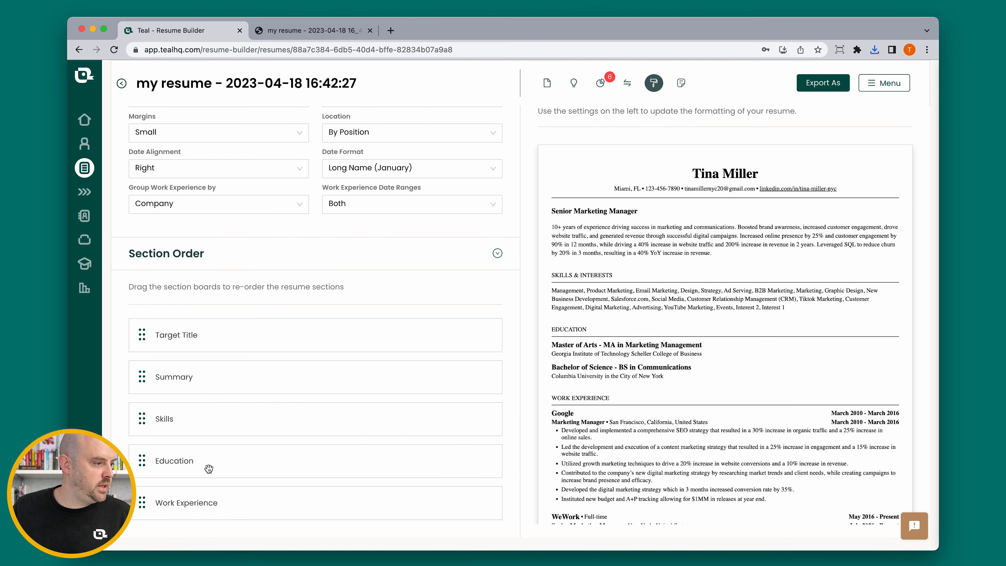
mouse_move(209, 469)
mouse_down()
mouse_move(213, 432)
mouse_move(213, 503)
mouse_move(213, 461)
mouse_up()
drag(213, 427, 213, 509)
drag(216, 467, 220, 434)
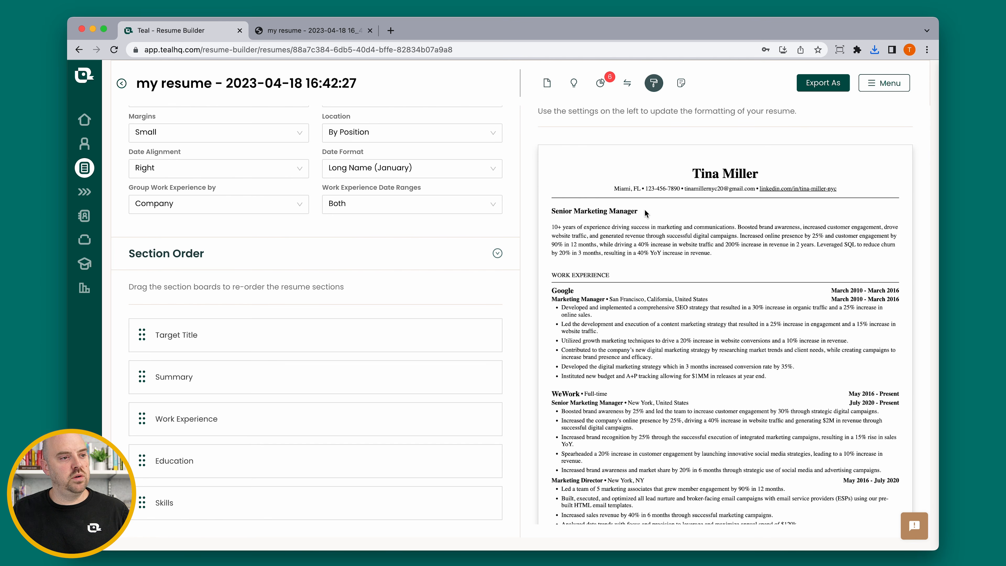
Apply the first resume template and set its font to Poppins
scroll(254, 176, up, 10)
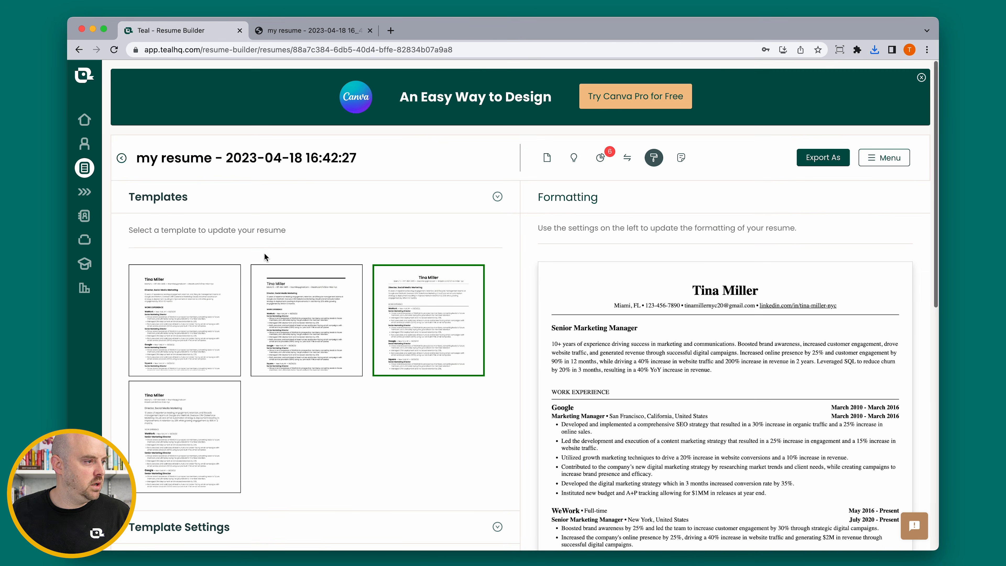
click(200, 293)
scroll(294, 373, down, 5)
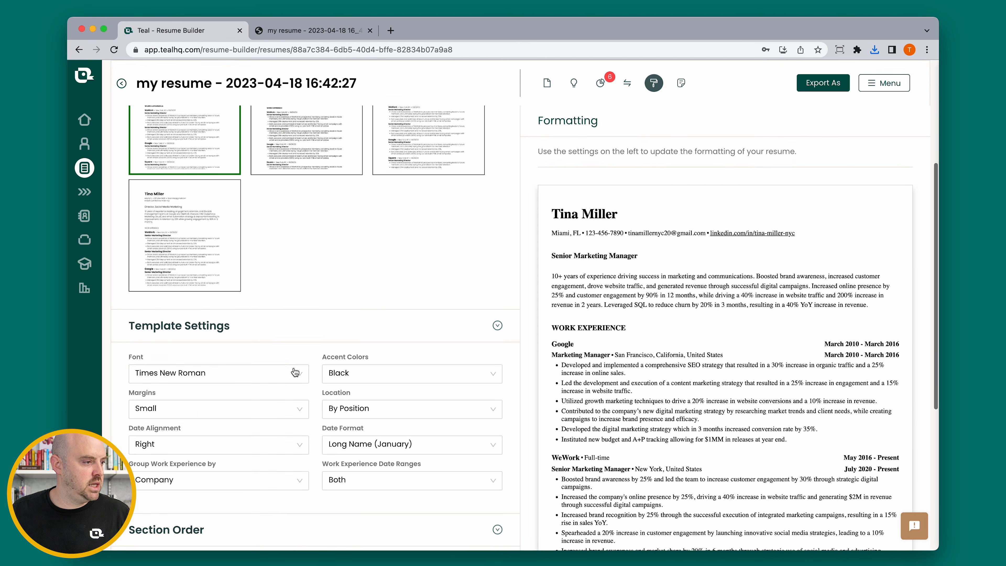
click(294, 372)
click(158, 414)
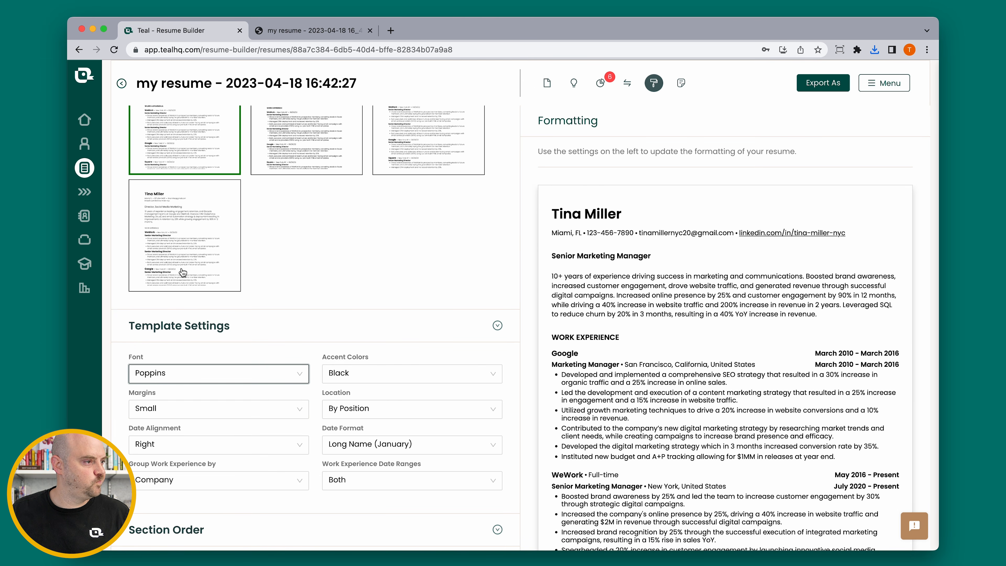
scroll(703, 344, down, 1)
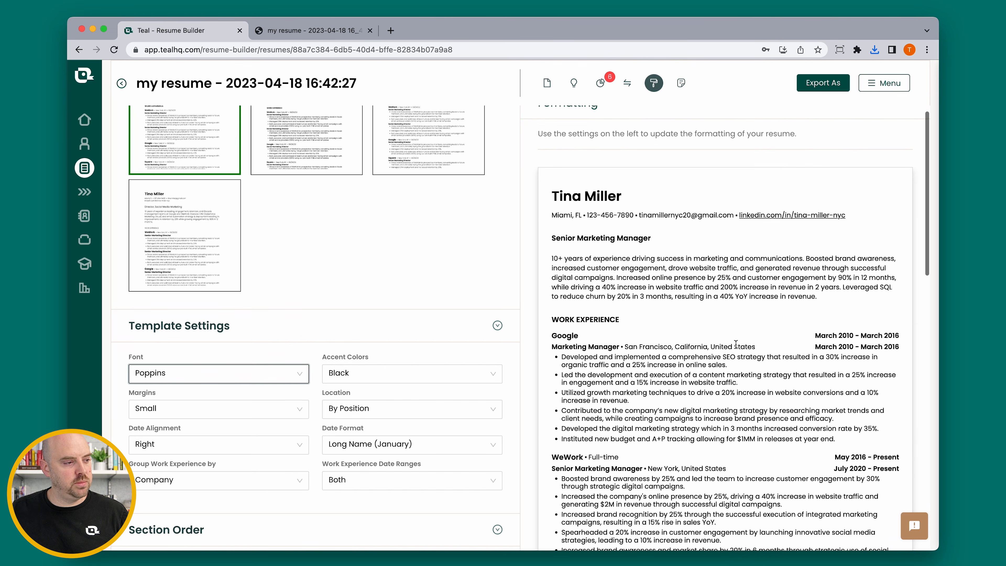
Set the template margins to Large and the work experience date ranges to By Company
click(206, 413)
click(186, 465)
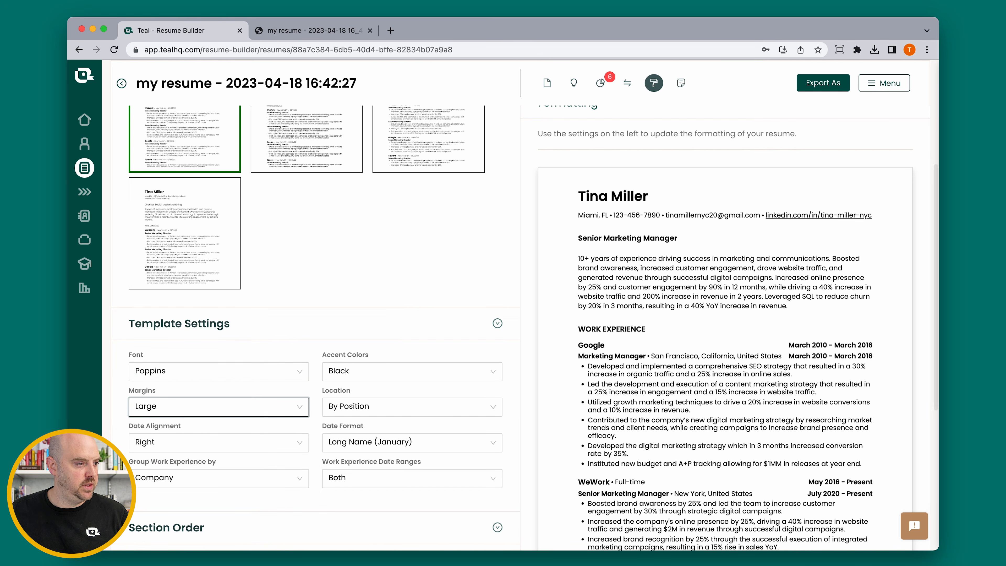
click(344, 477)
click(357, 498)
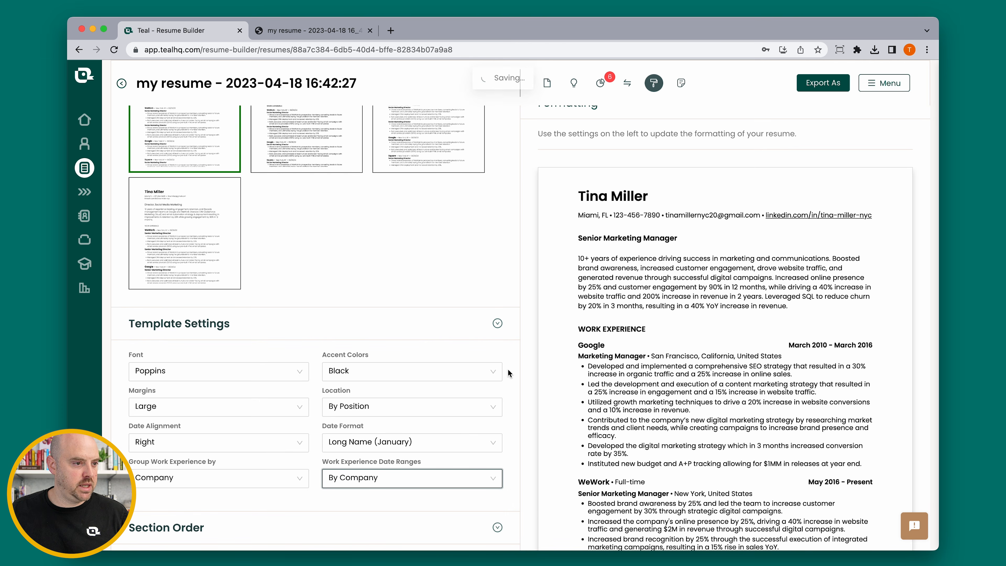
Apply the fourth resume template and set its accent color to Green
click(218, 250)
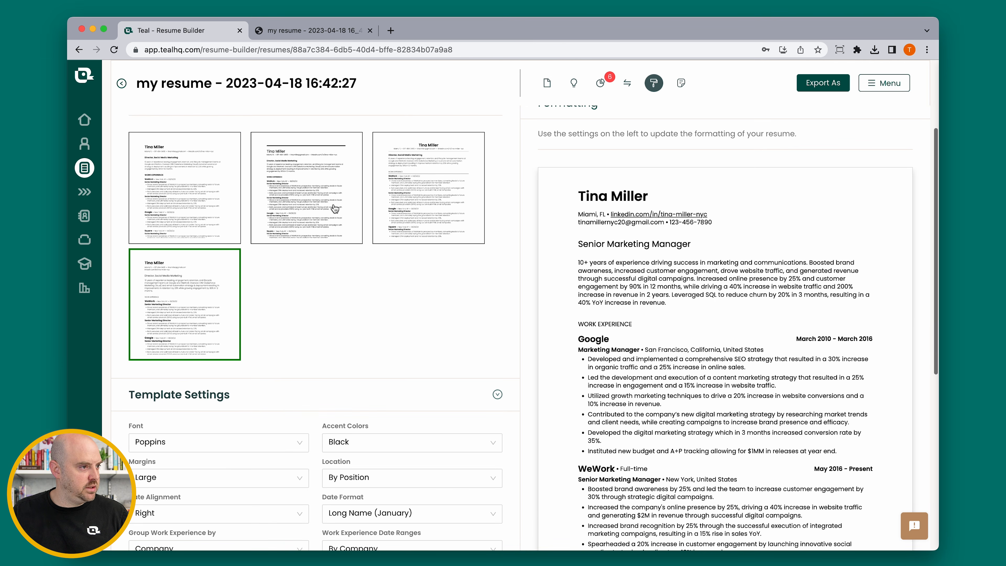
scroll(396, 317, down, 3)
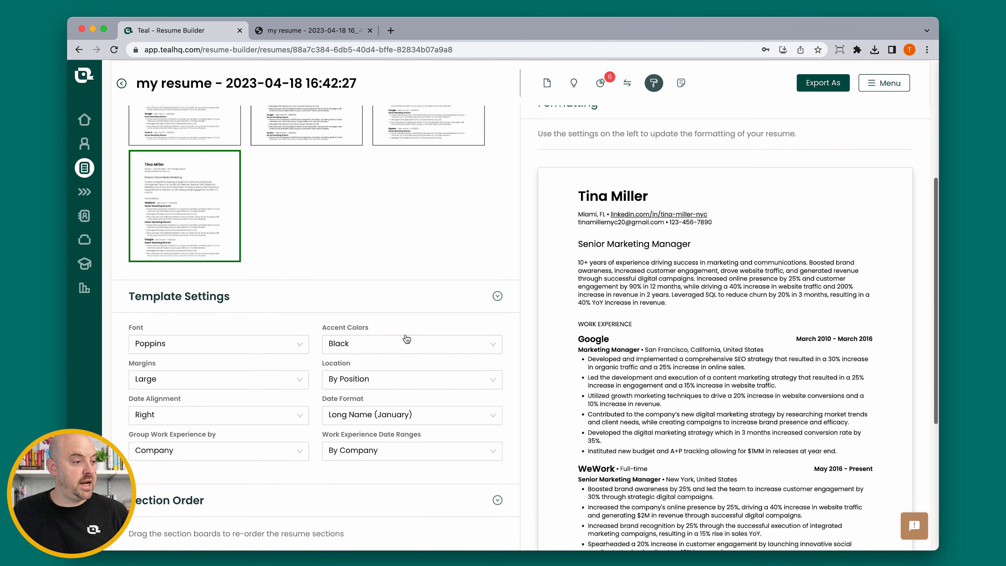
click(406, 339)
click(382, 419)
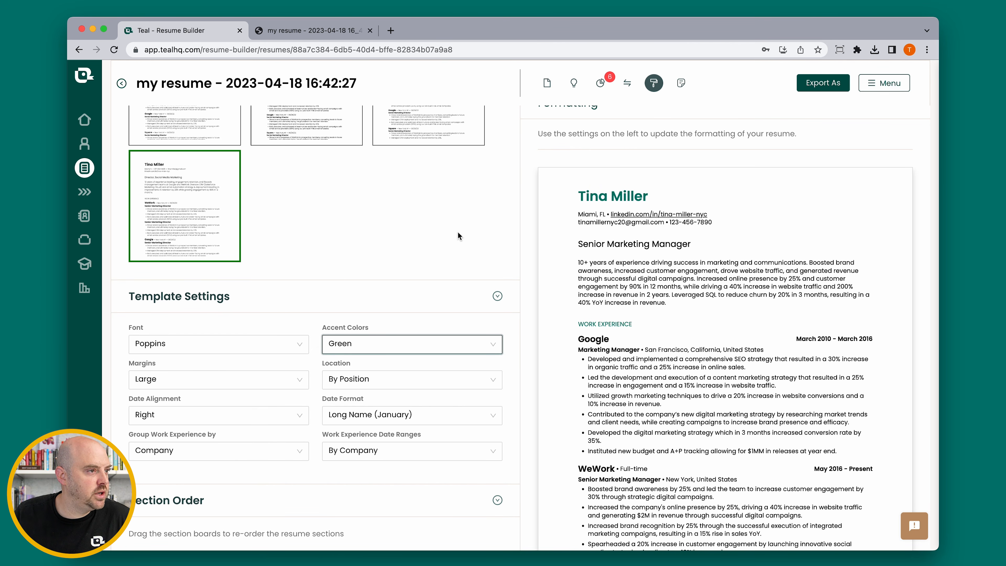
From the resume preview, look at the re-import options and the overwrite work history dialog, and close it without importing
click(547, 158)
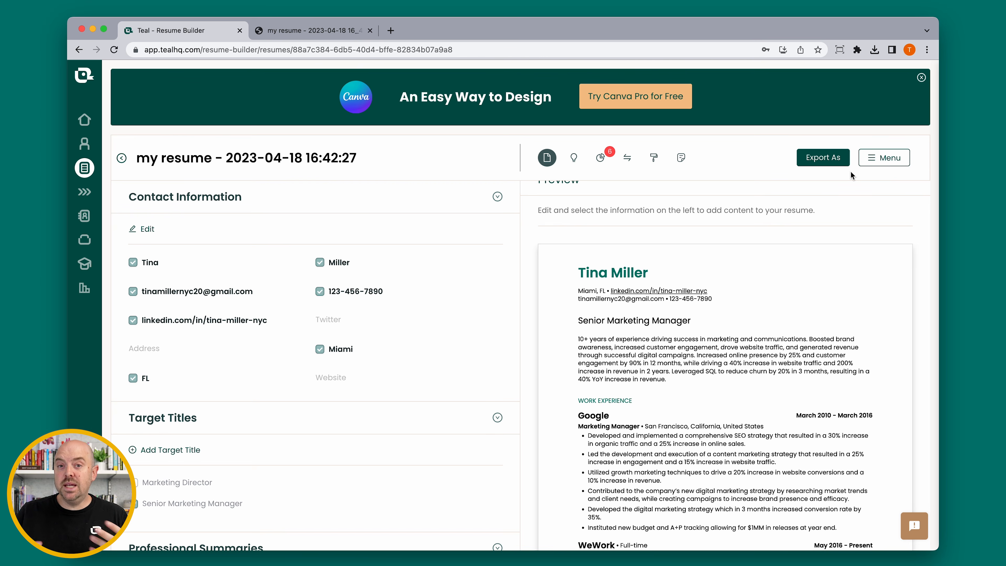
click(874, 160)
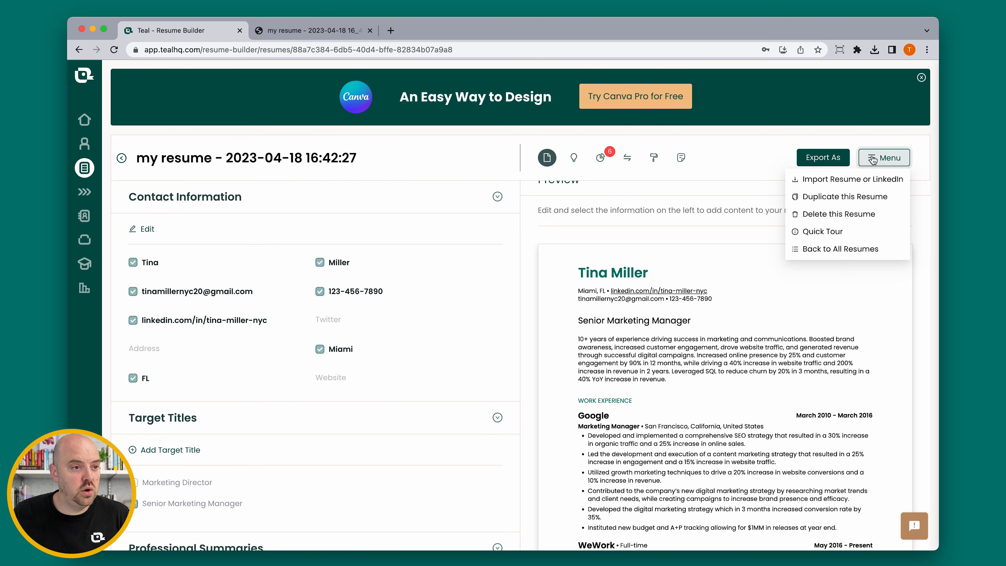
click(860, 181)
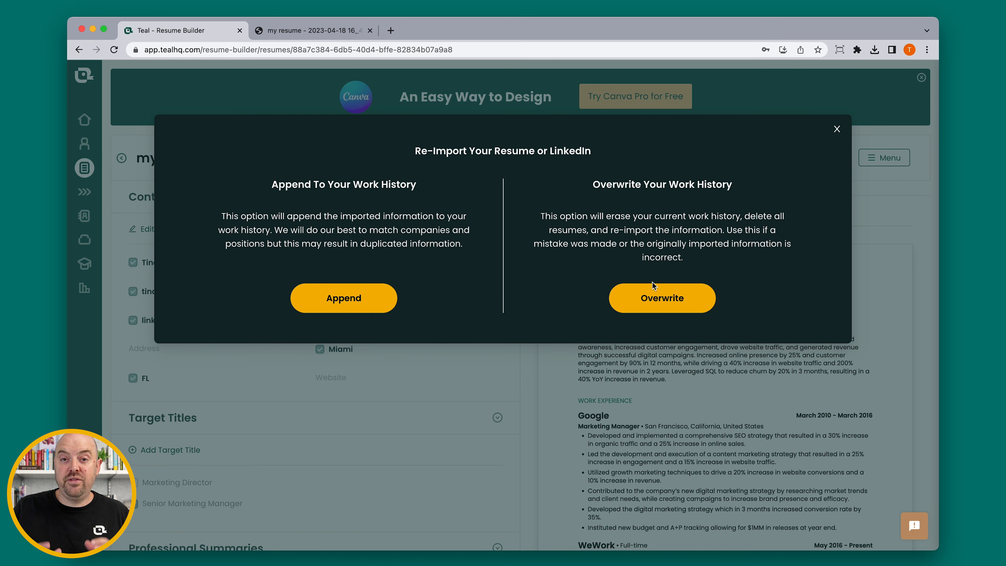
click(654, 301)
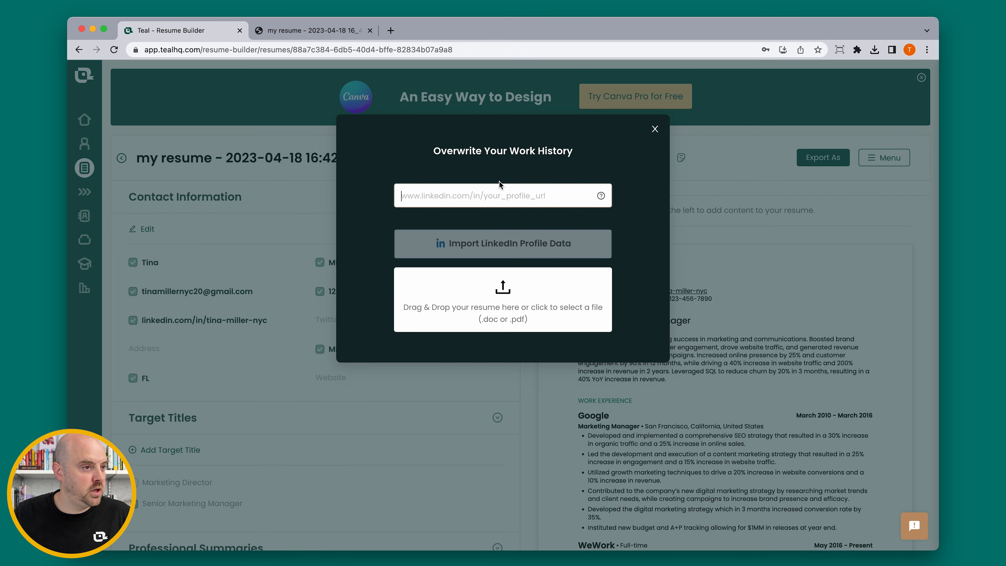
click(655, 129)
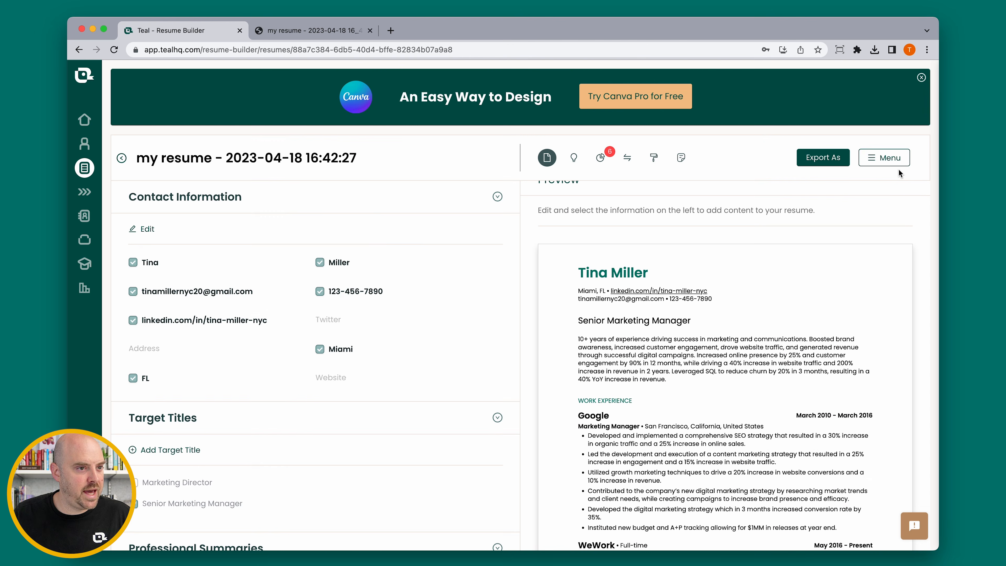
Go back from the resume to the list of all resumes
click(886, 158)
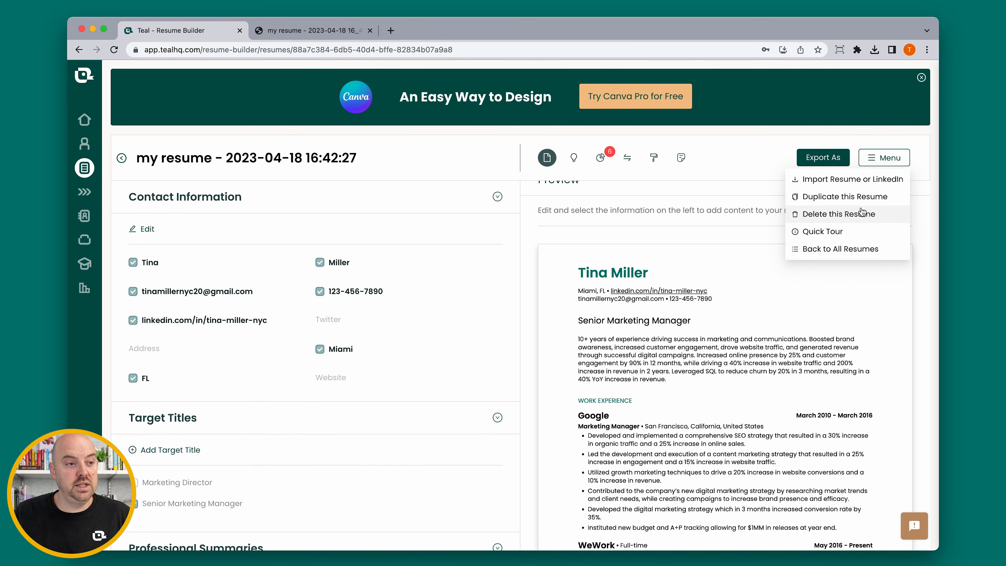
click(847, 256)
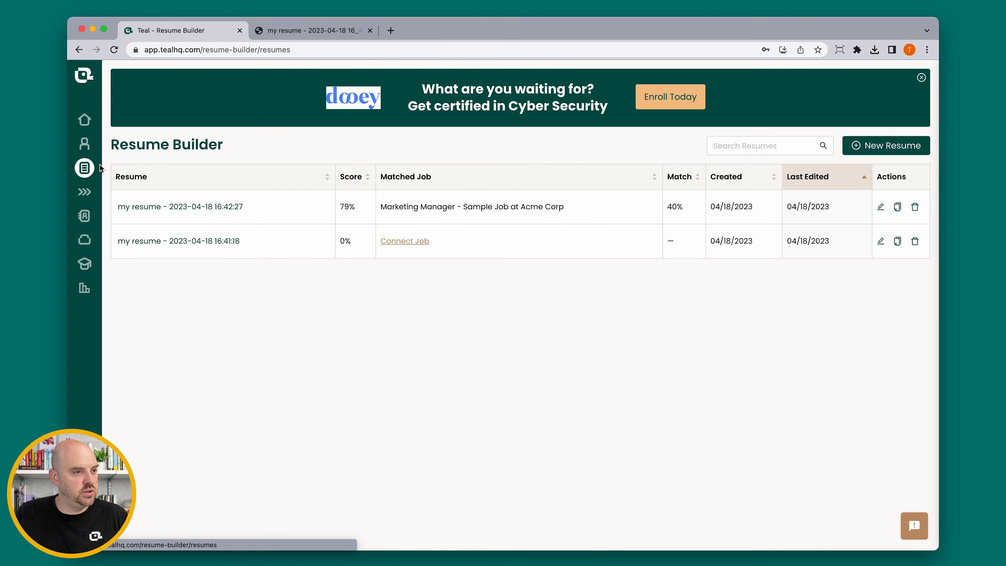
Reopen the resume matched to the Marketing Manager sample job twice, returning to the list of all resumes each time
click(265, 201)
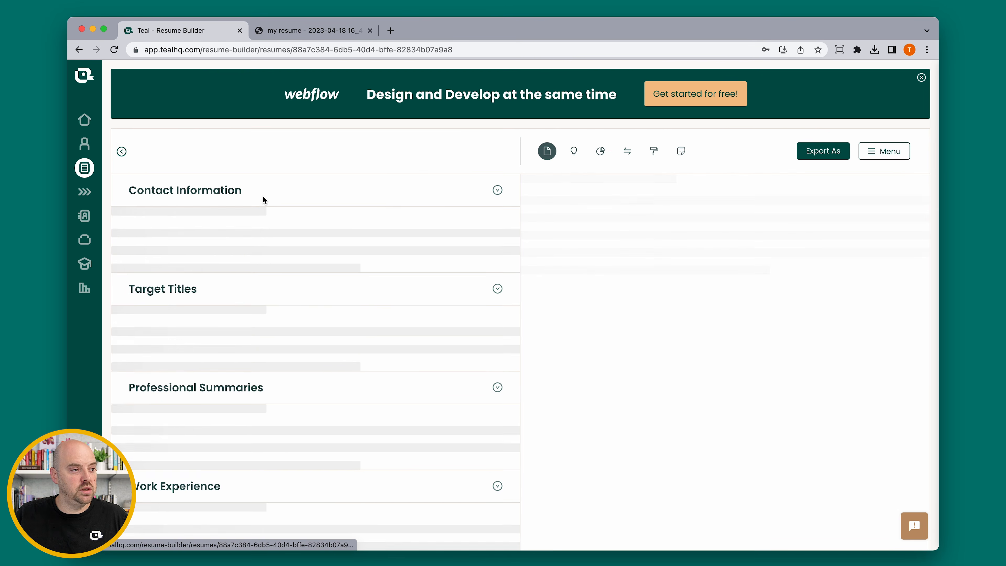
click(867, 150)
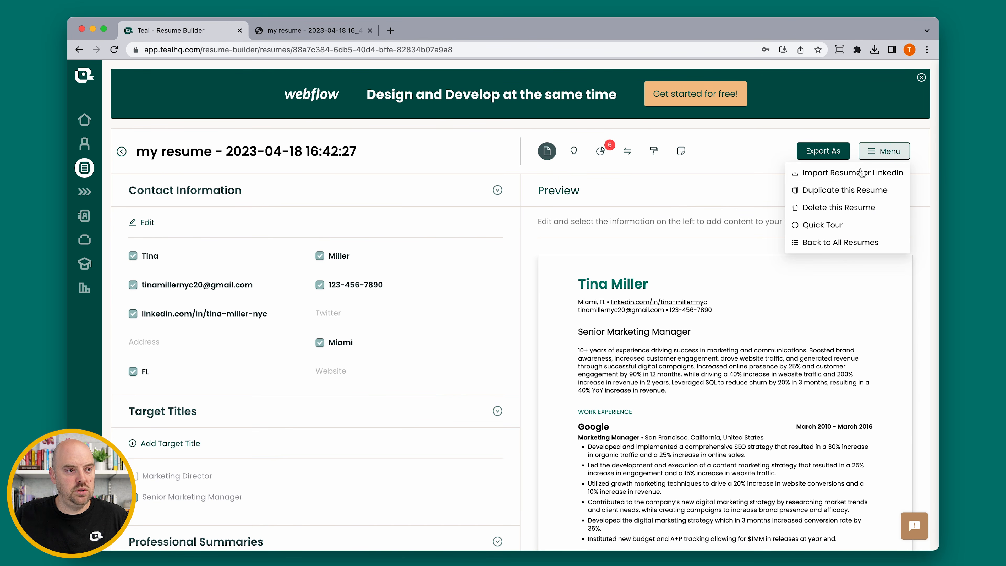
click(839, 243)
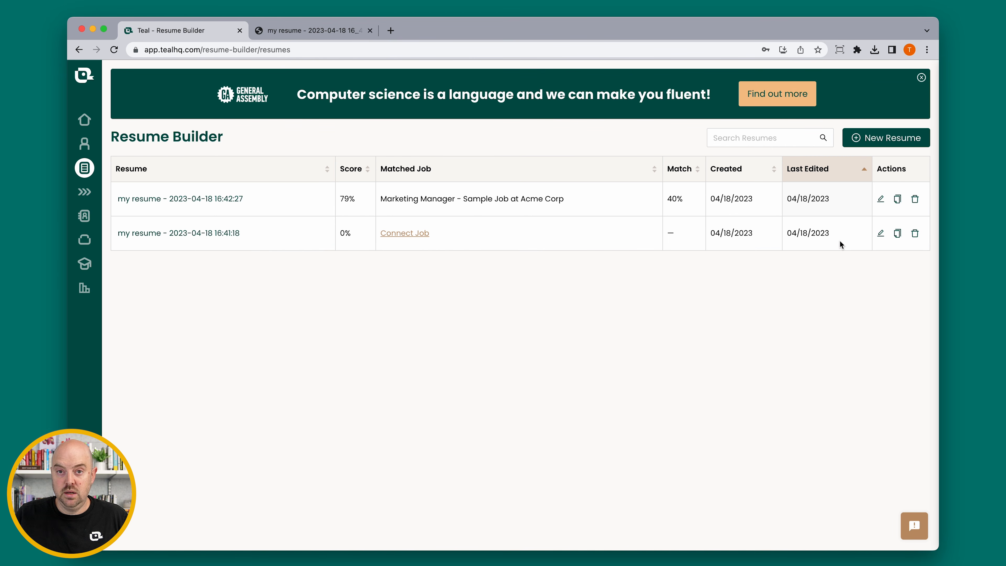
click(154, 190)
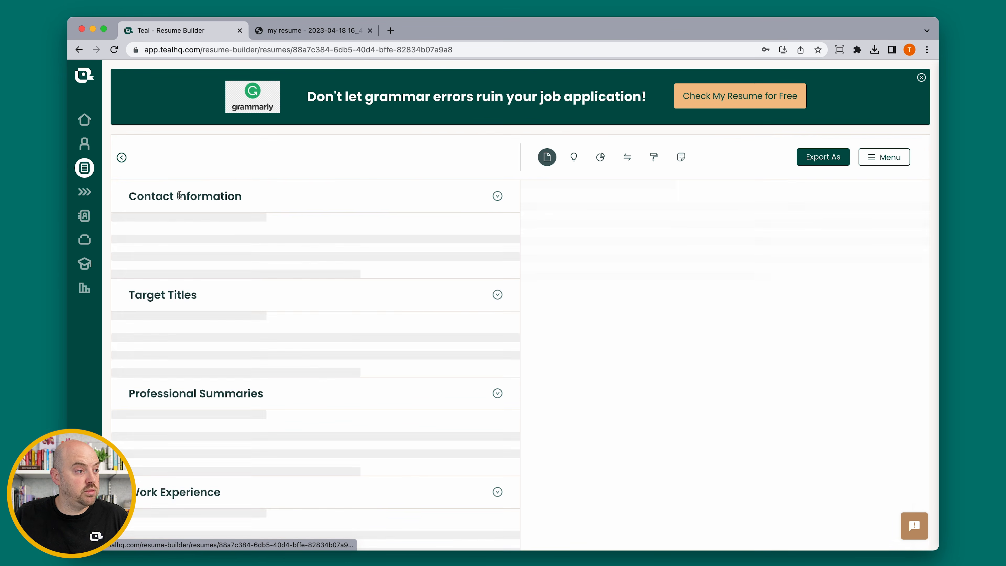
click(121, 162)
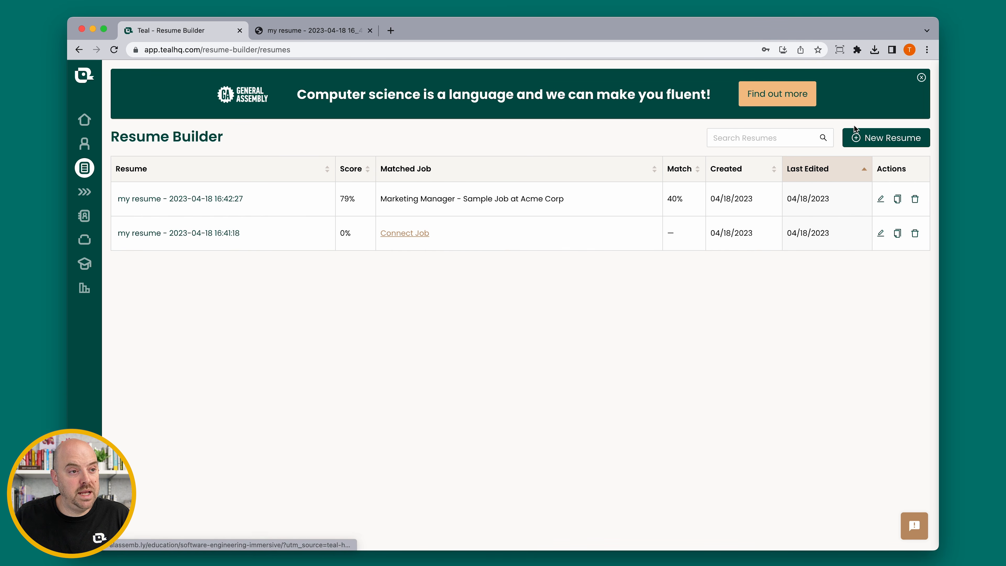
Create a new resume from the resume list
click(873, 139)
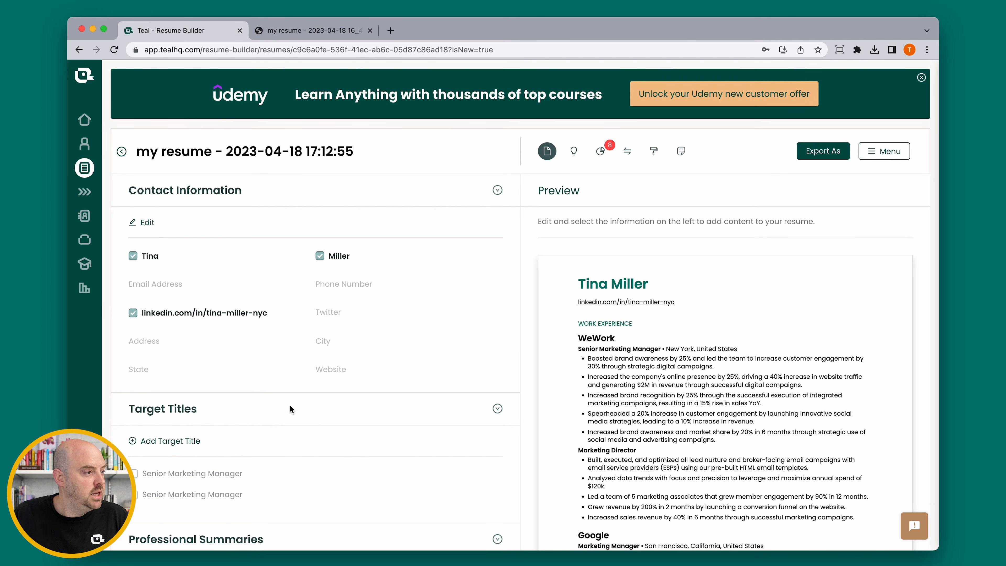
Include the second Senior Marketing Manager target title and the "10+ years of experience" professional summary in the new resume
scroll(289, 404, down, 8)
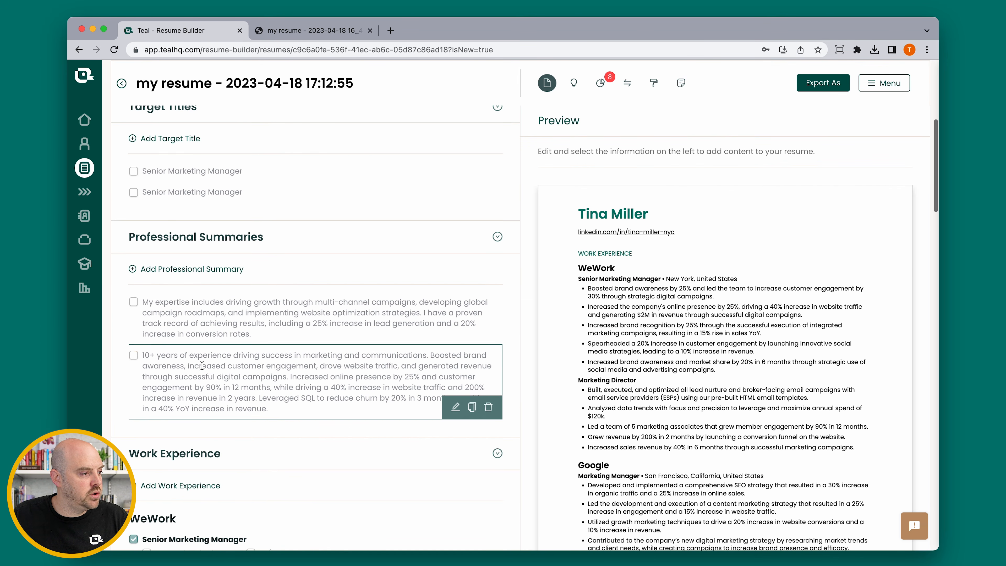
click(133, 355)
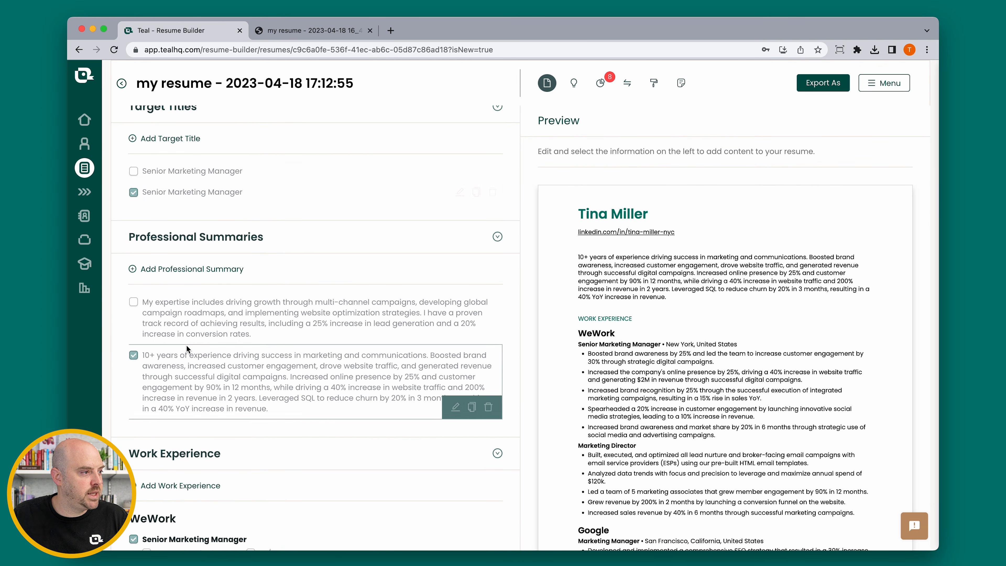
Exclude WeWork's online presence, brand recognition and market share achievements as Senior Marketing Manager, and the email campaigns and team leadership achievements as Marketing Director
scroll(187, 349, down, 7)
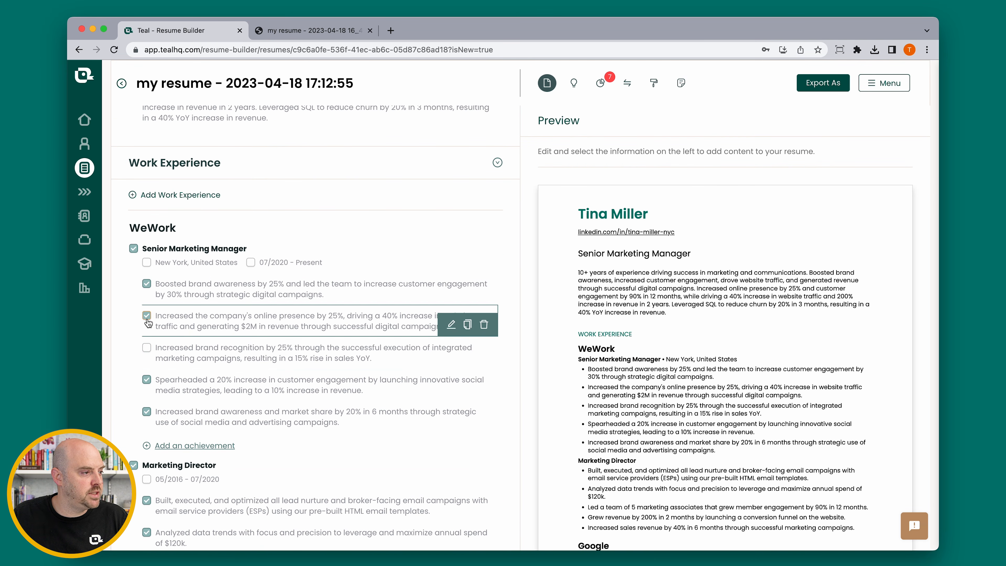
click(146, 316)
click(146, 412)
scroll(149, 412, down, 3)
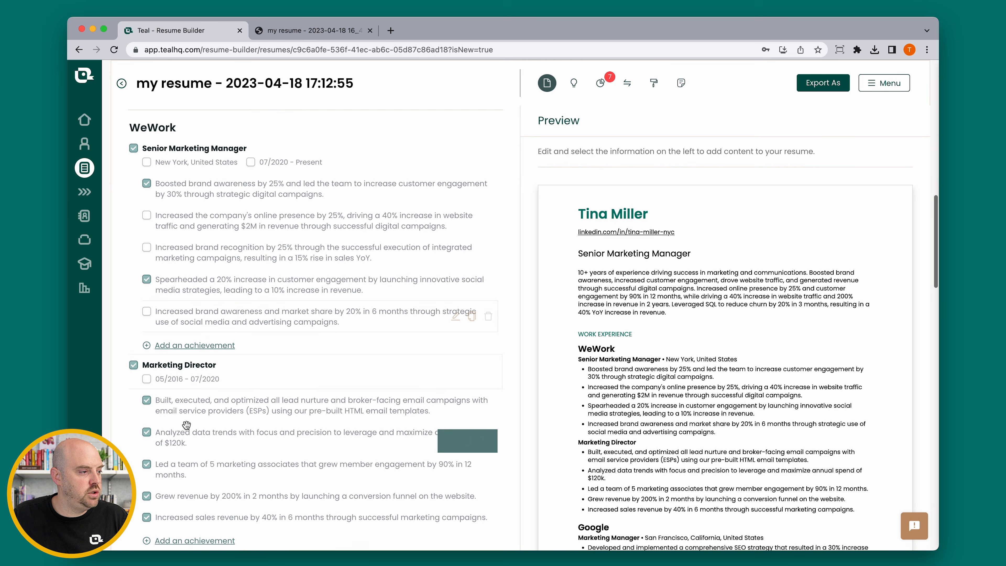
click(146, 400)
click(146, 461)
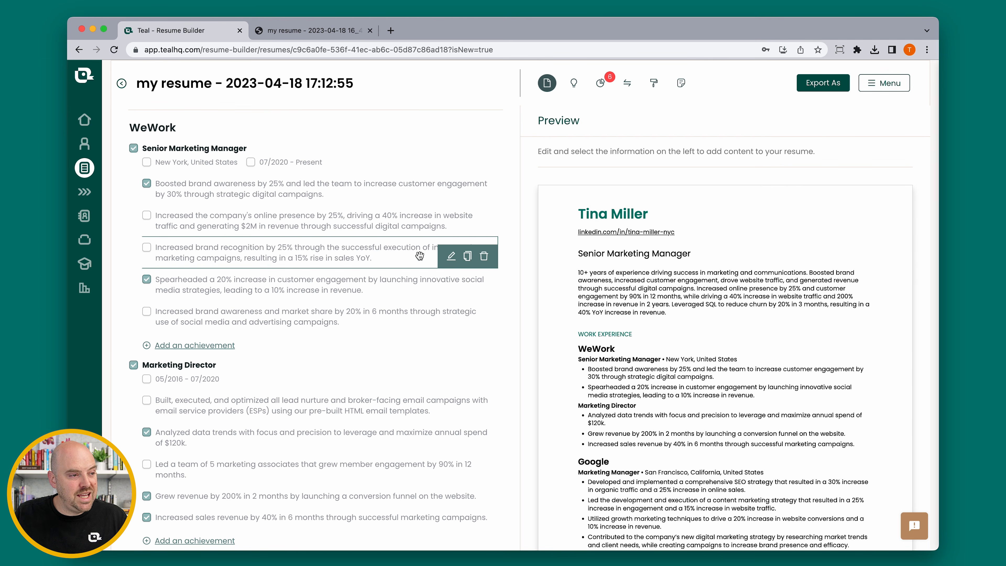
Look at the editor for WeWork's brand recognition achievement in the resume and close it without changes
click(450, 255)
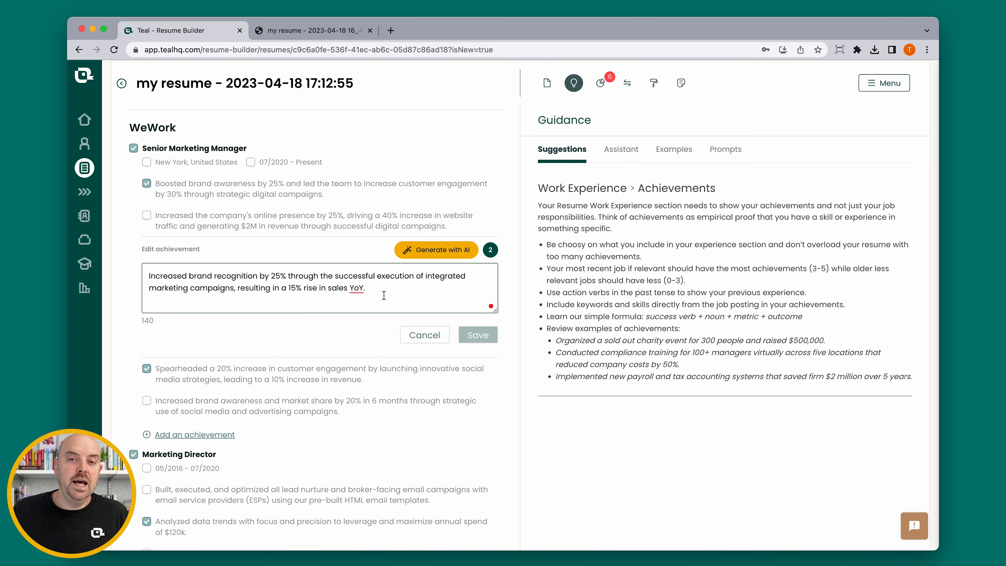
click(417, 336)
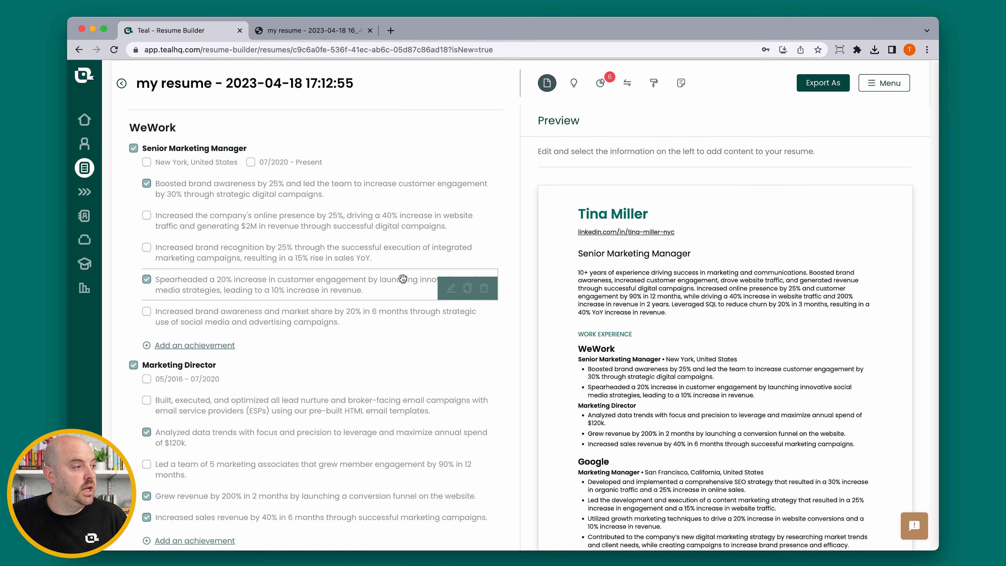
In the work history, view the edit options for WeWork's online presence achievement, including Update All Resumes, and cancel the edit
click(84, 145)
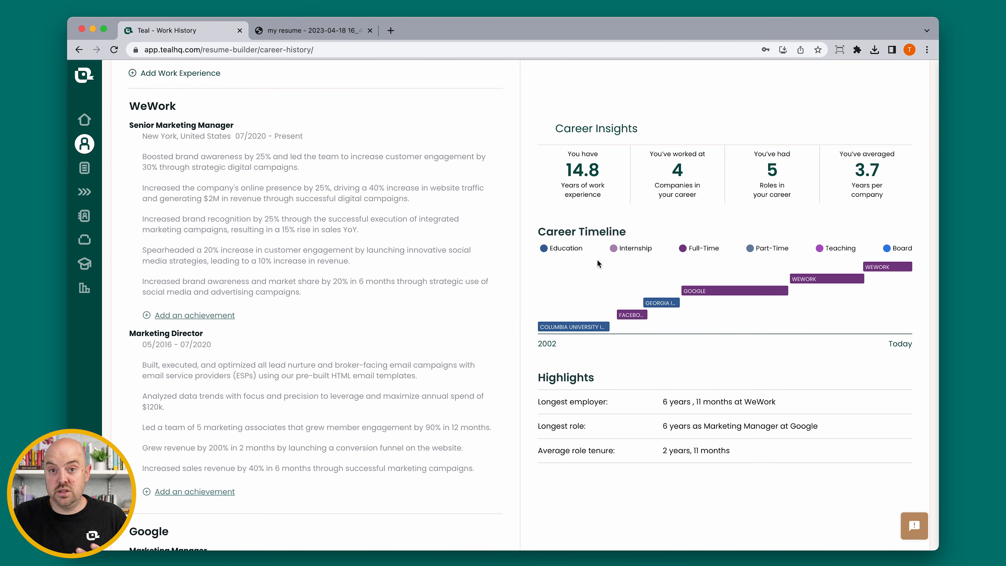
click(448, 196)
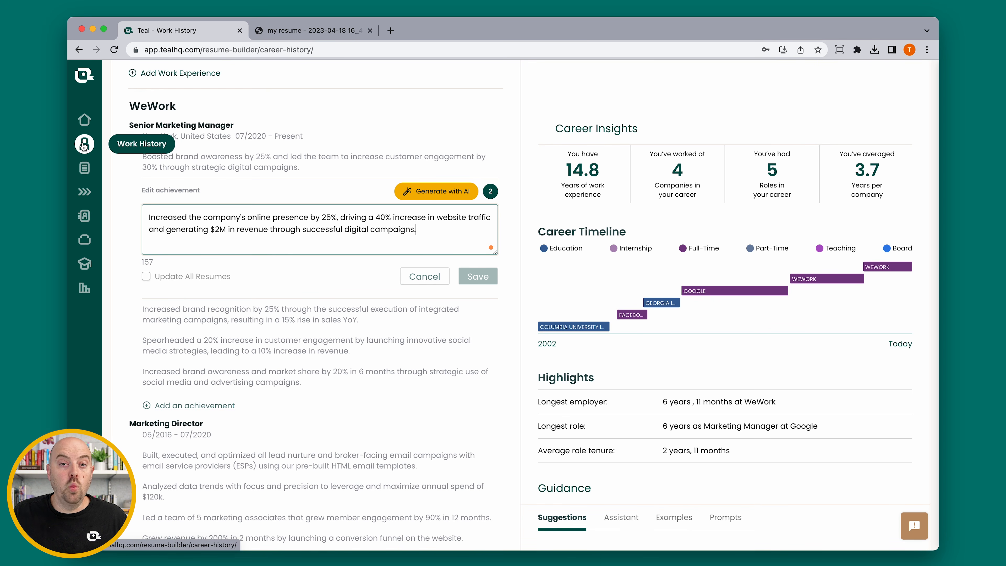
click(427, 274)
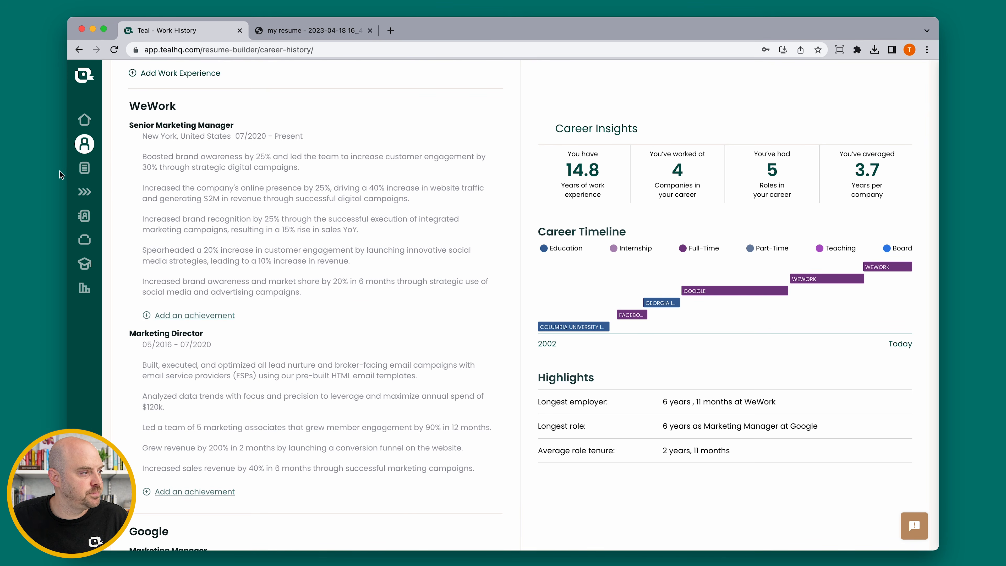
From the list of all resumes, duplicate the resume matched to the Marketing Manager sample job and open the copy
click(85, 168)
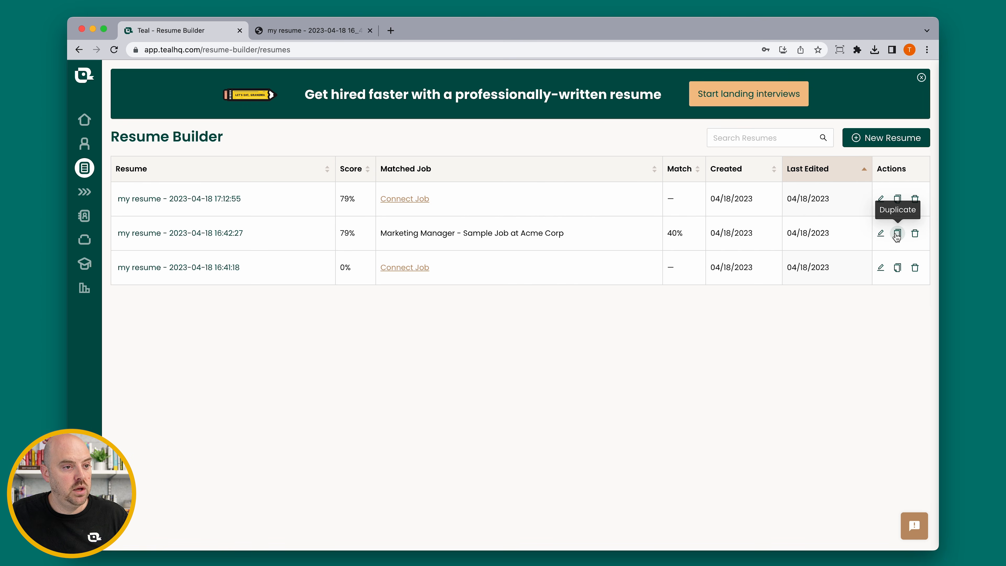
click(896, 233)
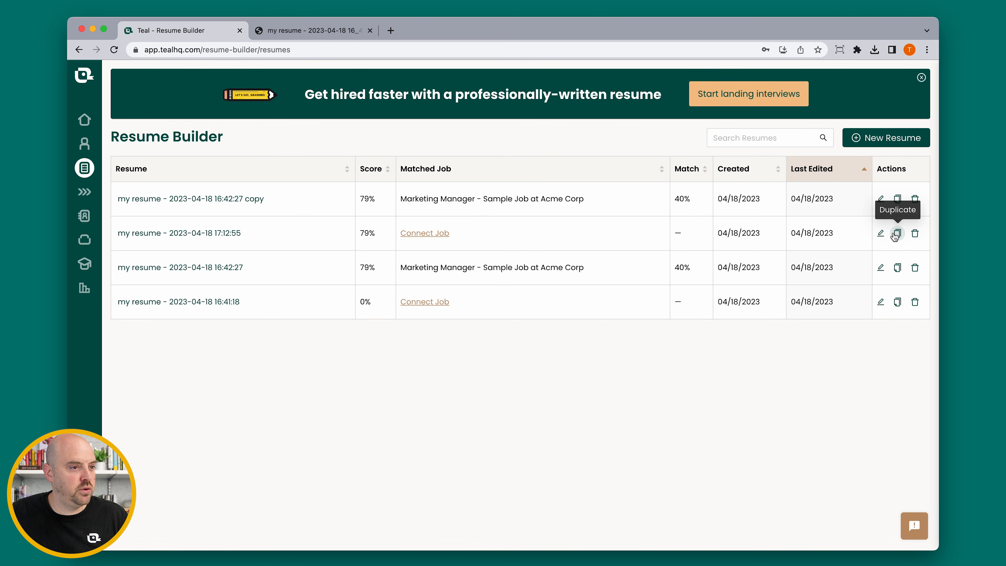
click(325, 202)
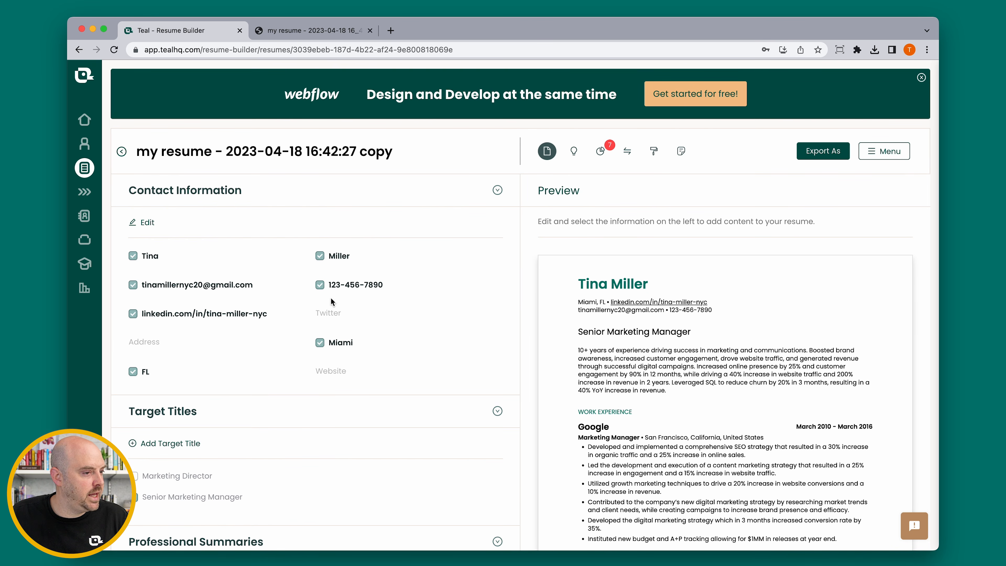
Switch the copied resume's target title to Marketing Director instead of Senior Marketing Manager
scroll(161, 146, down, 3)
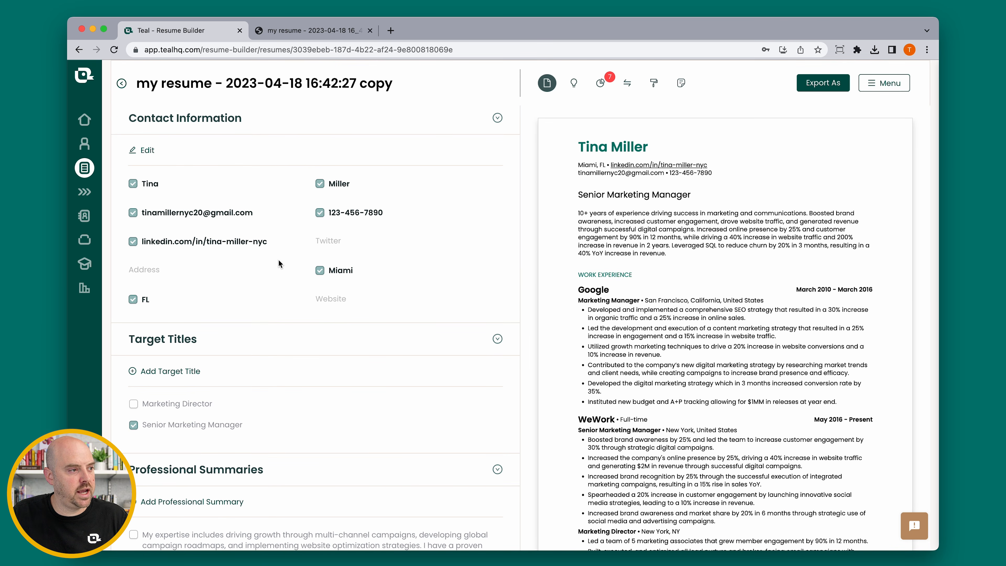
scroll(321, 274, down, 3)
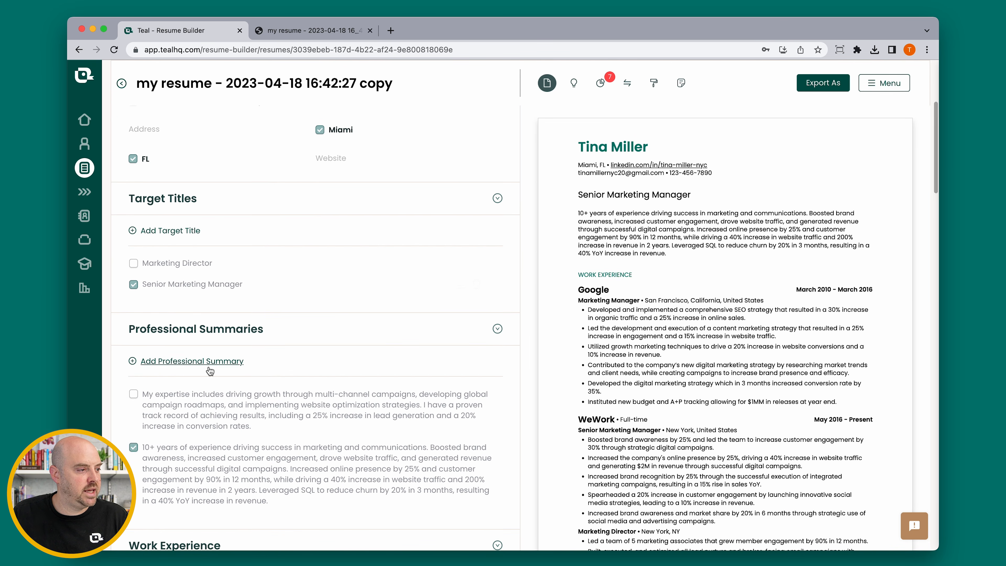
scroll(202, 359, down, 1)
click(133, 247)
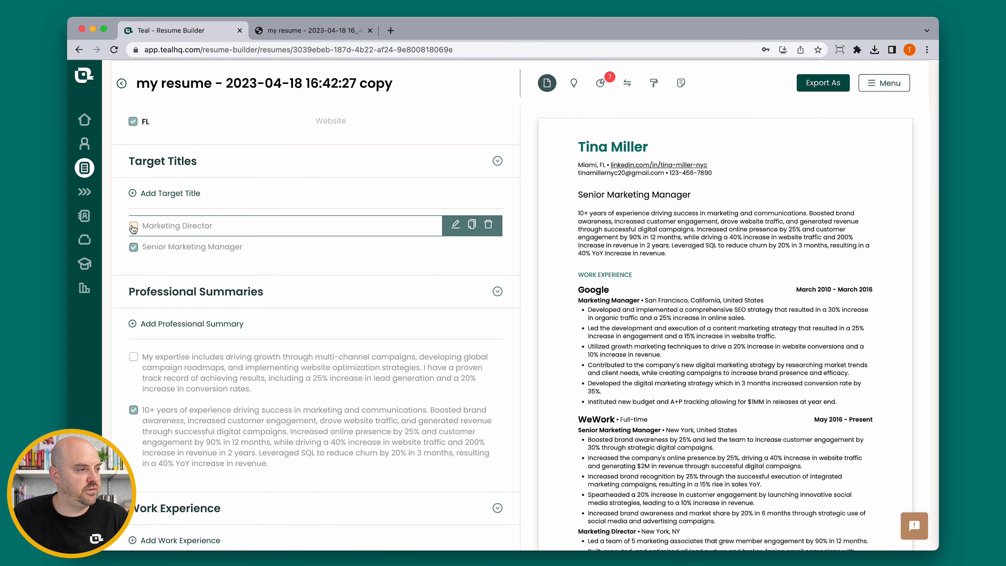
click(133, 225)
Under Google, exclude the SEO strategy and content marketing strategy achievements and move the new digital marketing strategy contribution to first place
scroll(172, 415, down, 5)
click(146, 420)
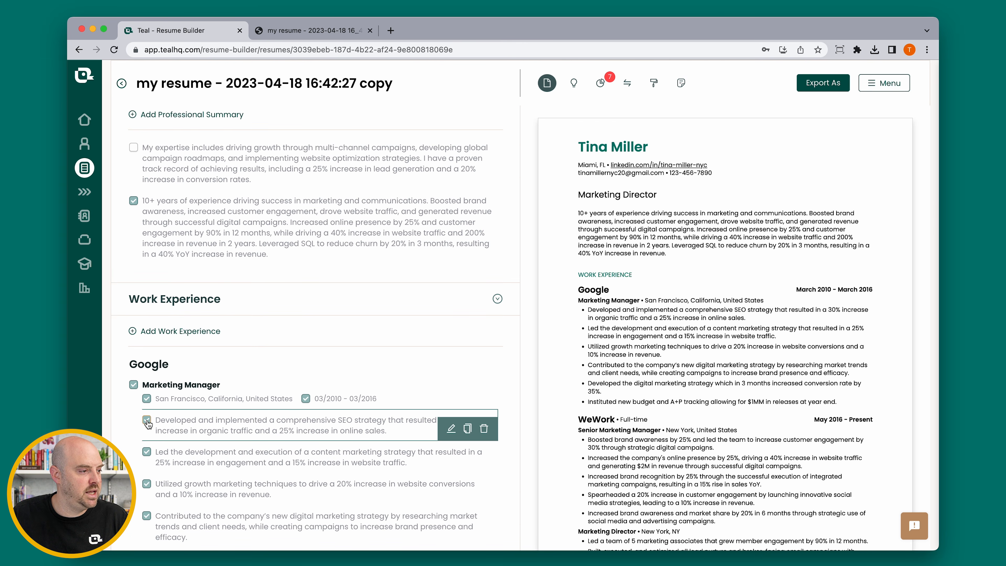
click(147, 451)
scroll(272, 497, down, 1)
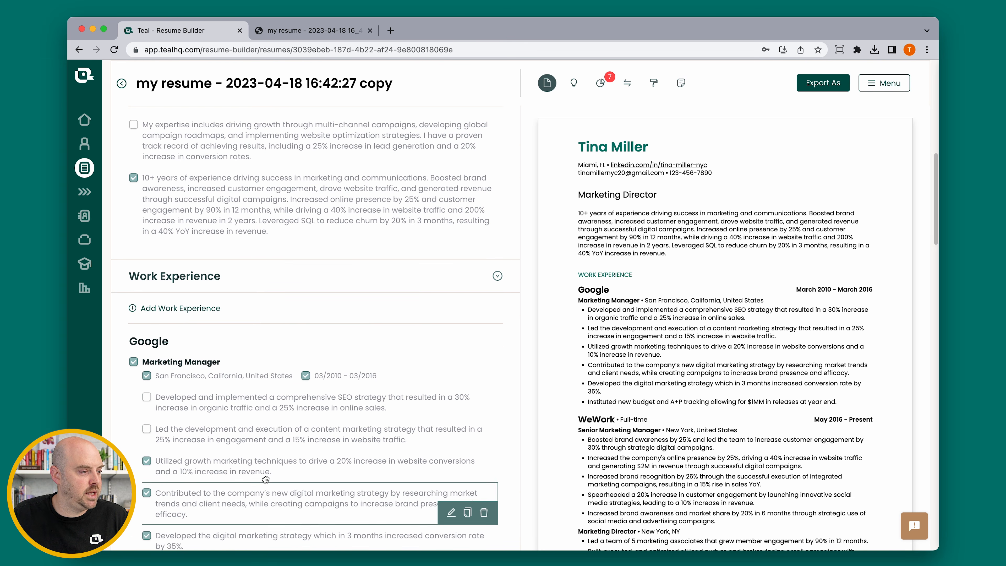
drag(265, 483, 267, 398)
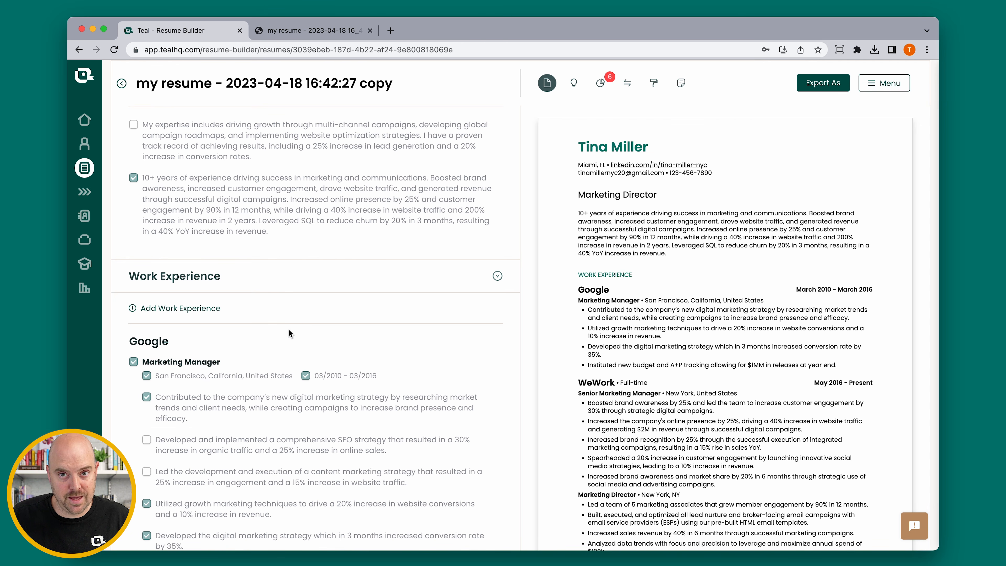
Review the resume analysis, expanding the issues on time-based statements in Work Experience #1 and the number of achievements in the resume
scroll(279, 313, up, 15)
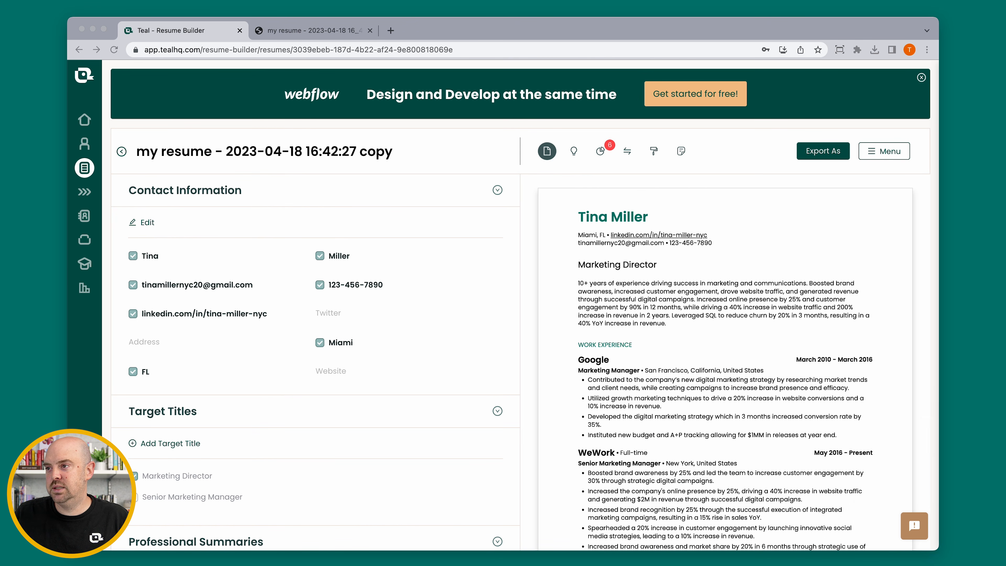
scroll(545, 163, down, 2)
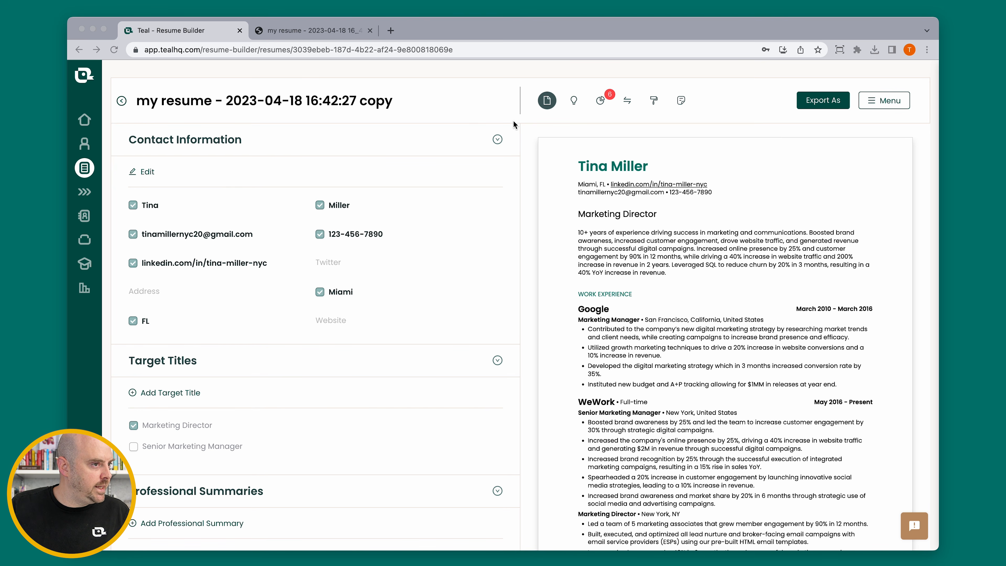
click(600, 101)
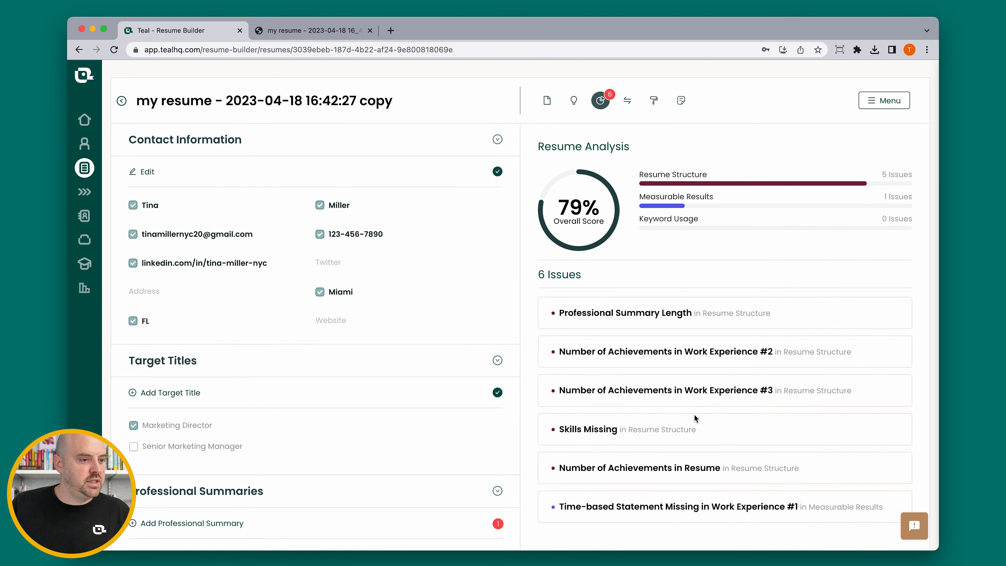
scroll(696, 415, down, 5)
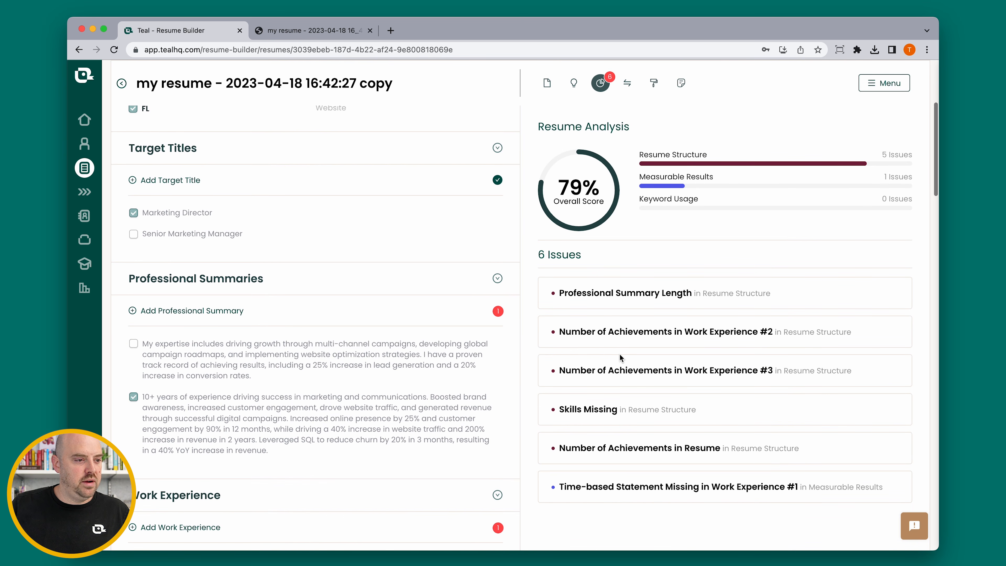
scroll(625, 368, up, 2)
click(669, 491)
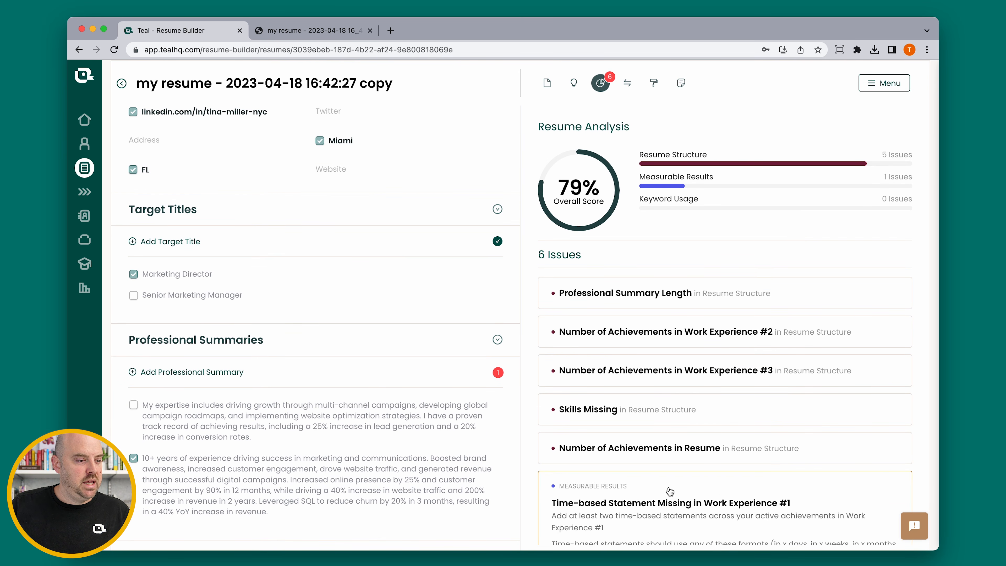
scroll(861, 508, down, 3)
click(861, 508)
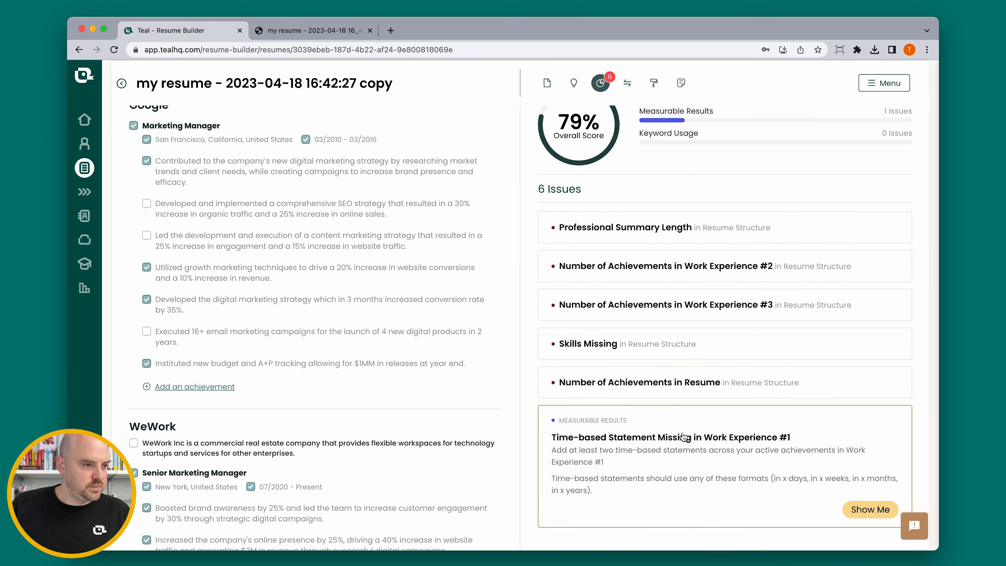
click(657, 385)
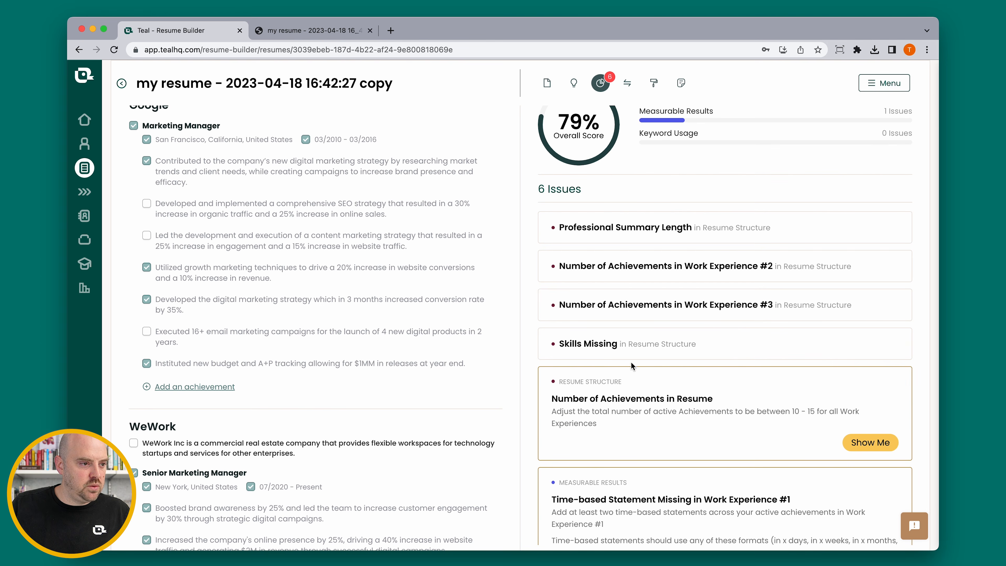
Resolve the Skills Missing issue by including the Campaigns and Digital Marketing skills in the resume
click(629, 345)
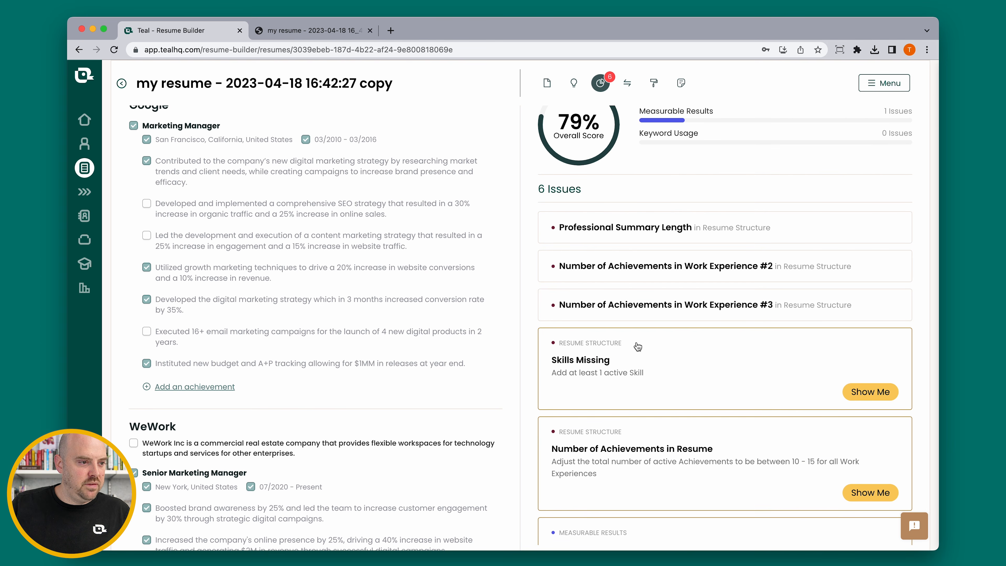
click(869, 391)
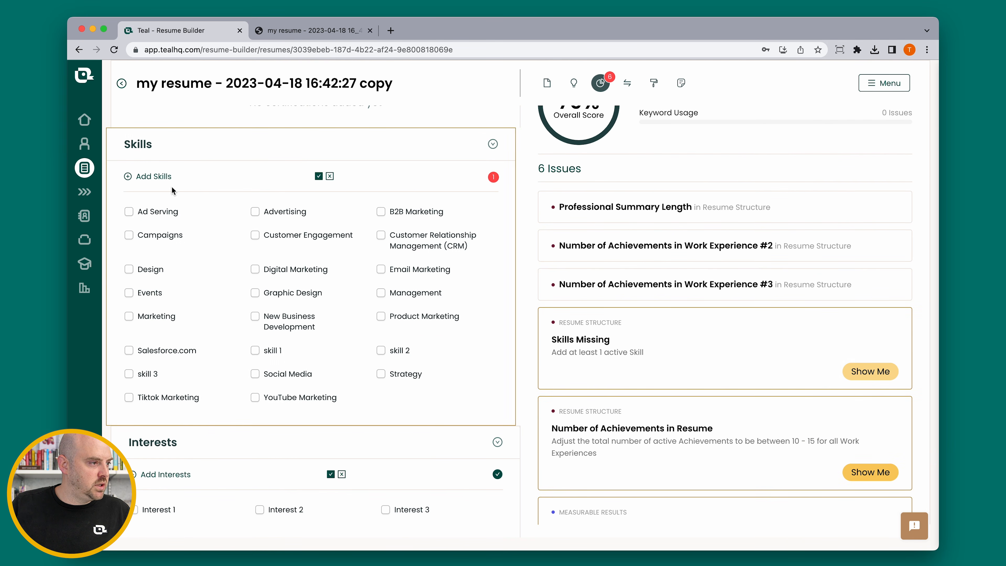
click(131, 235)
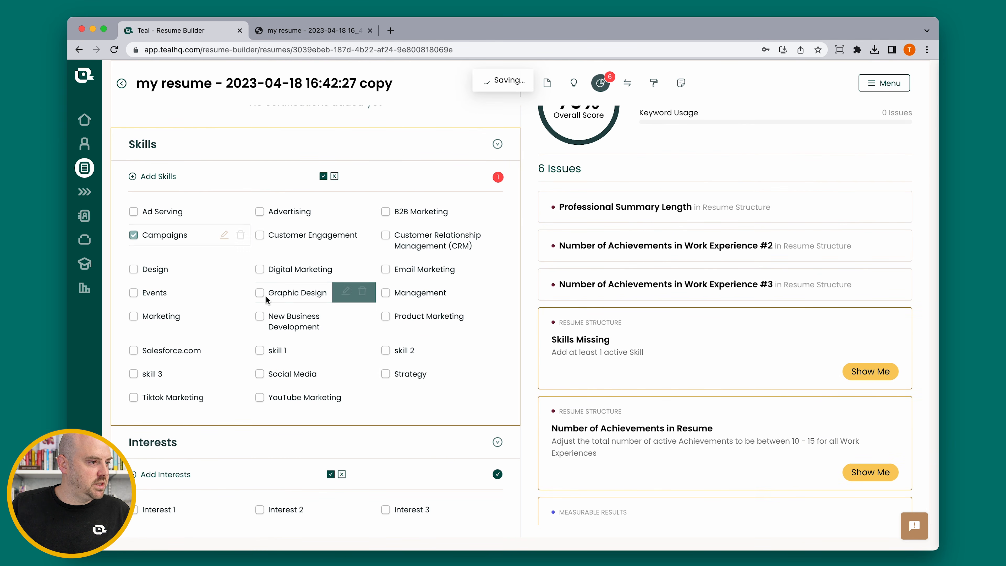
click(260, 271)
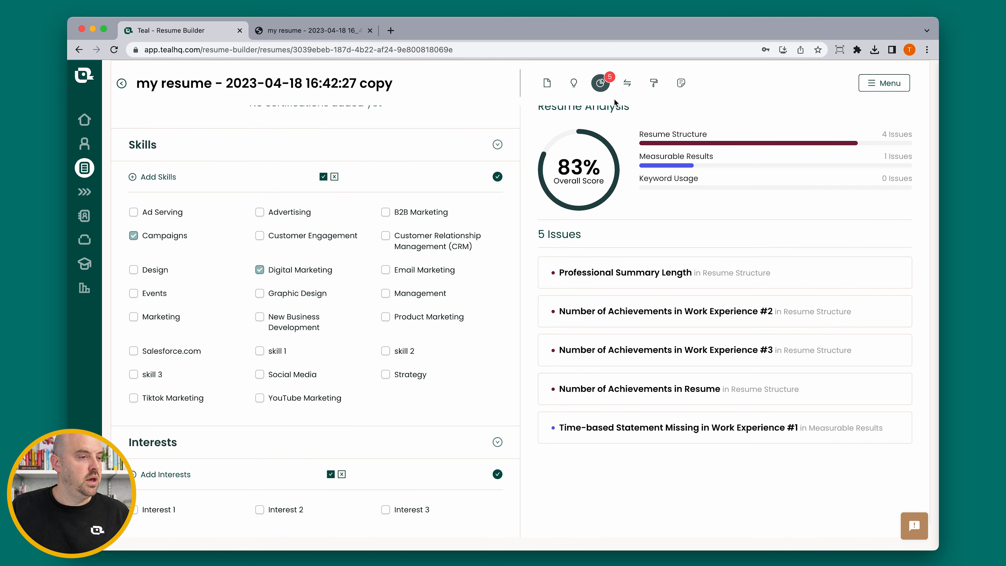
In the job match's full high-priority hard skill list, highlight the New Business keyword and include the New Business Development skill
click(625, 85)
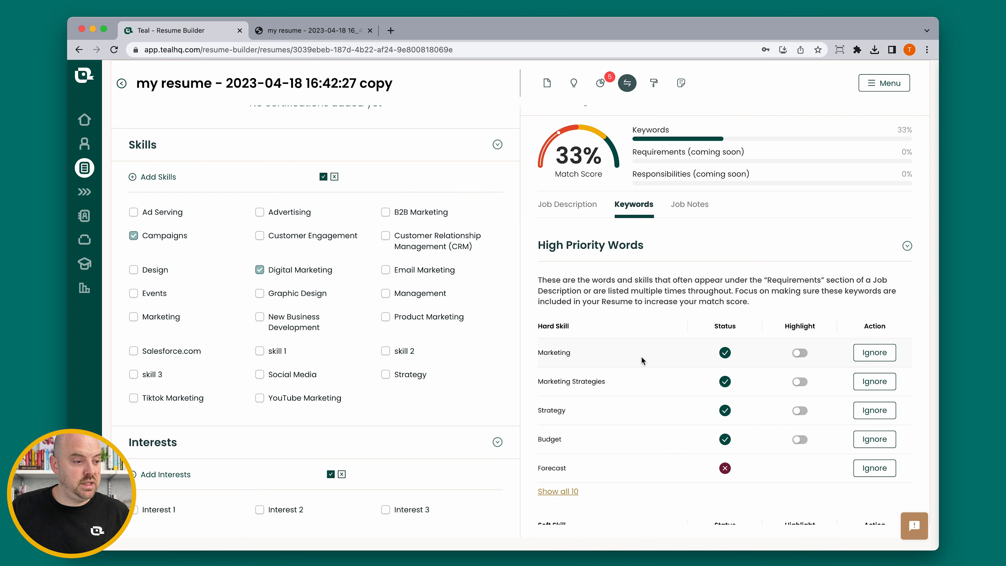
scroll(641, 357, down, 5)
click(569, 366)
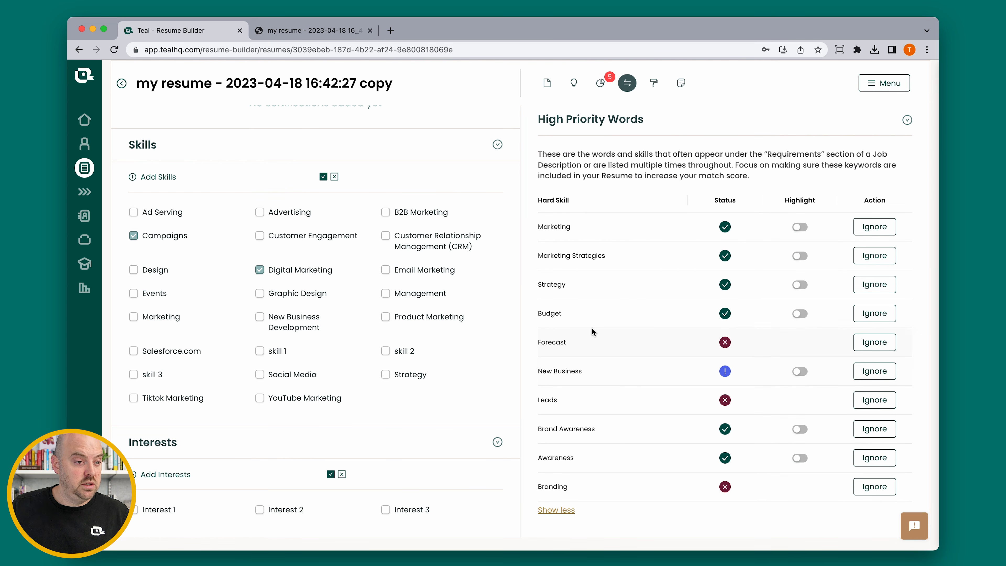
scroll(591, 328, down, 2)
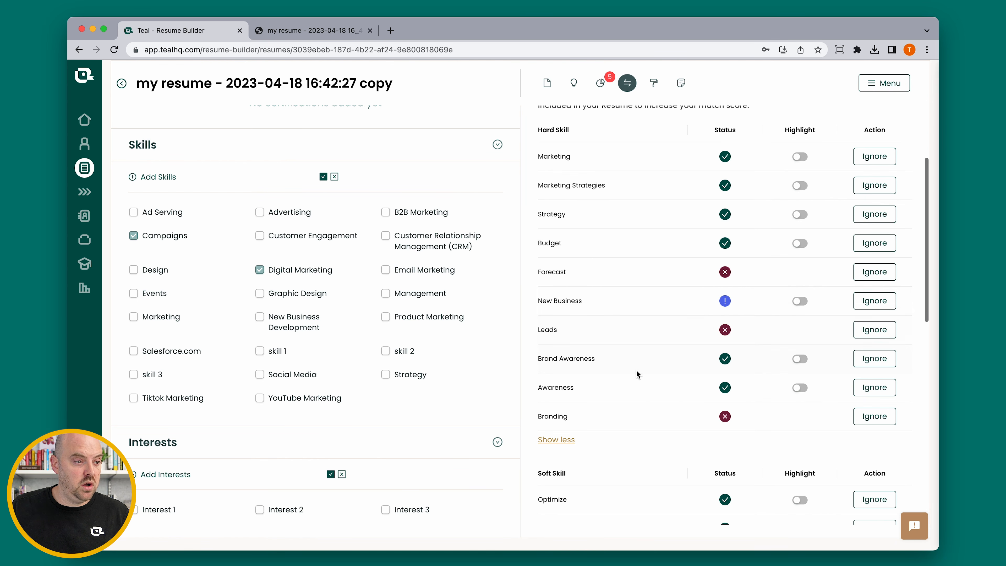
click(800, 302)
click(259, 317)
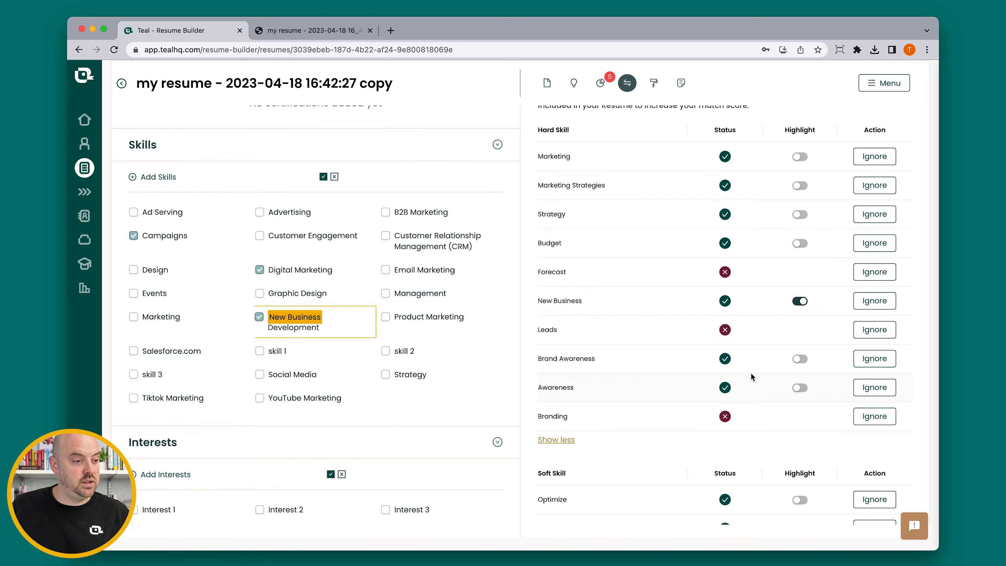
scroll(618, 400, down, 5)
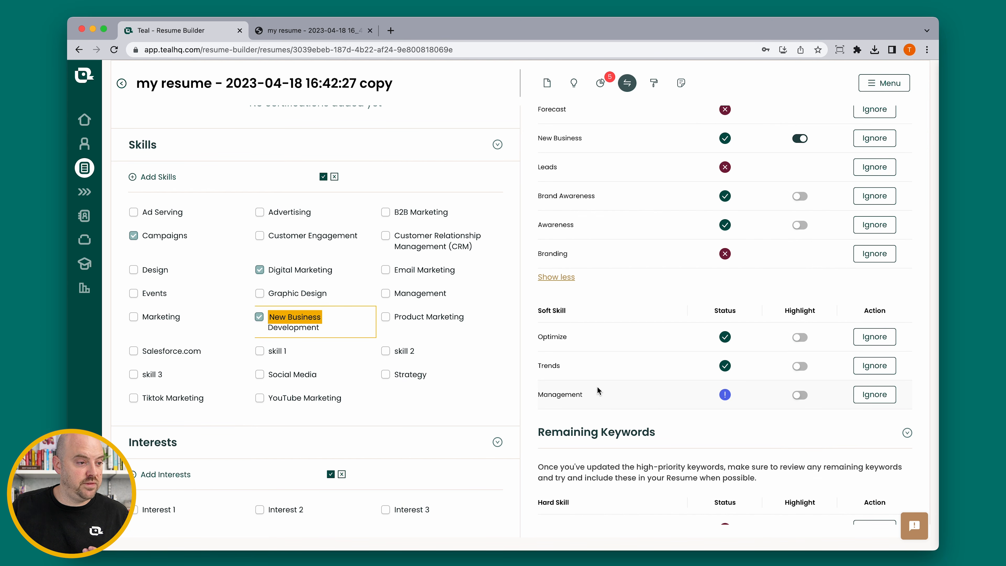
Show the full list of remaining hard skill keywords in the job match and ignore Administration and Annual Reports
scroll(674, 394, down, 5)
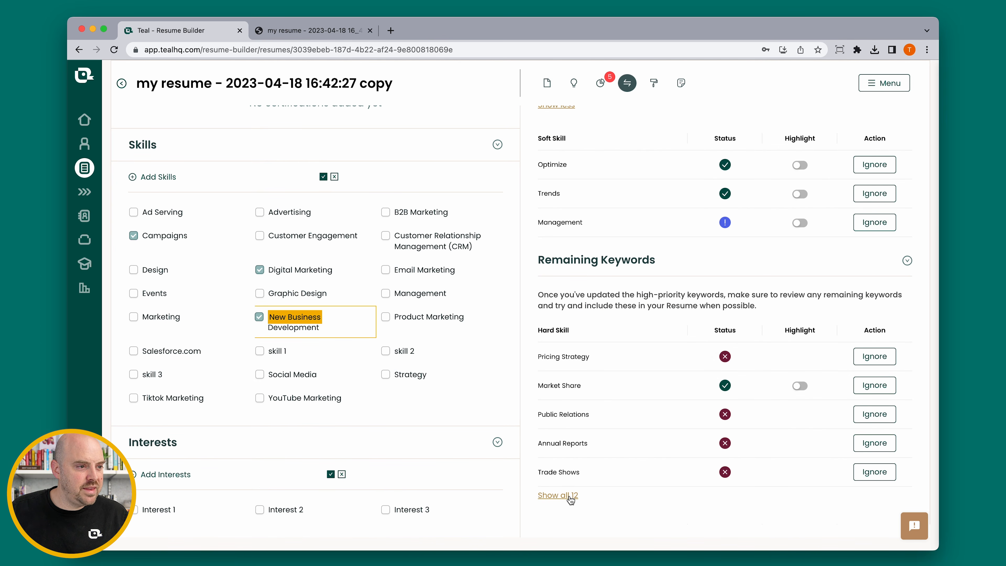
click(558, 495)
scroll(600, 462, down, 10)
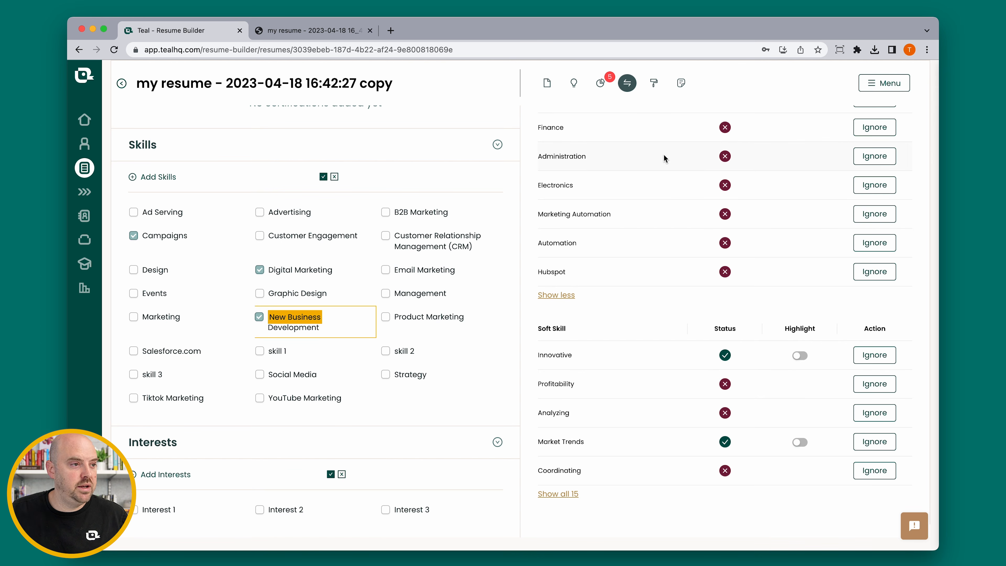
scroll(865, 198, up, 1)
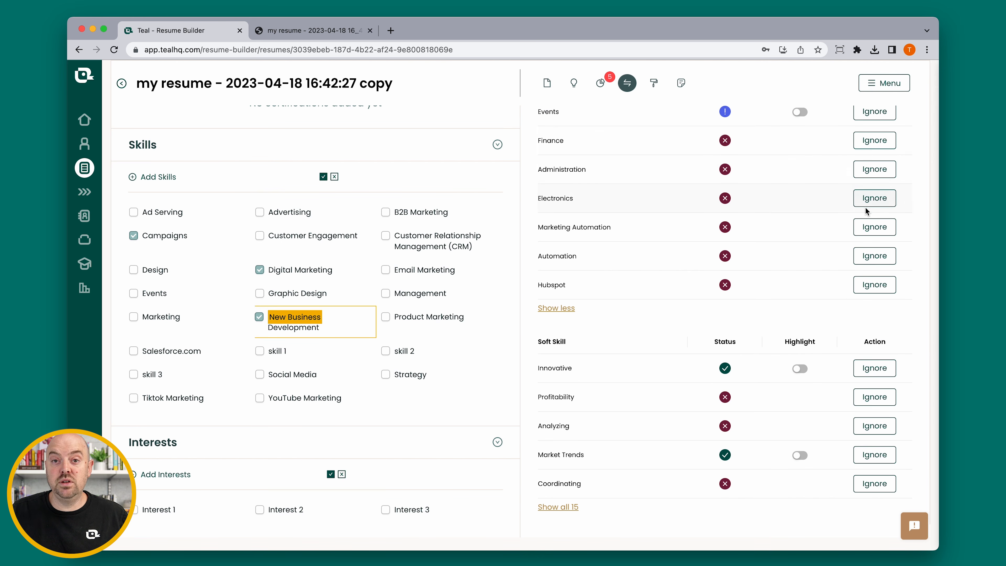
scroll(859, 198, up, 5)
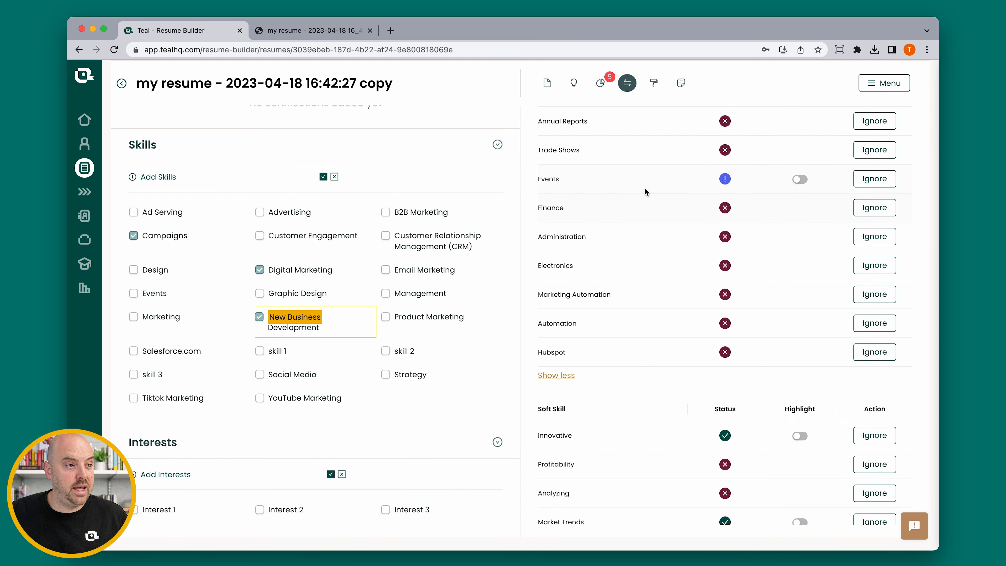
click(886, 240)
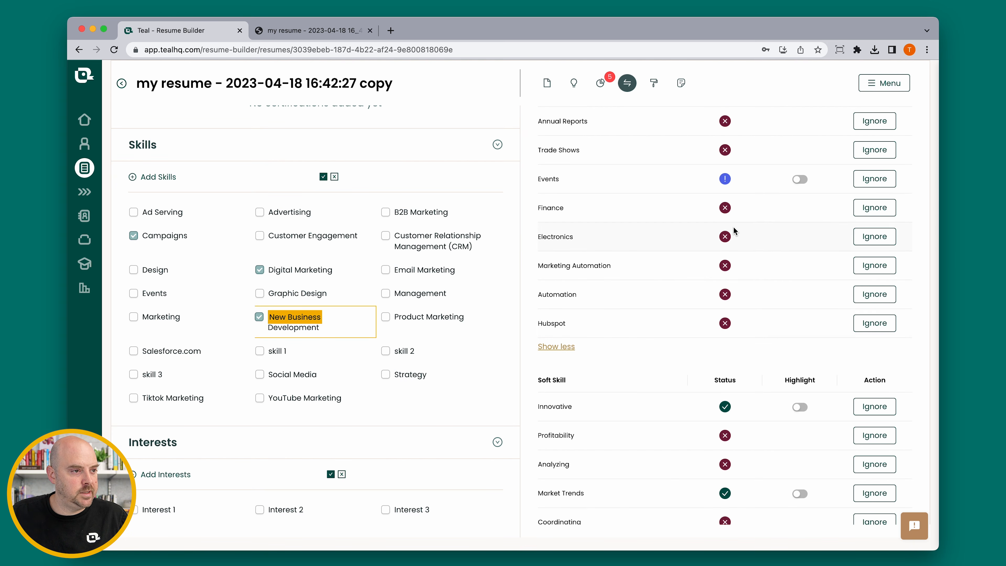
scroll(733, 231, up, 3)
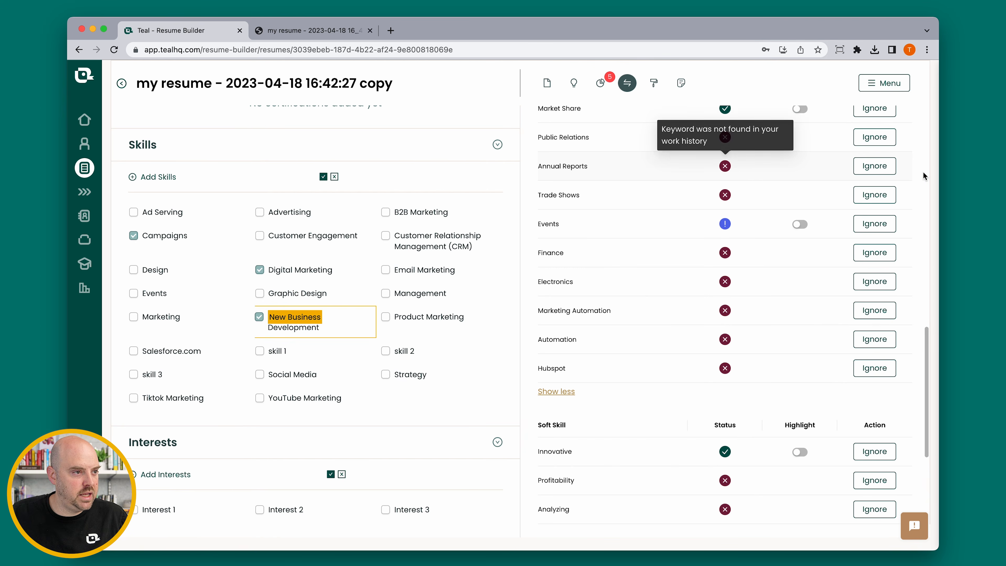
click(874, 165)
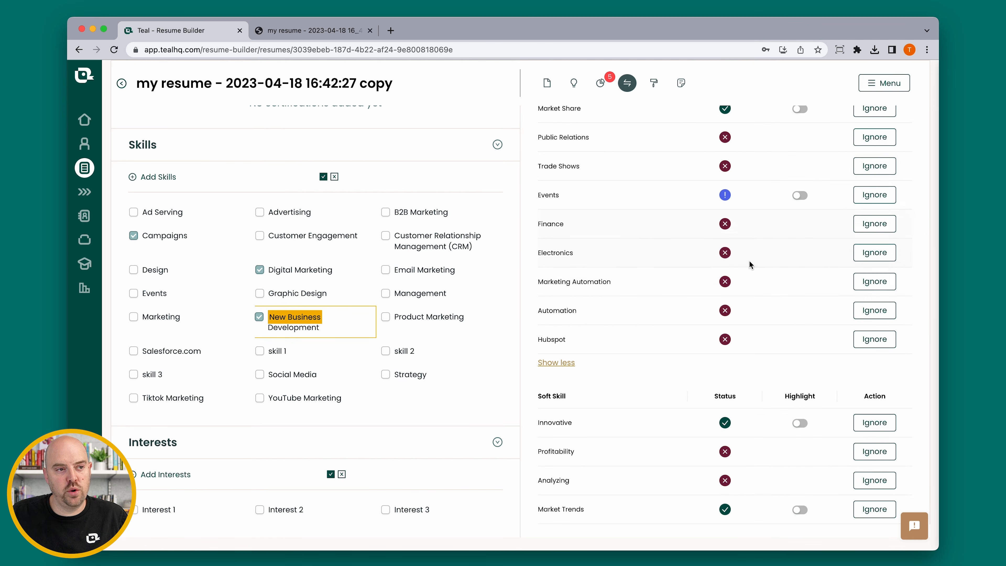
scroll(749, 264, down, 10)
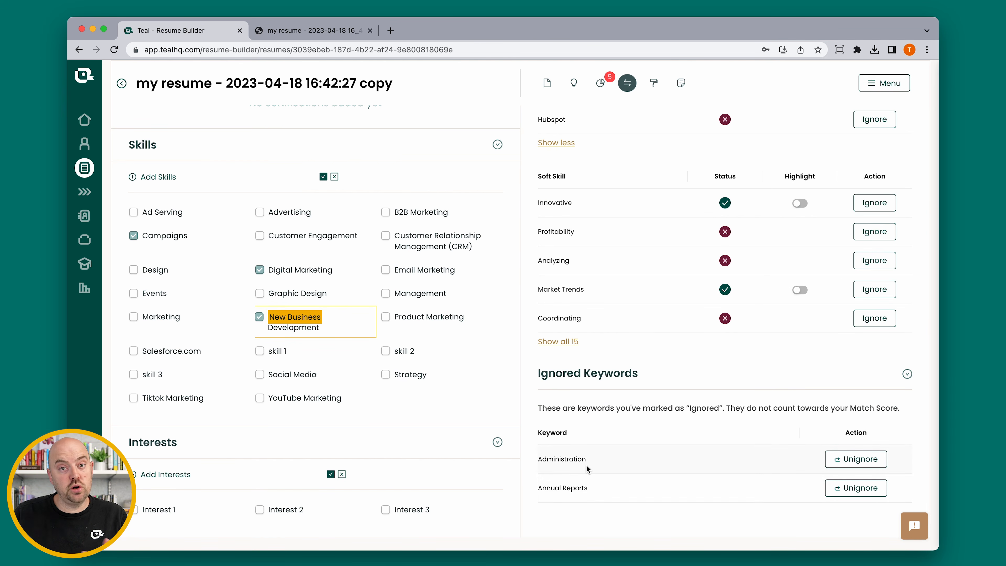
Examine the AI generation options for the cover letter, a New Company achievement and a professional summary, discarding the empty entry forms
scroll(745, 204, up, 15)
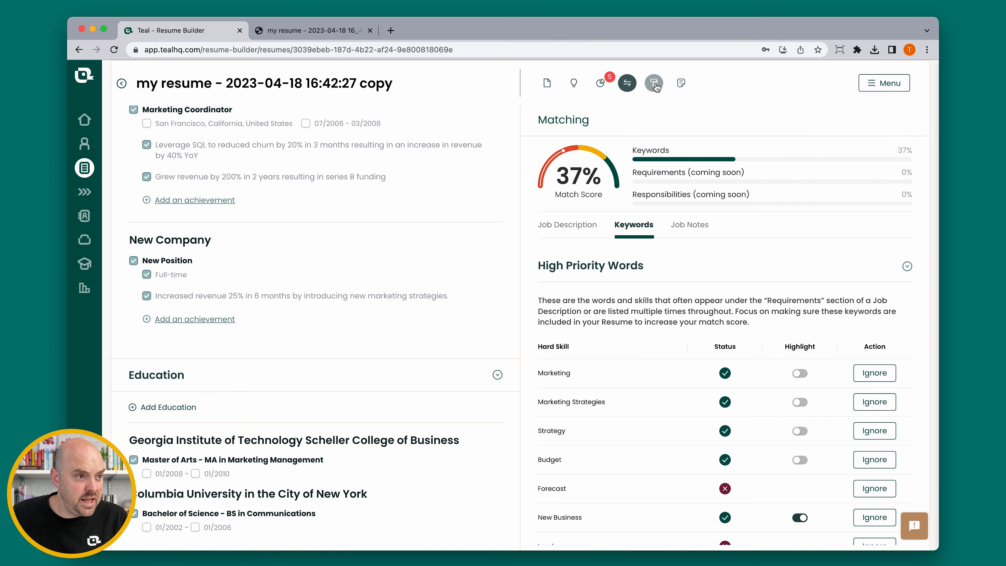
click(681, 84)
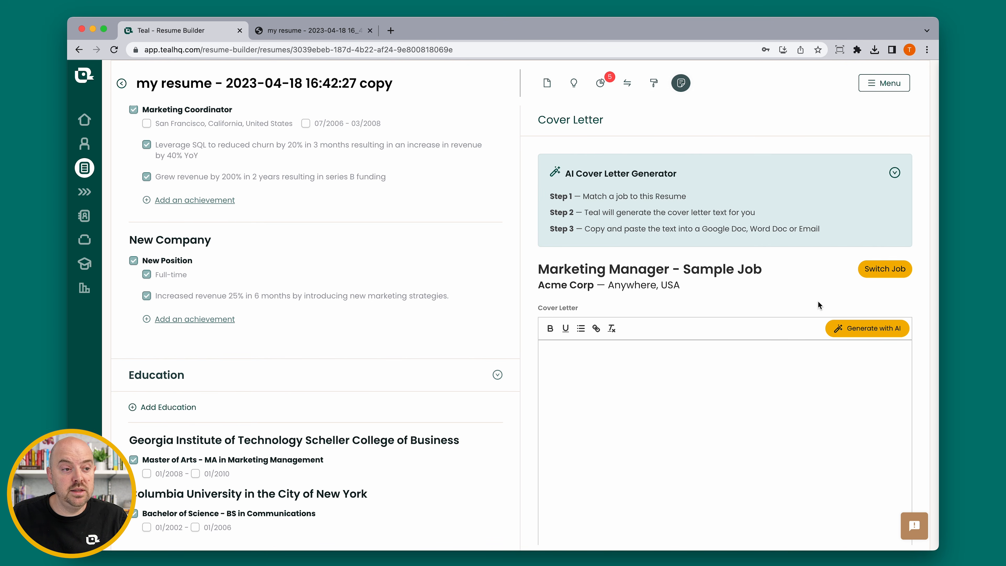
click(193, 320)
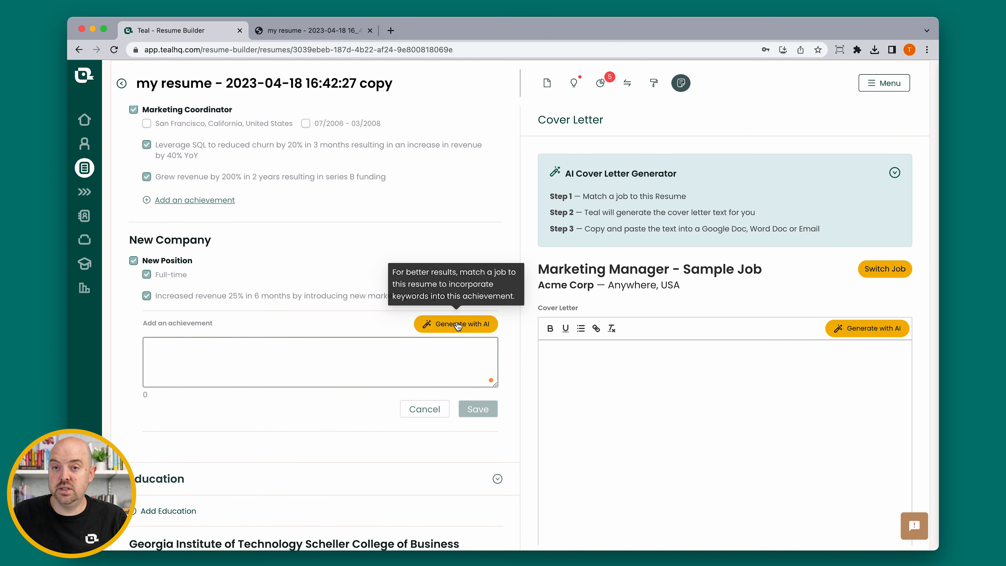
scroll(279, 195, up, 15)
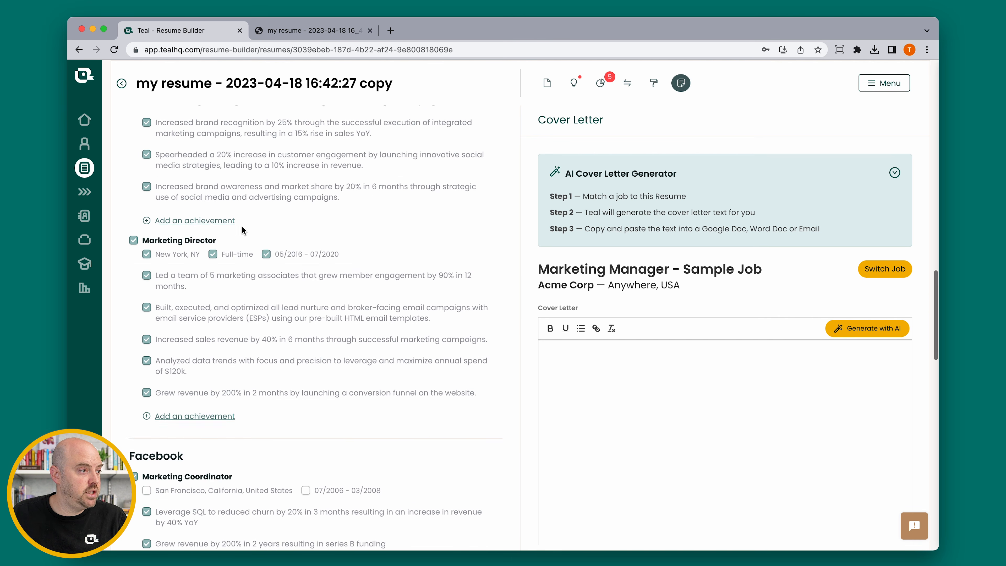
scroll(214, 256, up, 10)
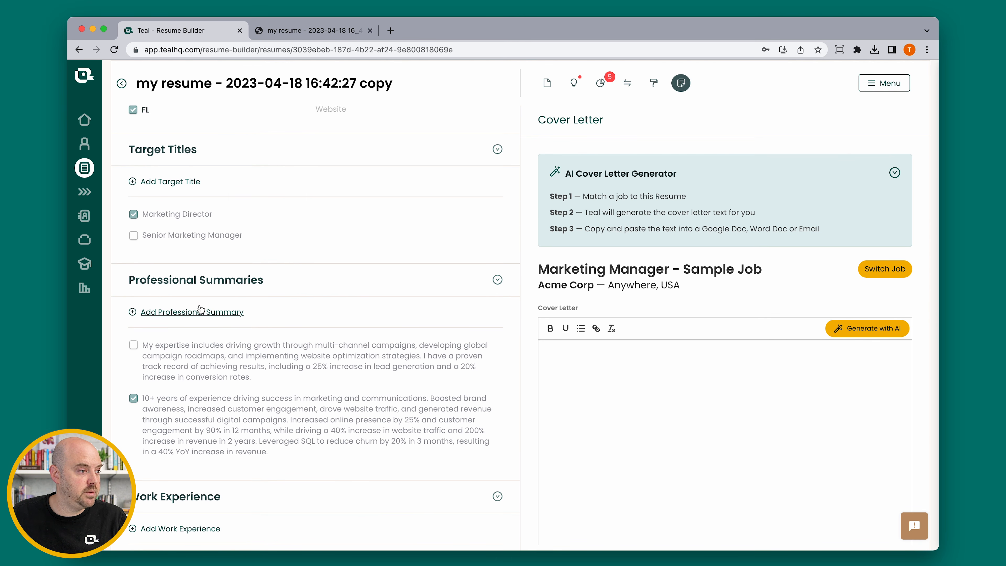
click(194, 311)
scroll(368, 285, down, 3)
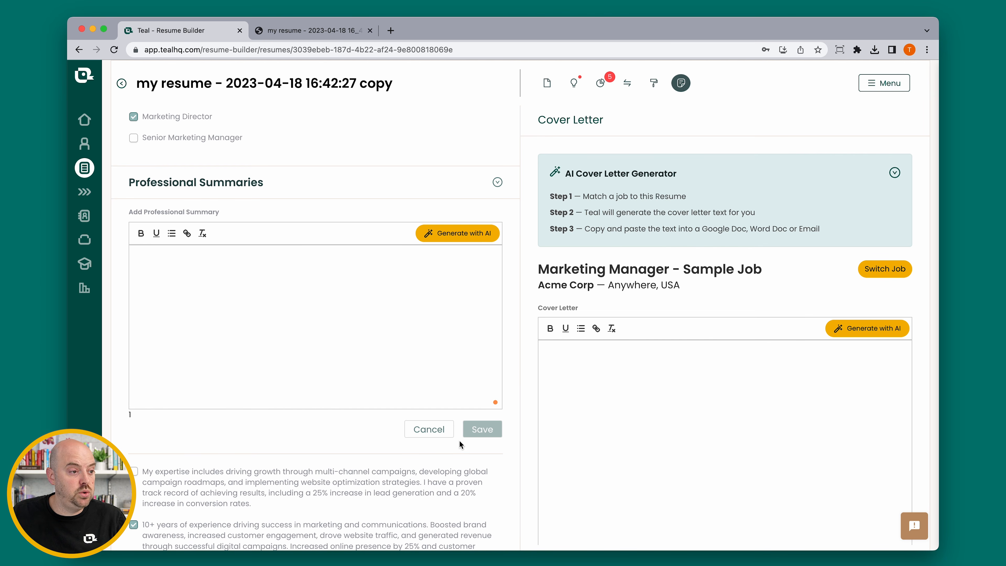
click(427, 434)
scroll(822, 386, down, 5)
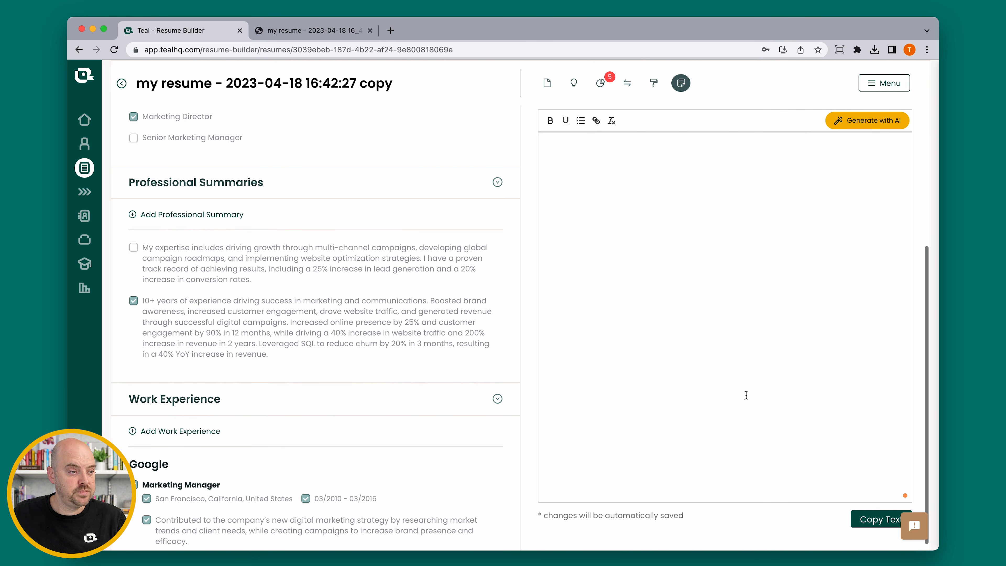
scroll(294, 379, down, 15)
scroll(294, 379, down, 6)
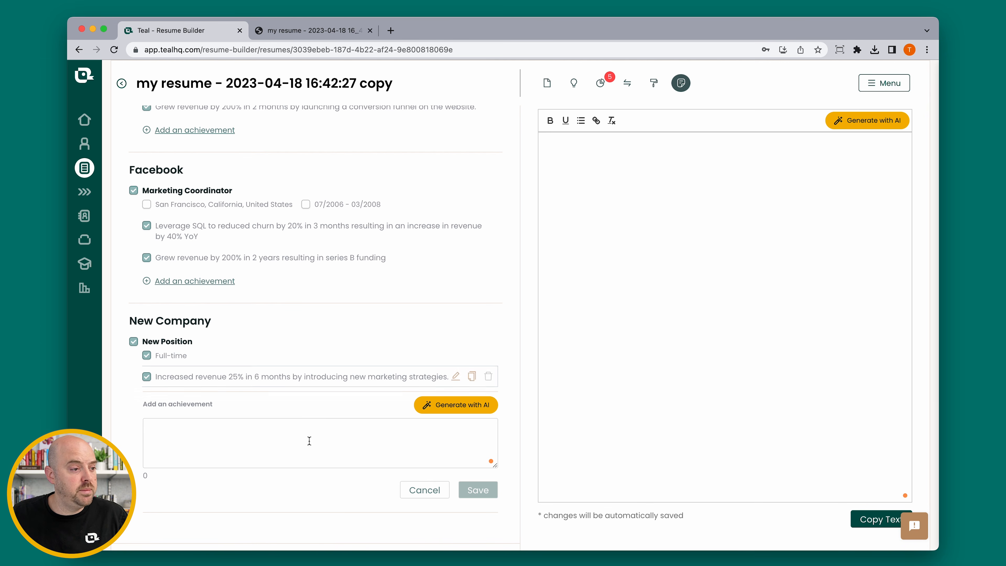
click(423, 490)
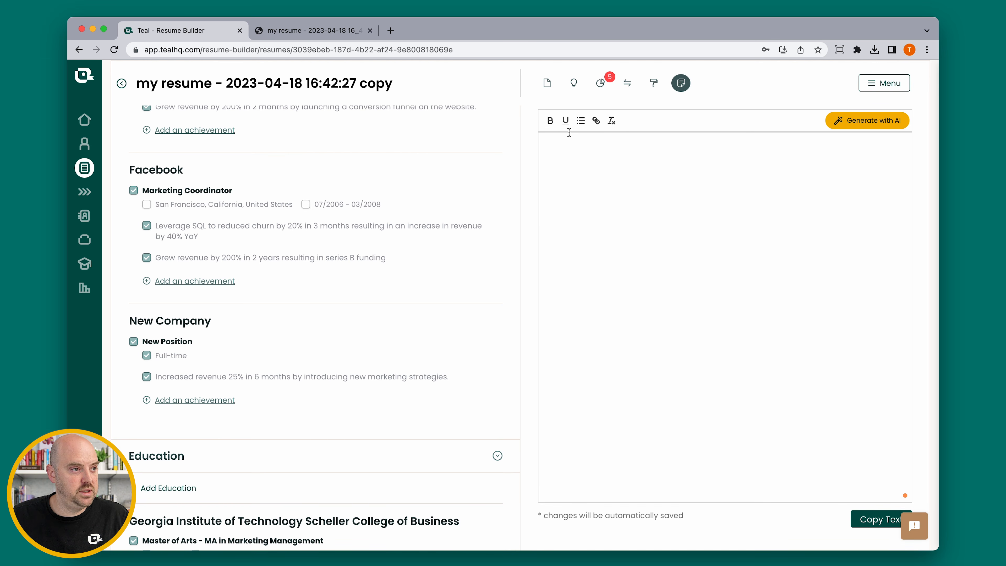
Generate a new achievement with AI under Google's Marketing Manager position, regenerate it twice and save the version about growing market share by 40%
click(547, 83)
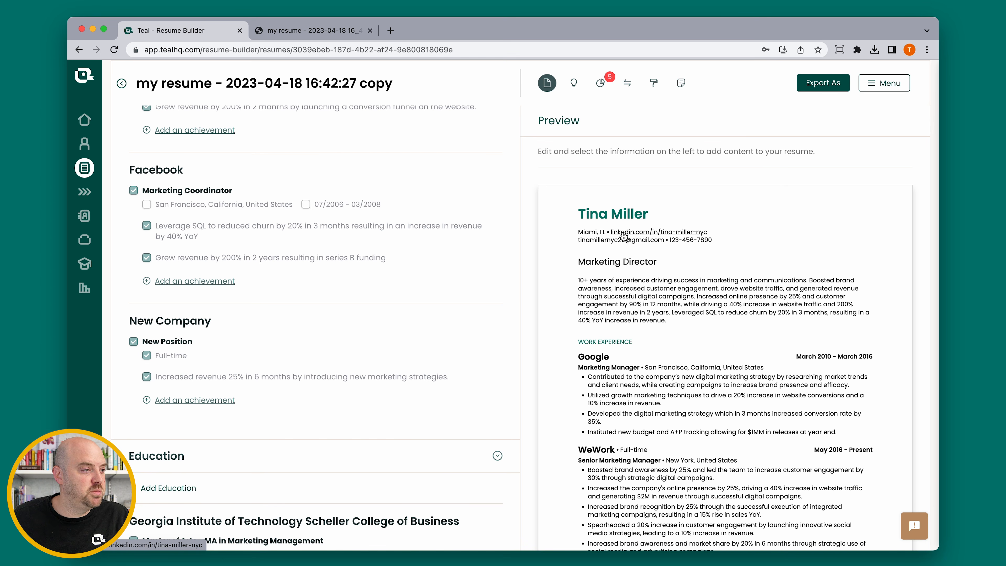
scroll(235, 323, down, 15)
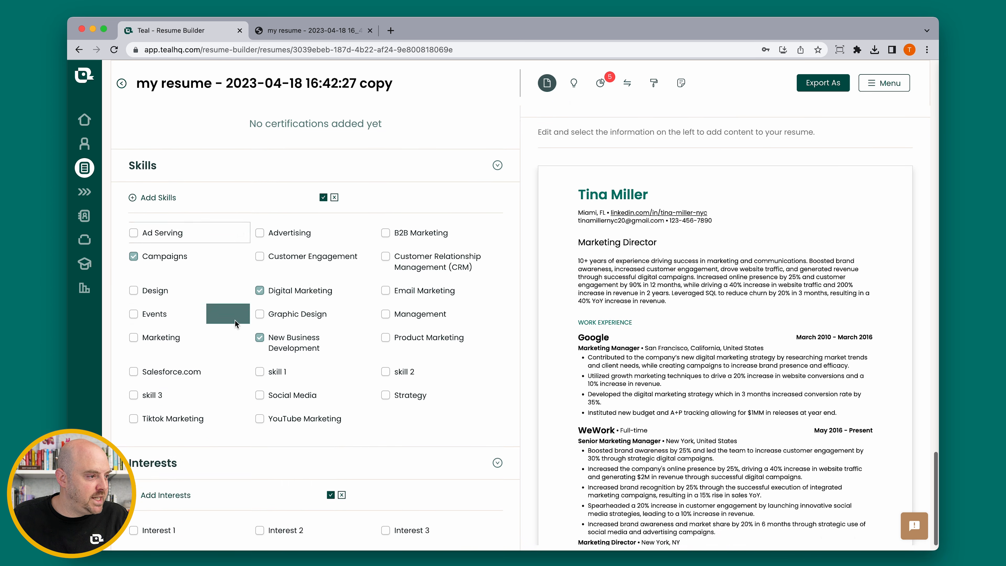
scroll(235, 323, up, 20)
scroll(214, 347, down, 5)
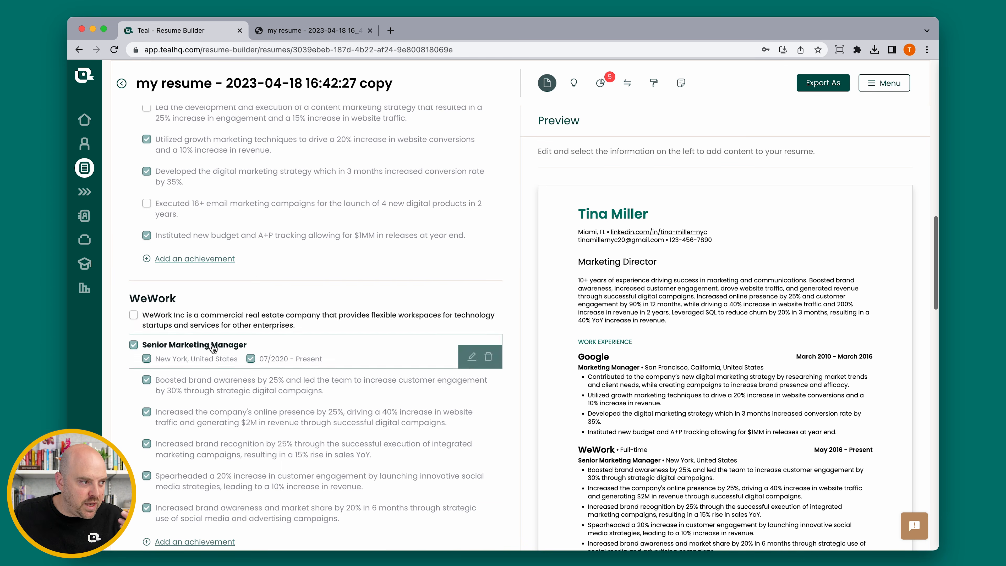
click(204, 258)
click(444, 257)
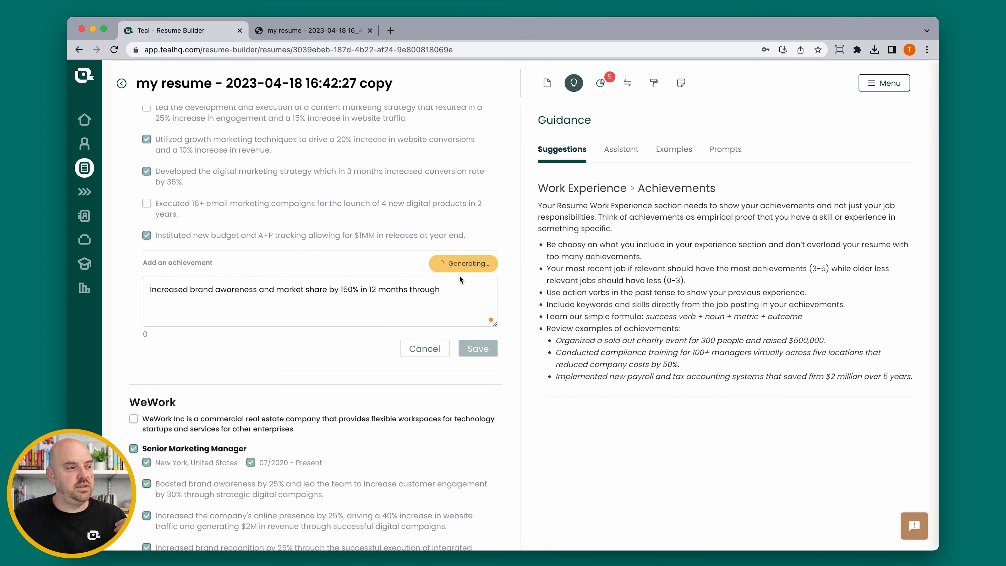
click(444, 263)
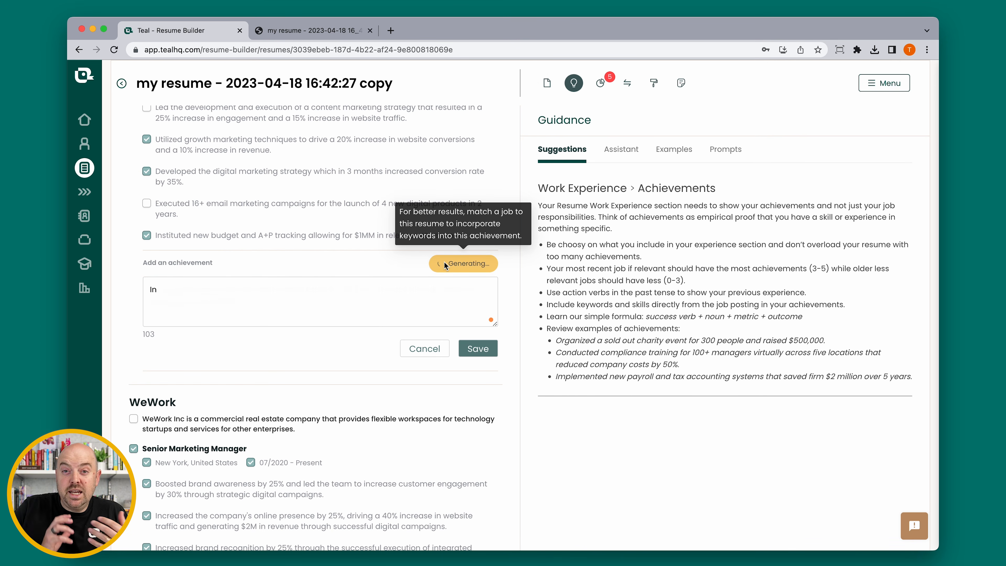
click(444, 264)
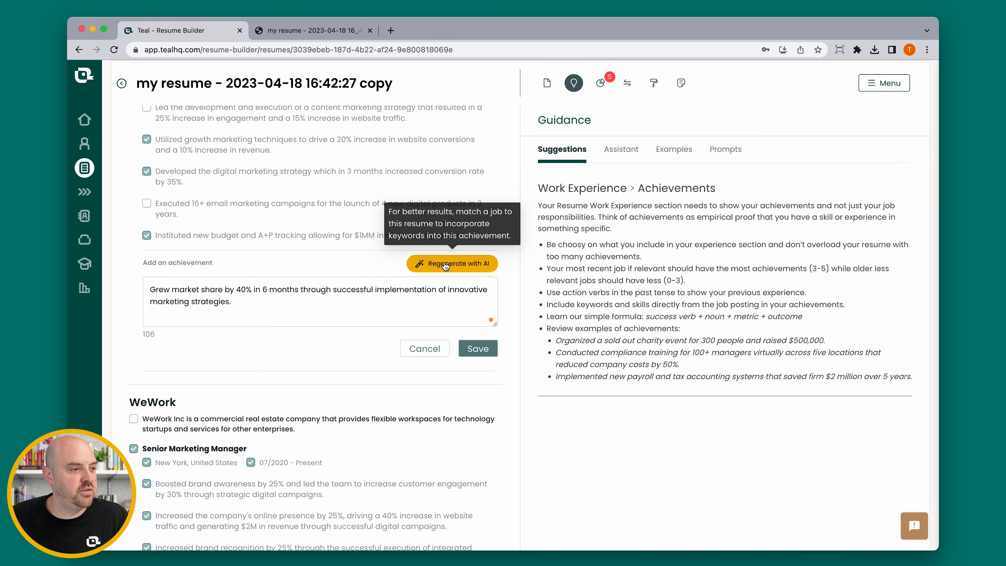
click(479, 348)
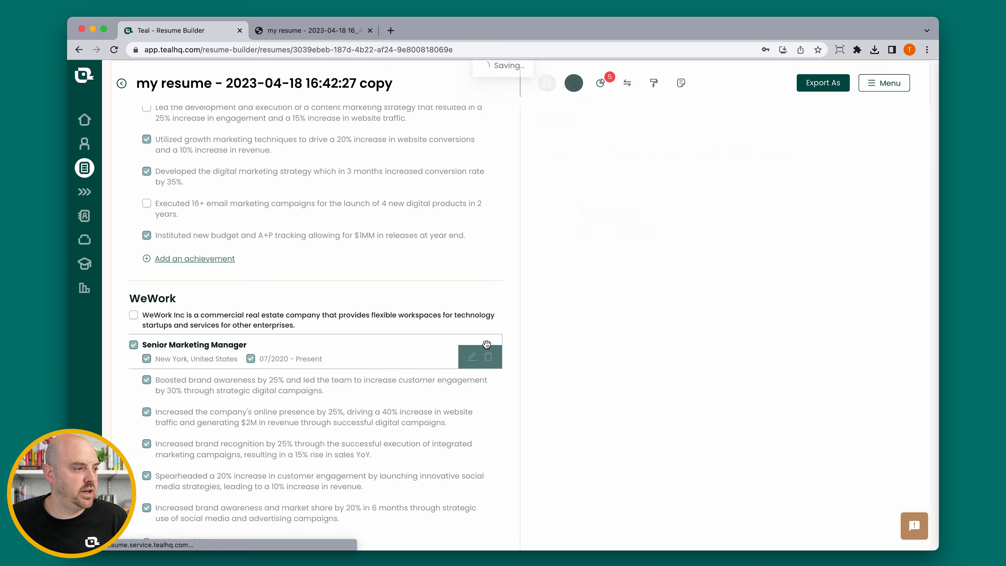